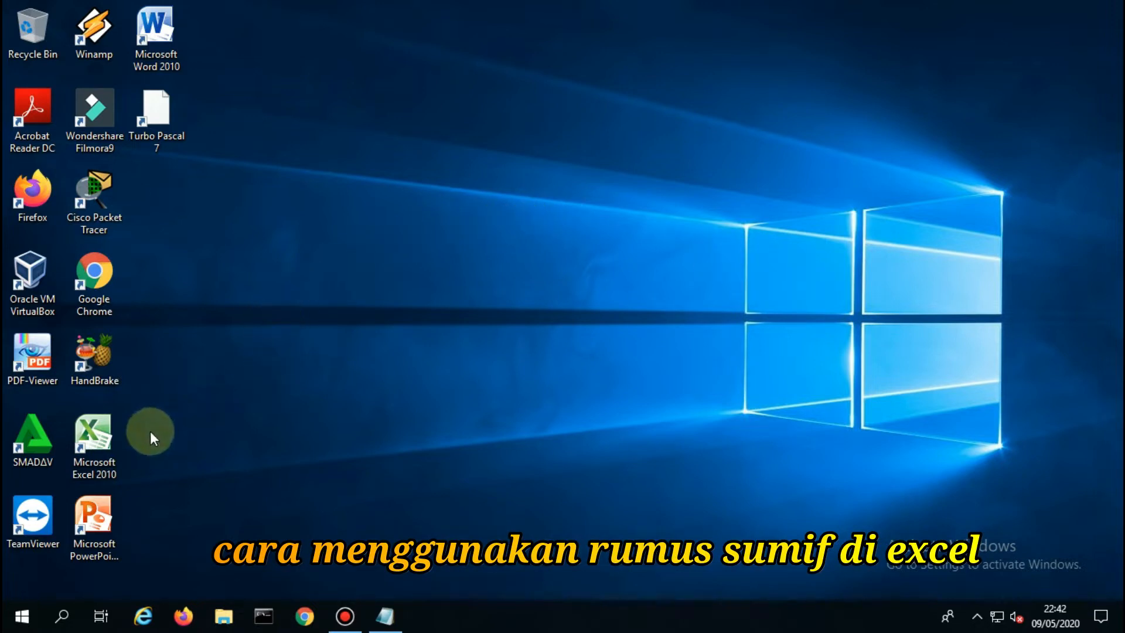
Step: Open Microsoft Excel 2010 and enter the table headers NO in A4 and NAMA in B4 of the blank workbook
double_click(106, 437)
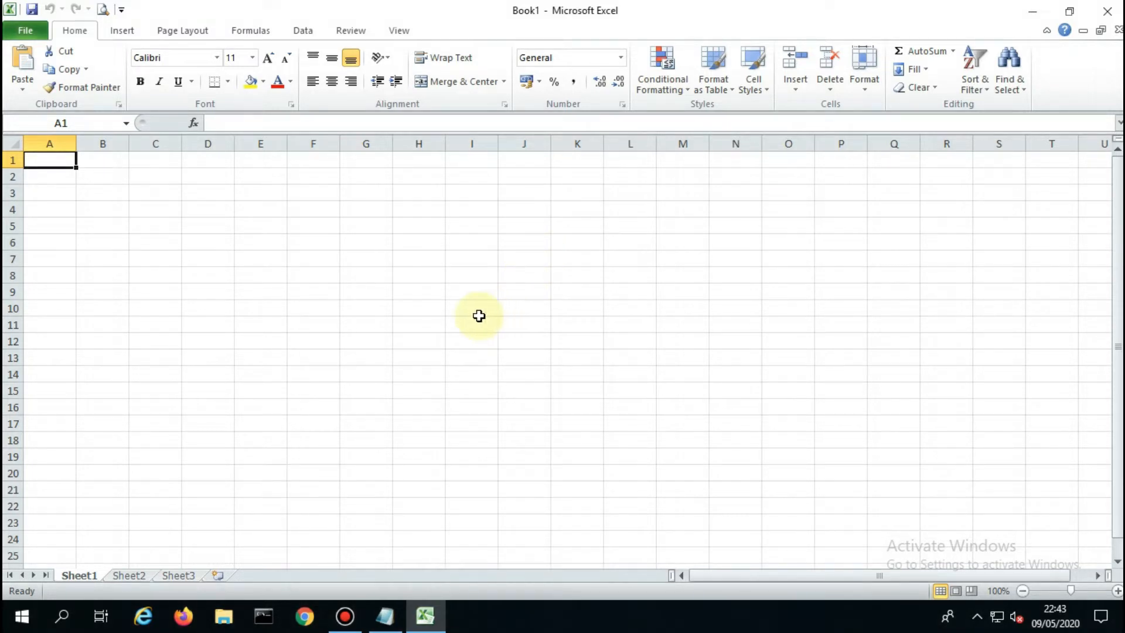
left_click(289, 290)
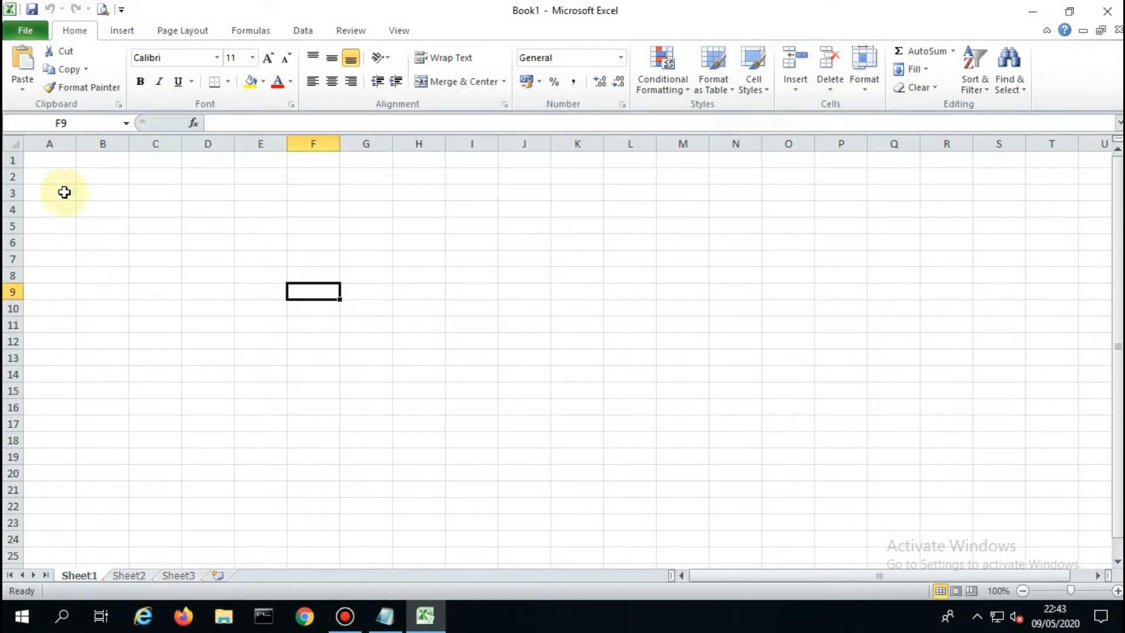
left_click(61, 211)
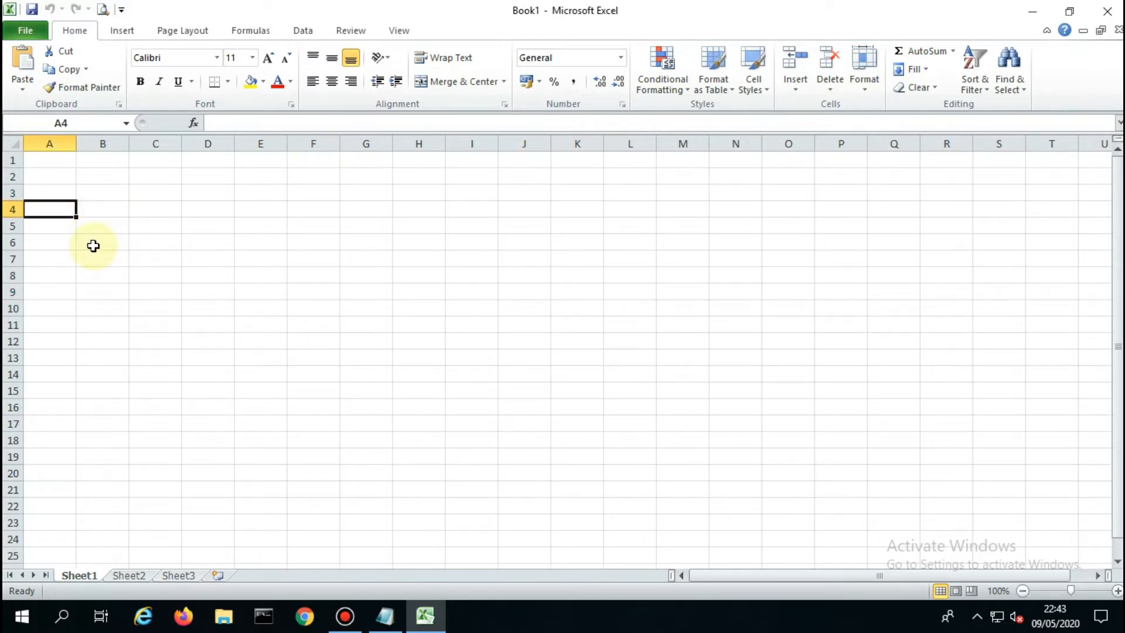
type("N")
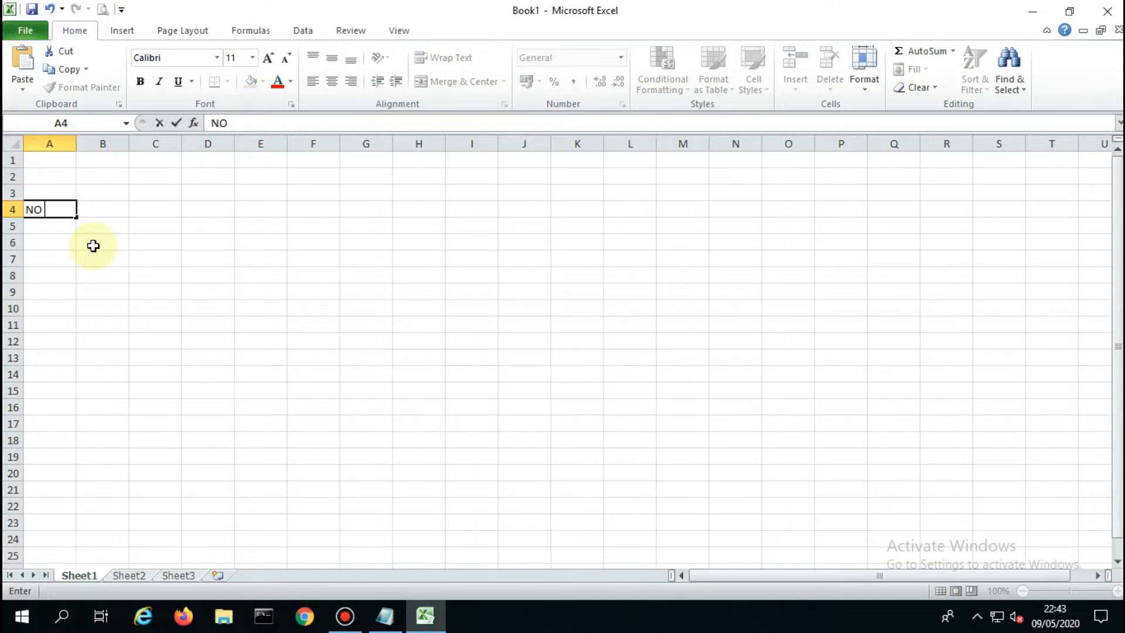
type("O")
key("Up")
key("Right")
key("Down")
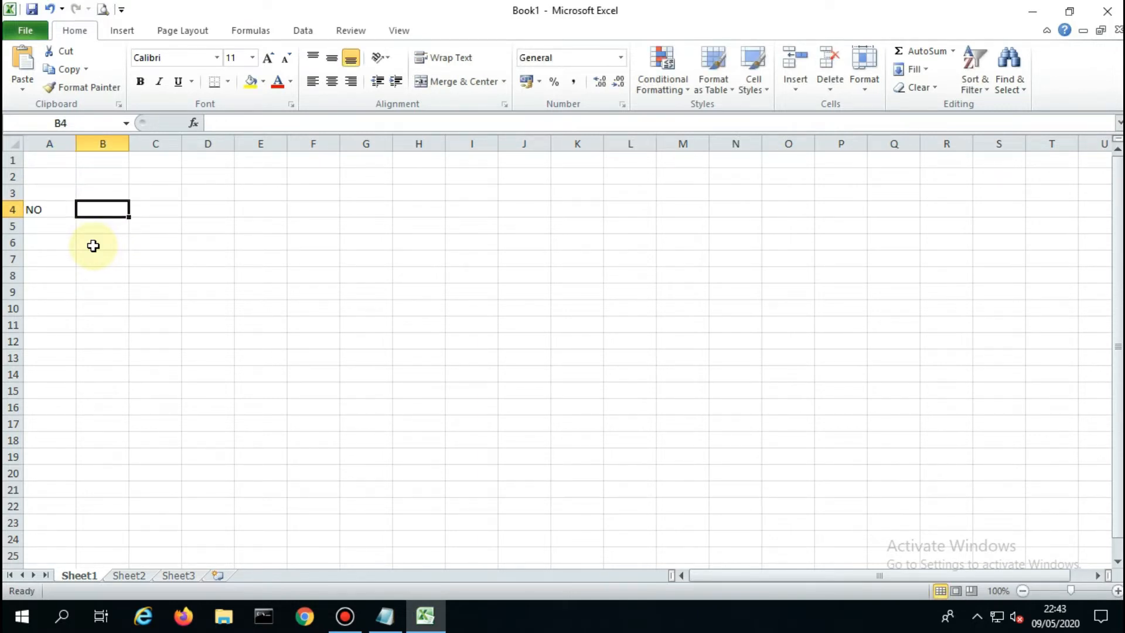
type("NAMA")
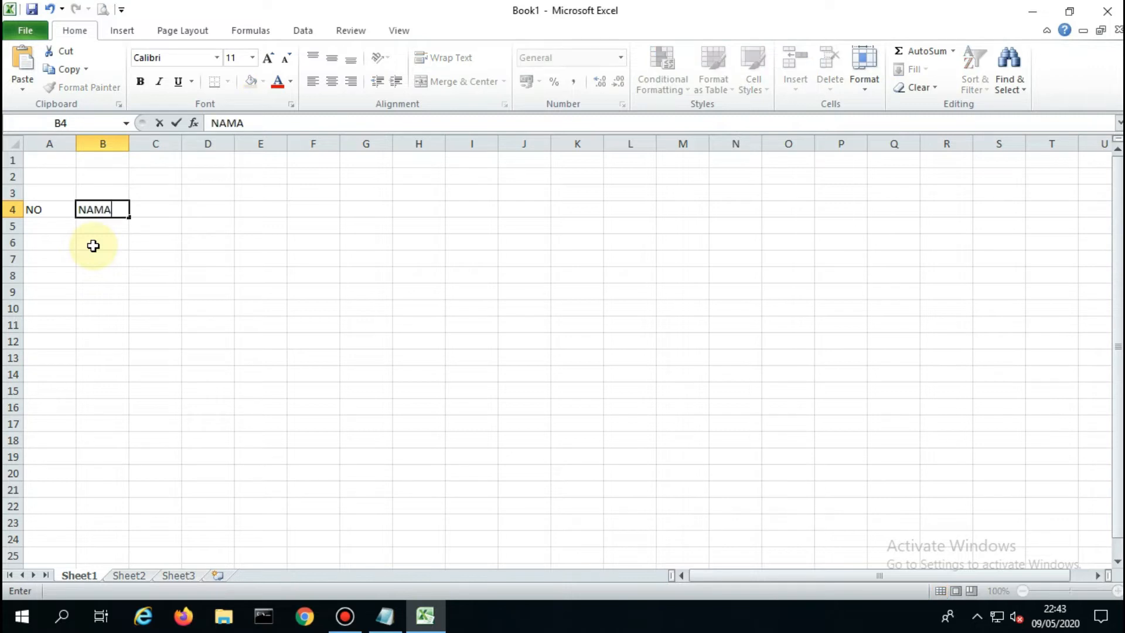
Step: Narrow column A to suit the NO header and widen column B for the names
left_click(75, 143)
left_click(166, 226)
left_click_drag(76, 150, 121, 150)
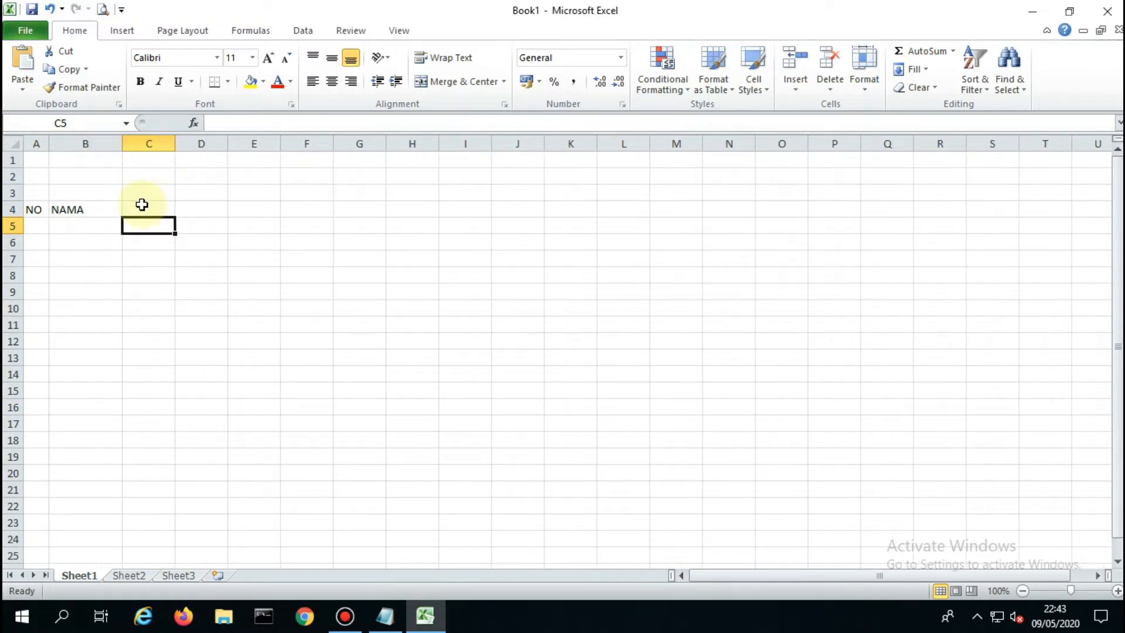
Step: Enter the header NILAI in C4, with the subheaders B INDO in C5 and PAI in D5
left_click(168, 209)
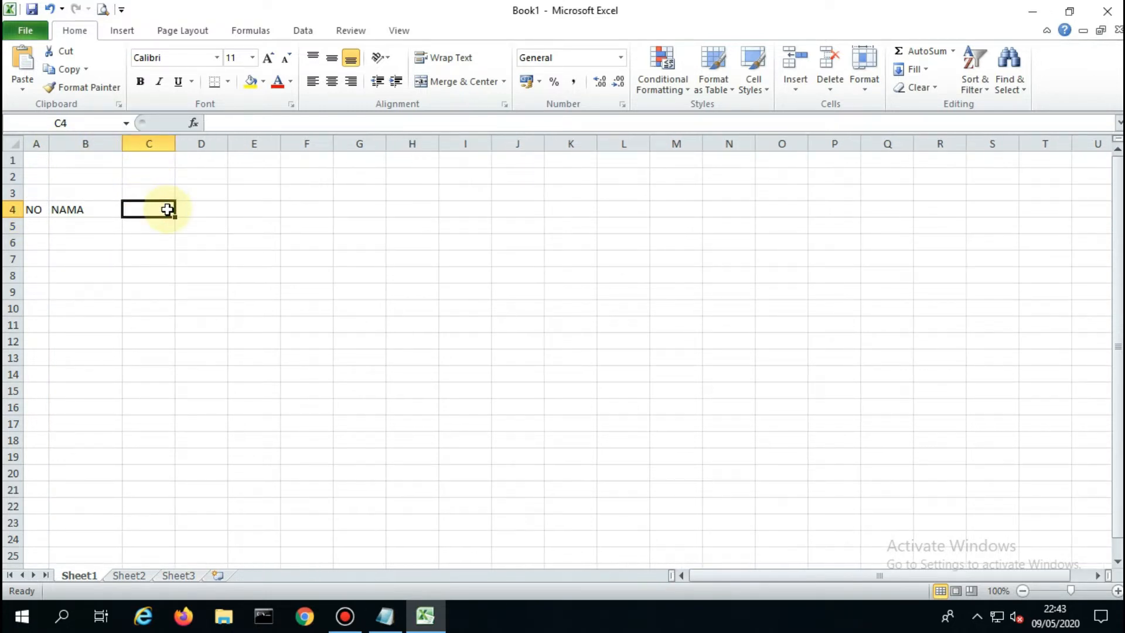
type("NILAI")
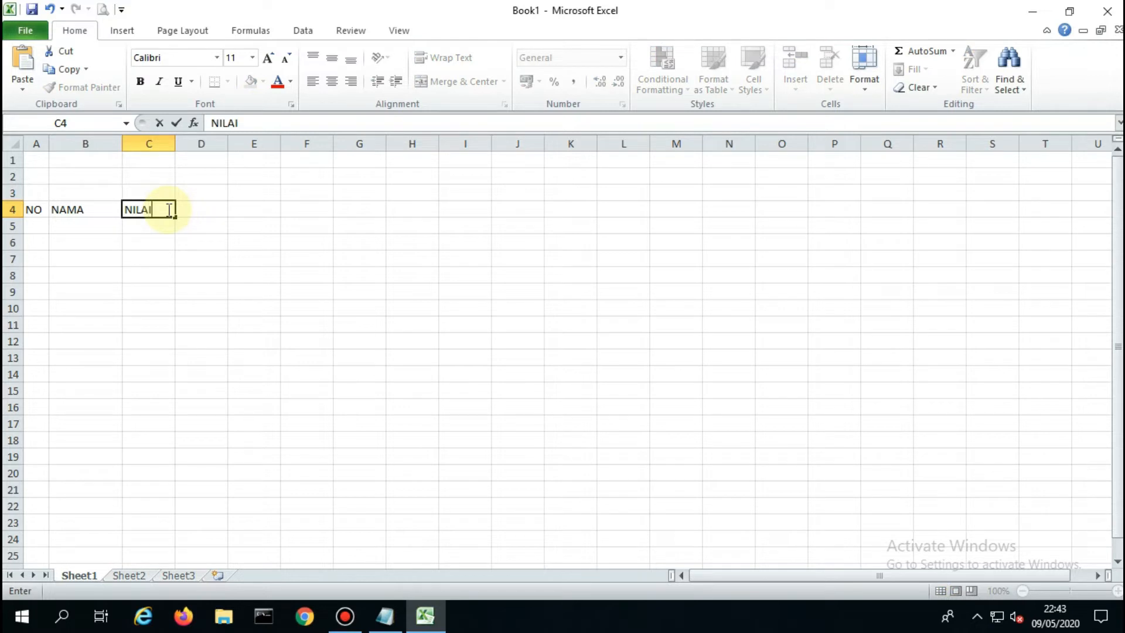
left_click(153, 228)
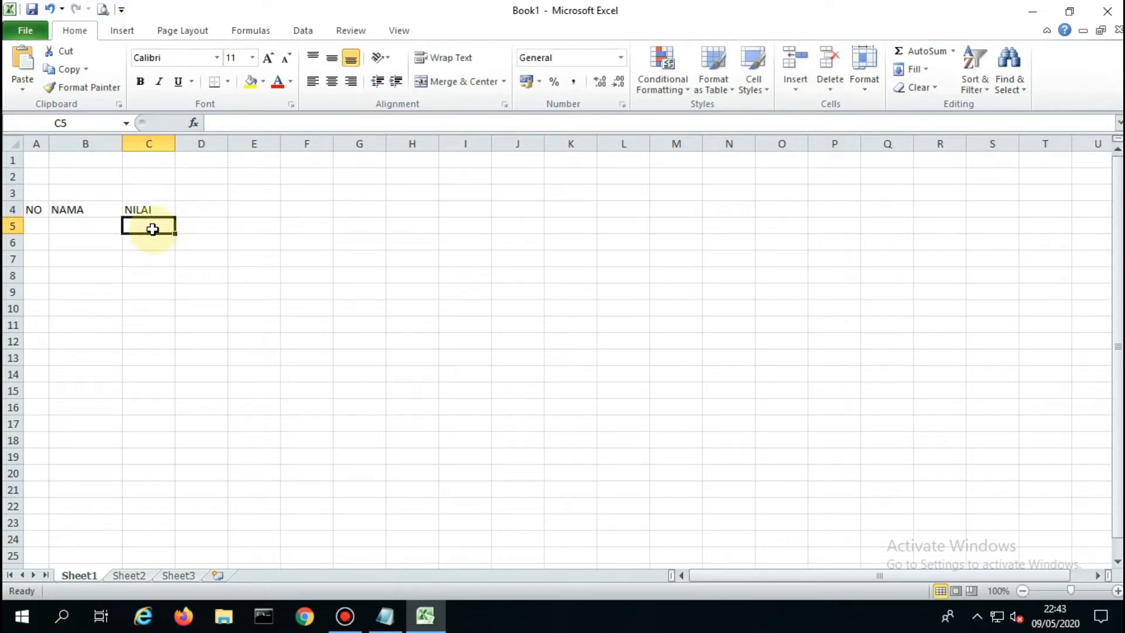
type("B INDO")
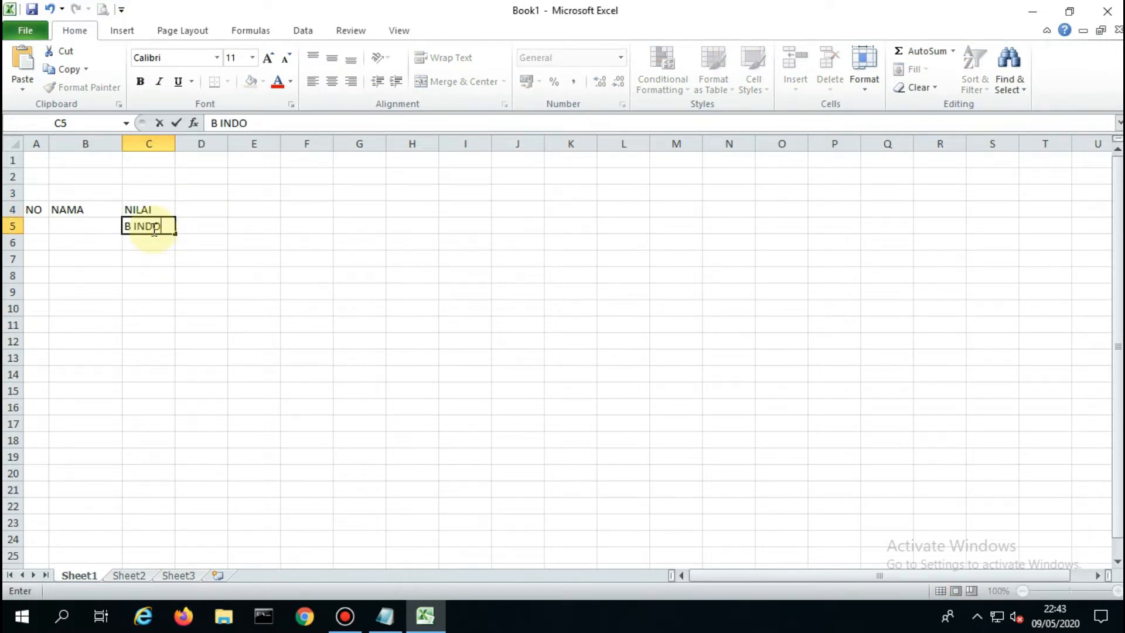
left_click(202, 275)
left_click(204, 228)
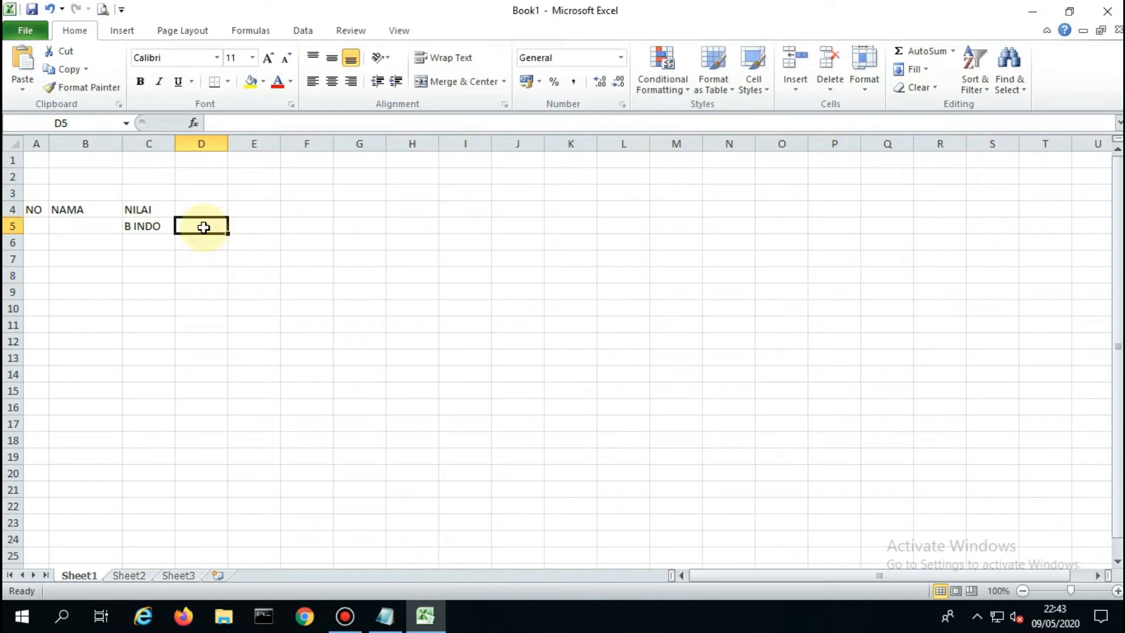
type("PAI")
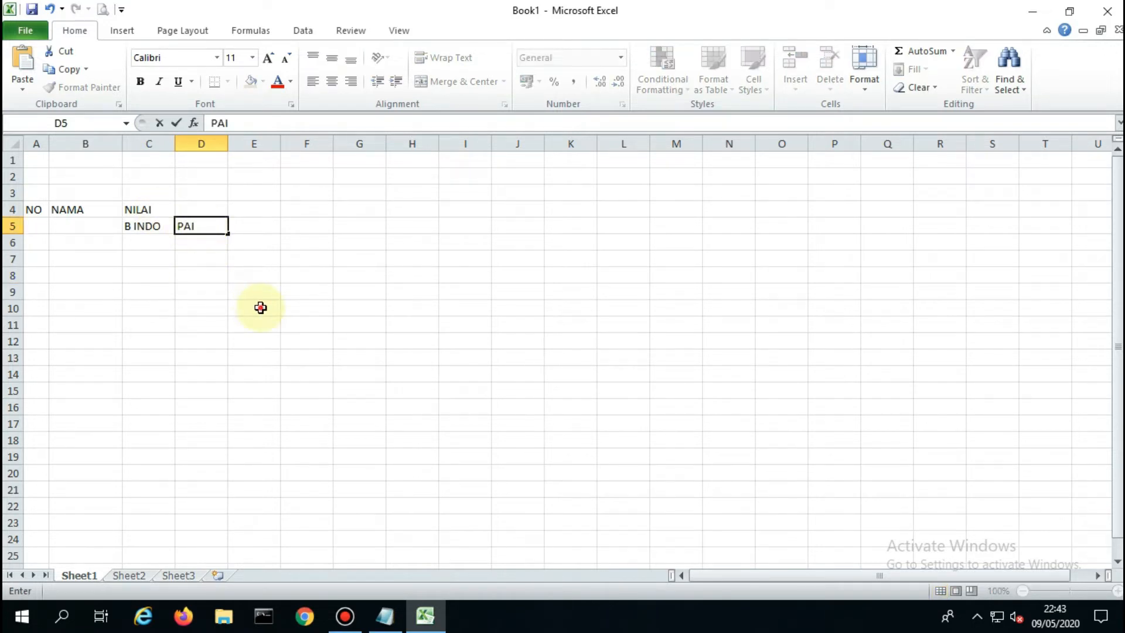
Step: Center the B INDO and PAI subheaders, and merge and center NILAI across C4:D4
left_click(258, 307)
left_click_drag(171, 231, 183, 208)
left_click(331, 80)
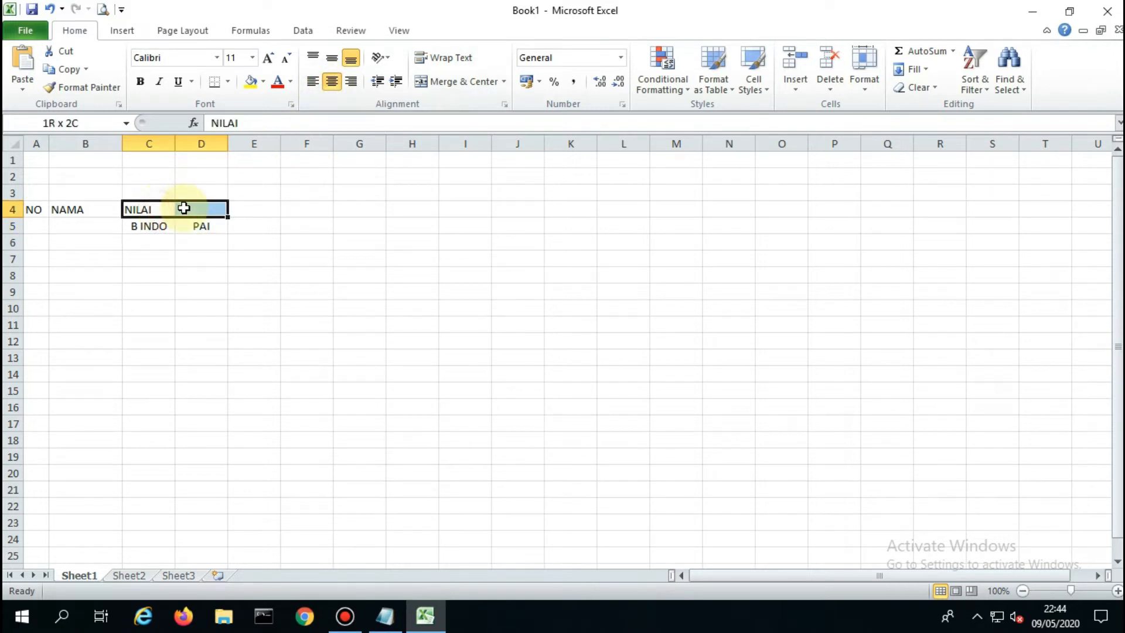
left_click(419, 82)
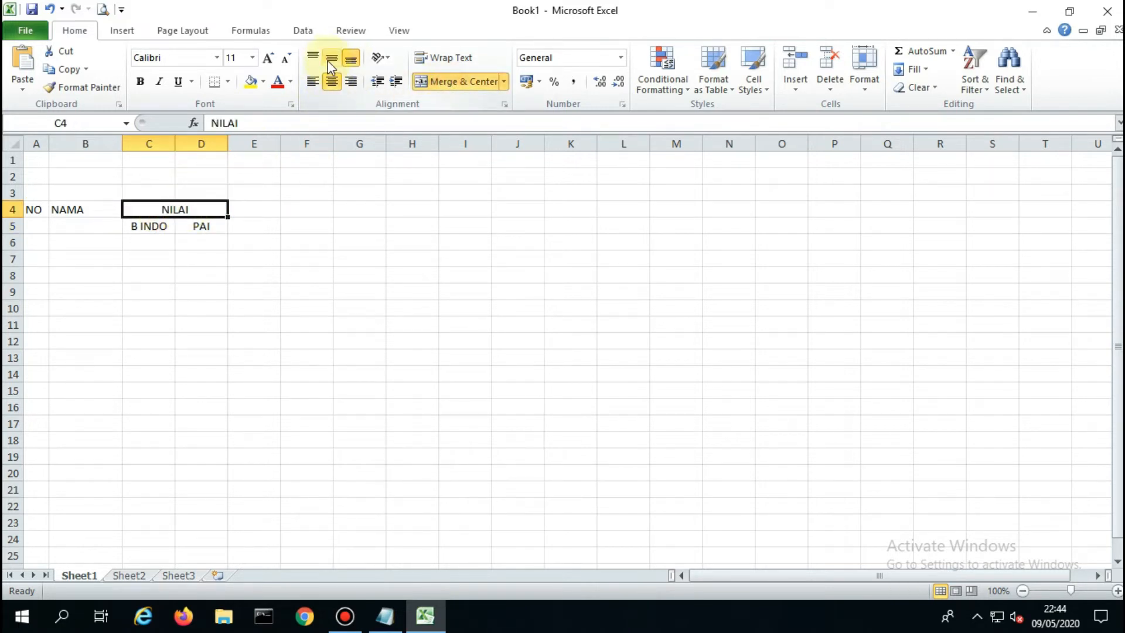
left_click(418, 292)
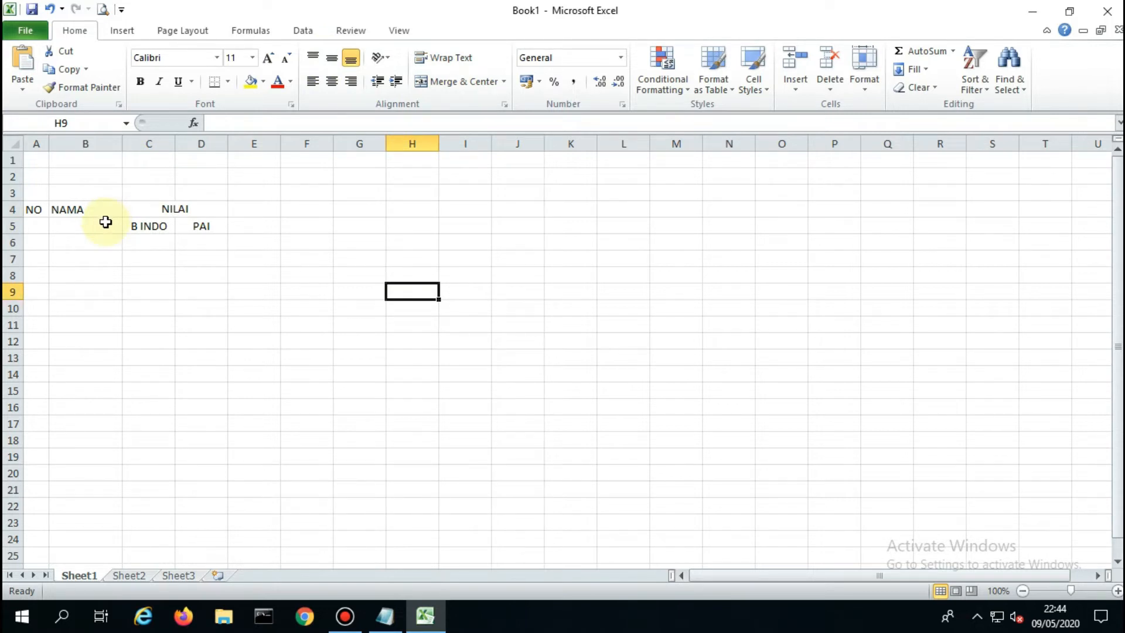
Step: Fill A6:A15 with the row numbers 1 to 10 and center them horizontally
left_click(35, 242)
type("1")
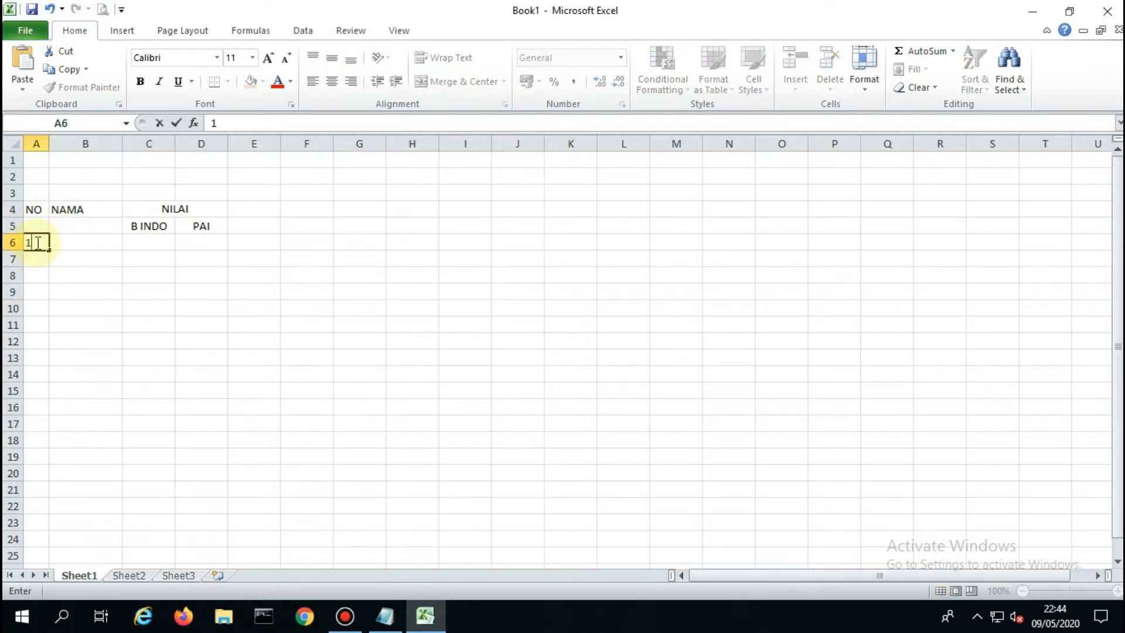
left_click(105, 289)
left_click(35, 241)
left_click_drag(49, 250, 50, 394)
left_click(332, 82)
left_click(259, 284)
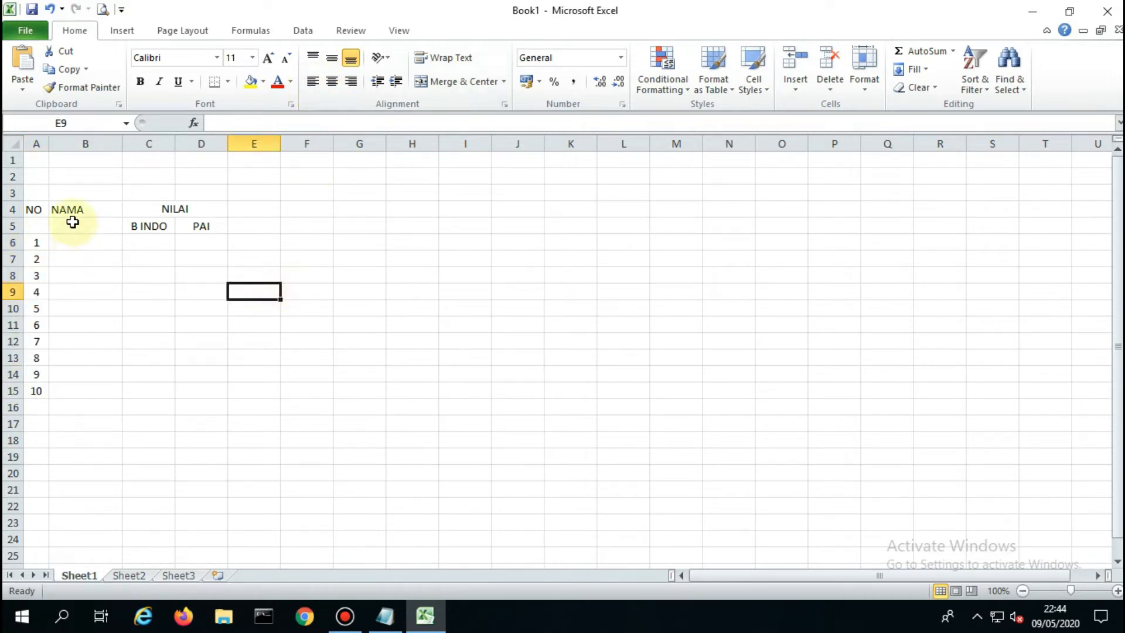
Step: Merge and center NAMA over B4:B5 and NO over A4:A5, aligning both headers to the vertical middle
left_click_drag(76, 201, 89, 225)
left_click(332, 82)
left_click(331, 58)
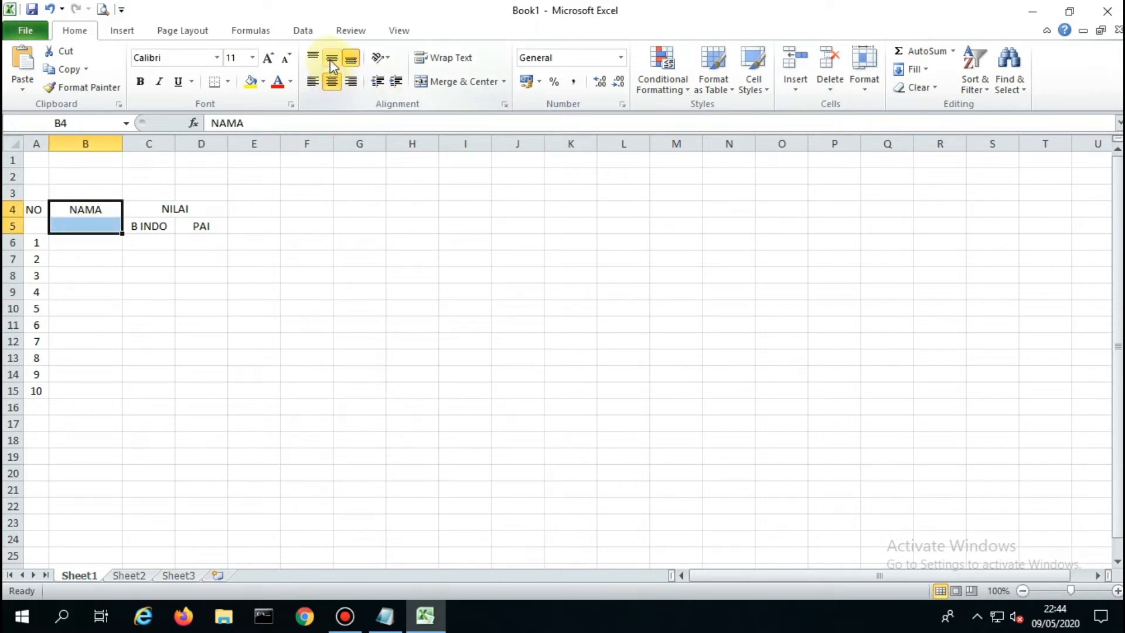
left_click(447, 83)
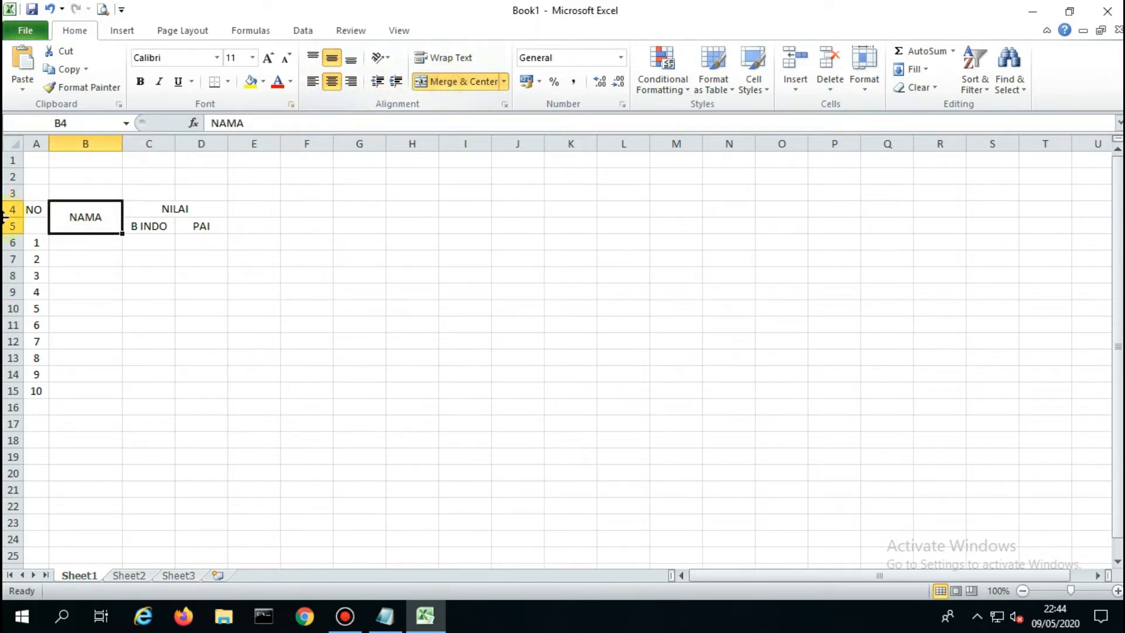
left_click_drag(41, 212, 37, 224)
left_click(447, 83)
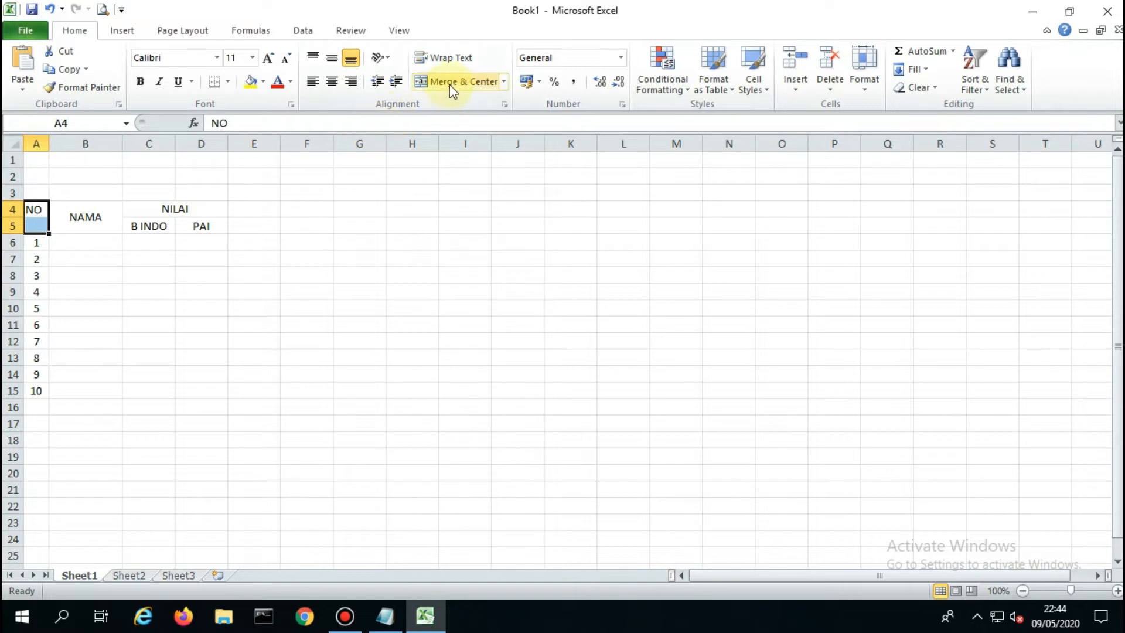
left_click(332, 57)
left_click(326, 287)
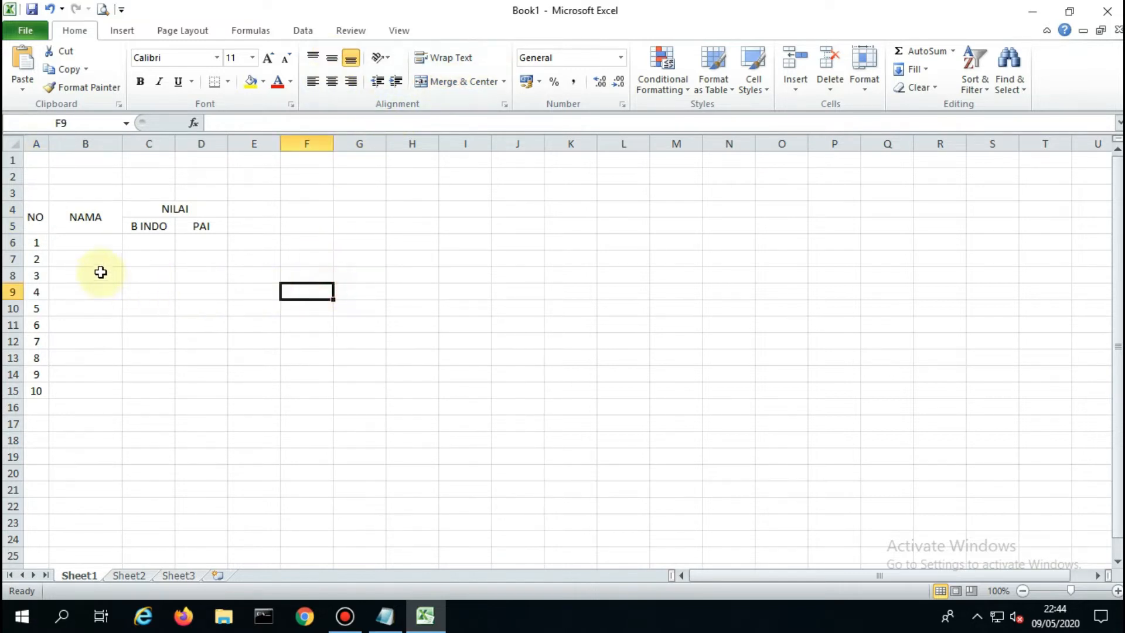
Step: Fill the NAMA column in B6:B15 with a first name for each of the ten rows
left_click(103, 242)
type("DENI")
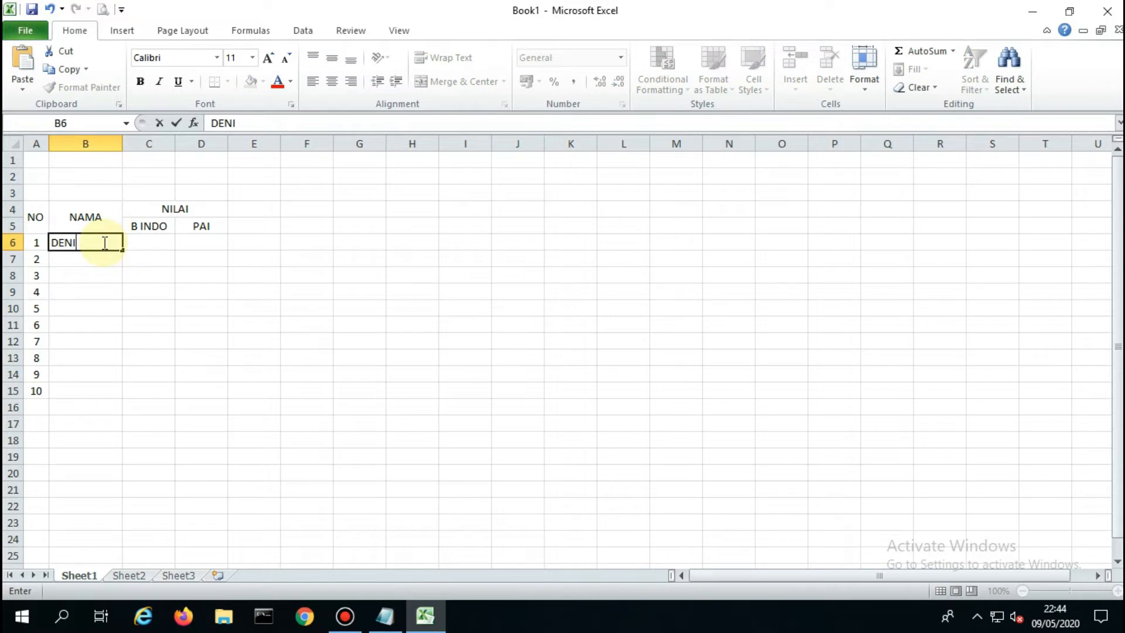
key("Return")
type("DEW")
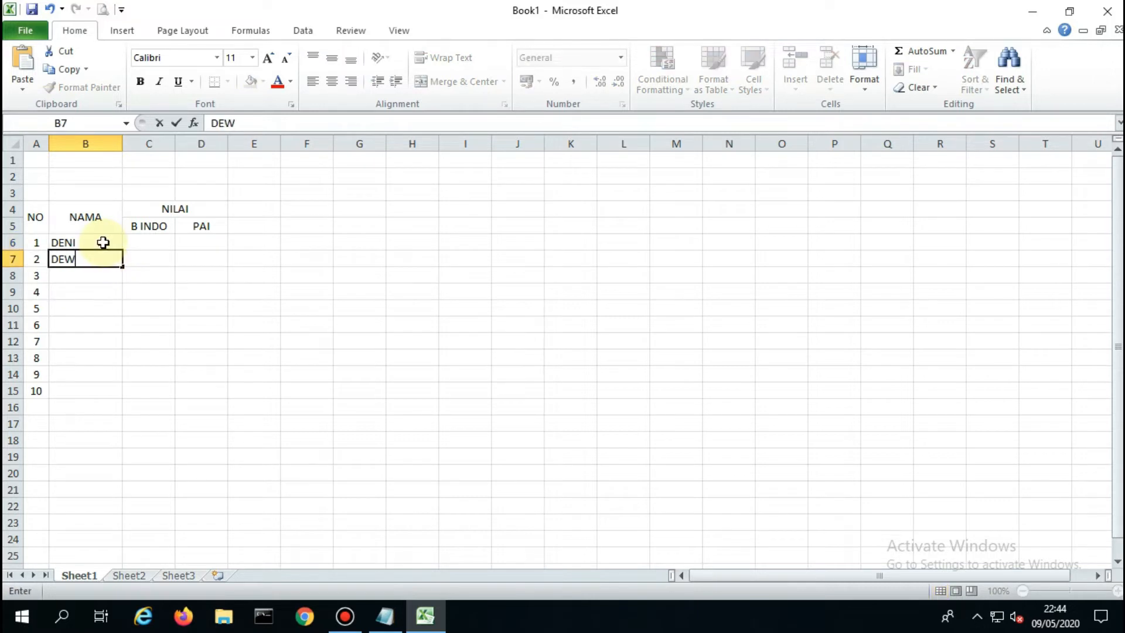
type("I")
key("Return")
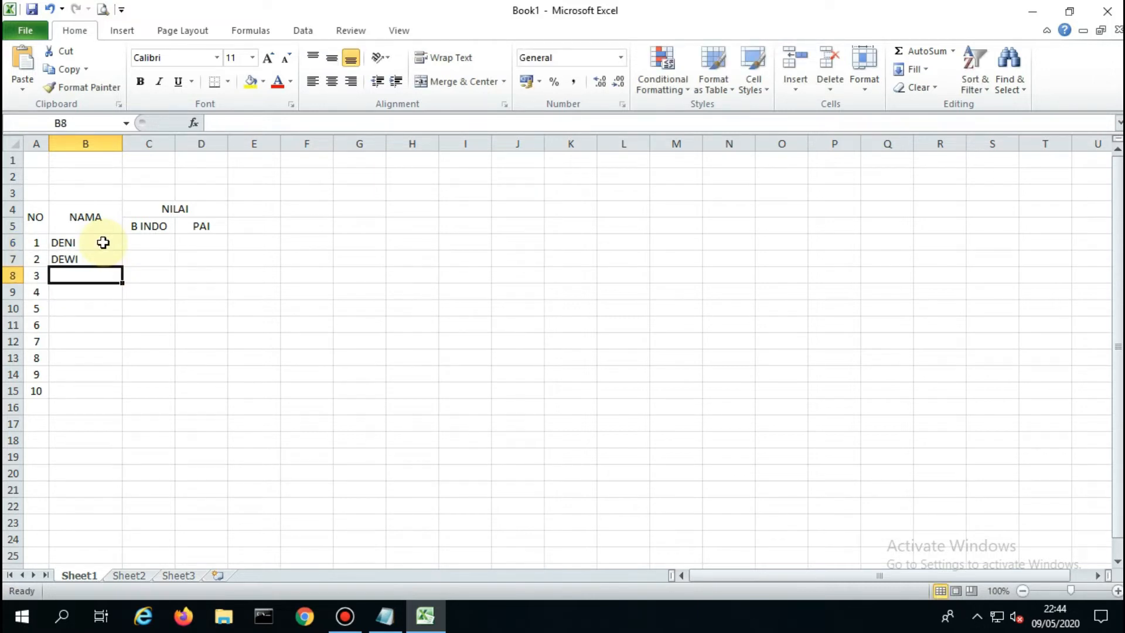
type("DODO")
key("Return")
type("DIDI")
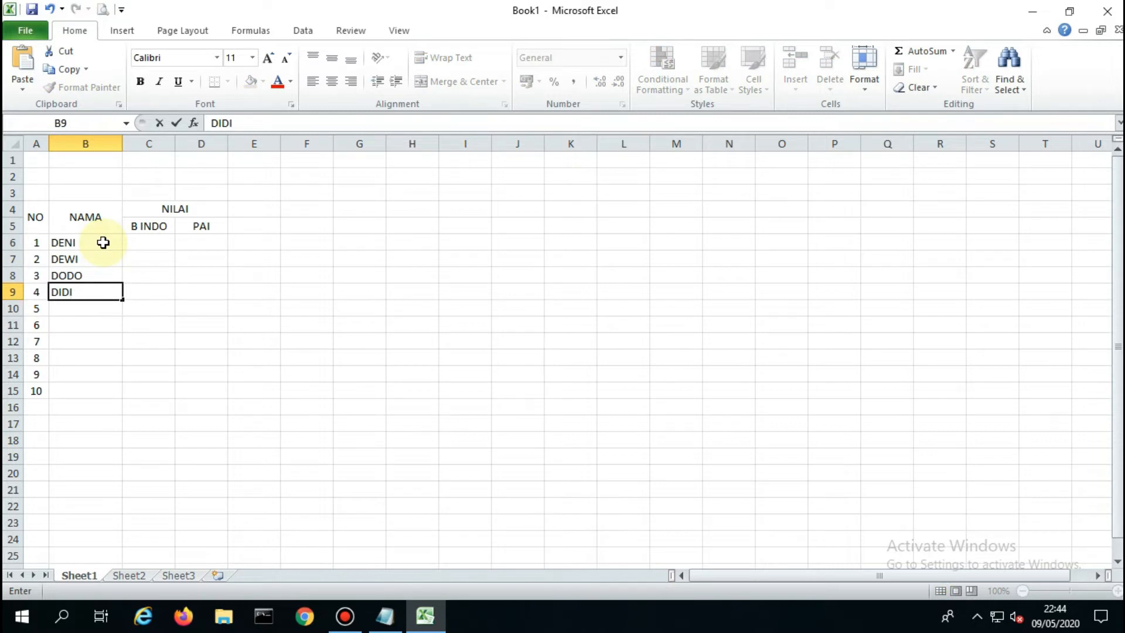
key("Return")
type("RENI")
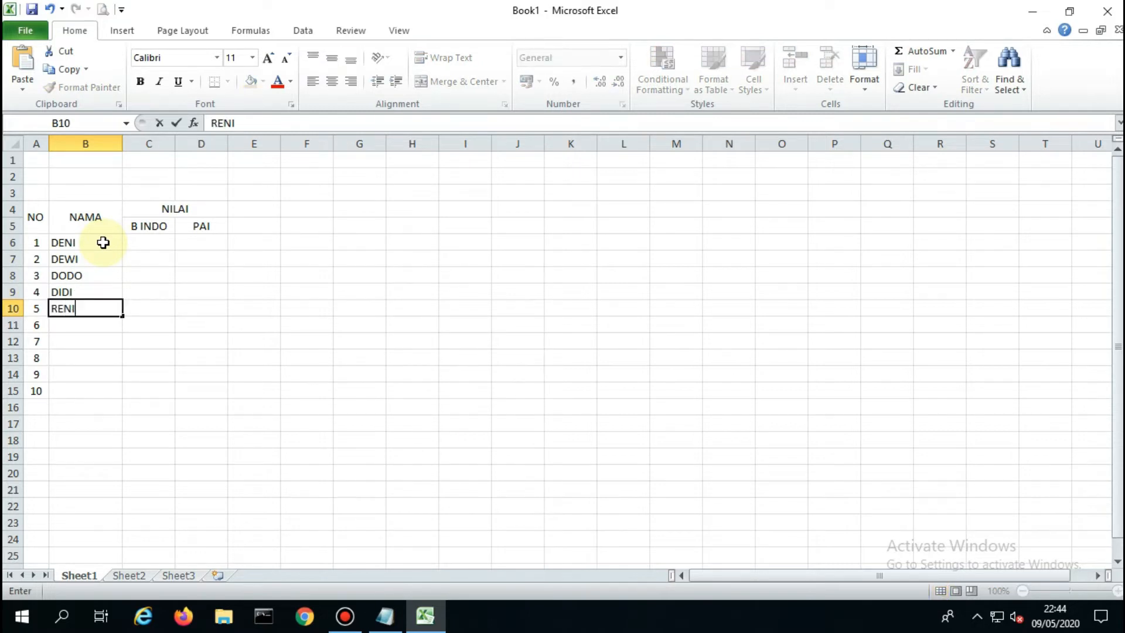
key("Return")
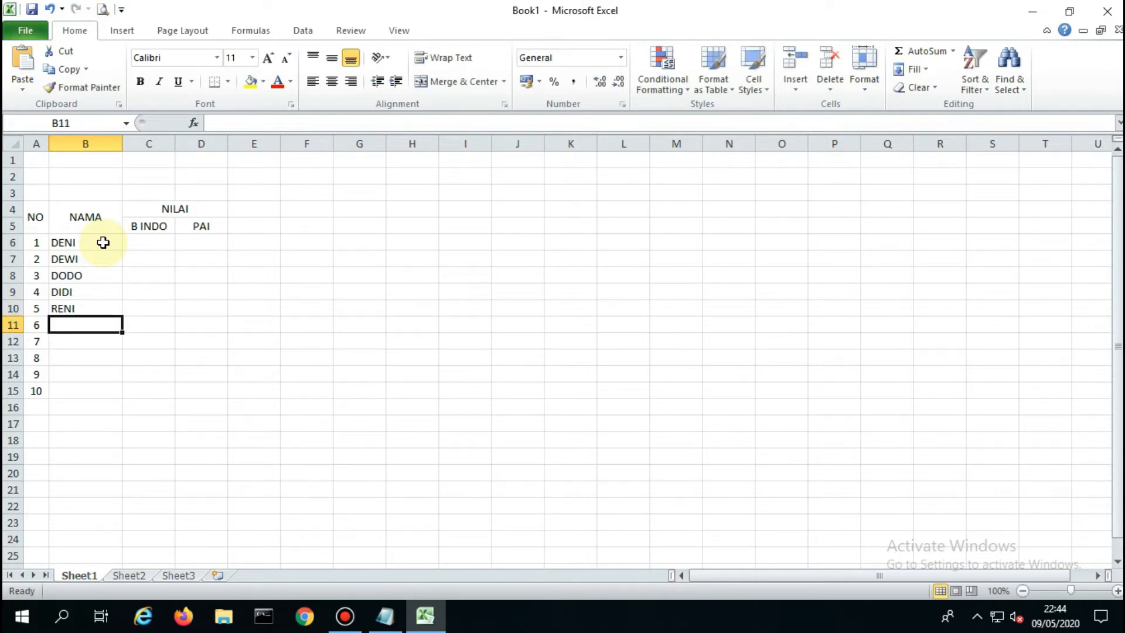
type("NINI")
key("Return")
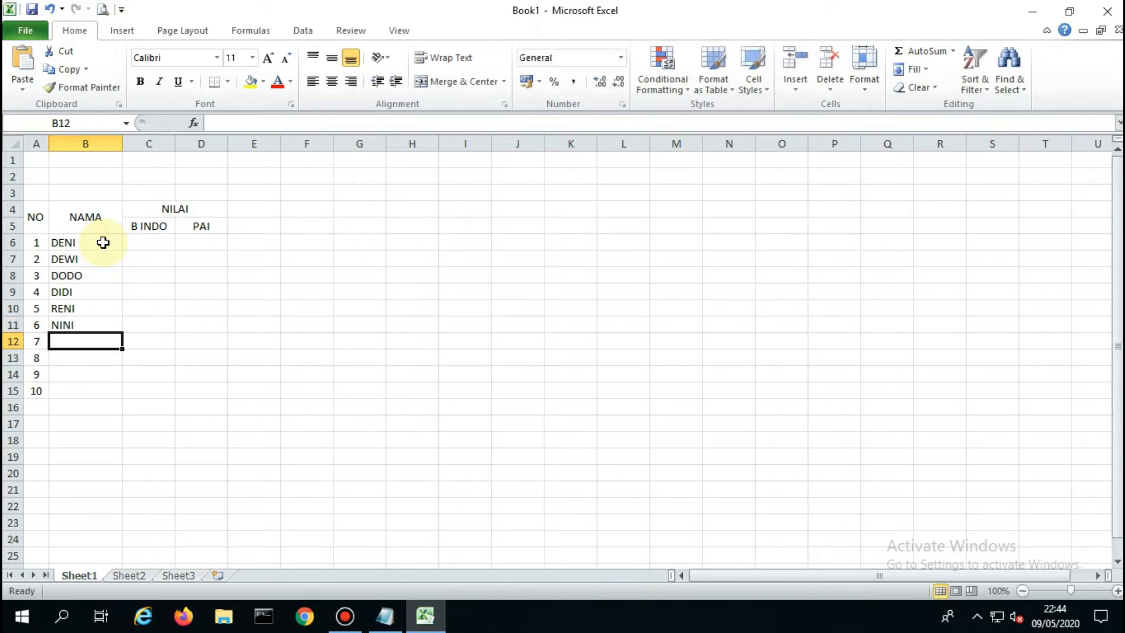
type("NENI")
key("Return")
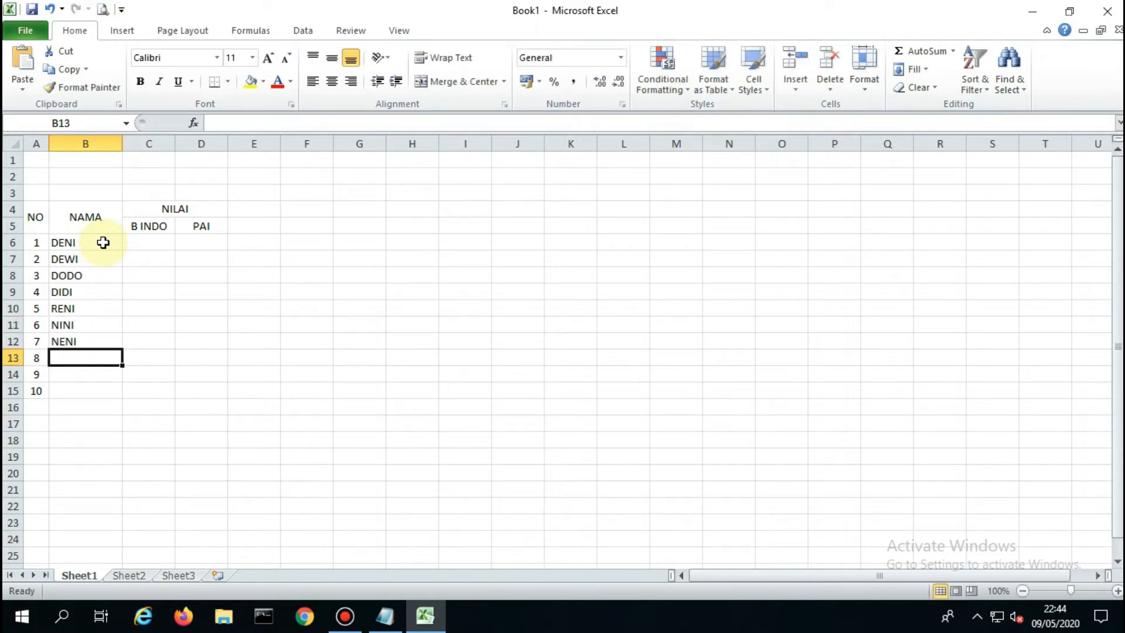
type("KIKI")
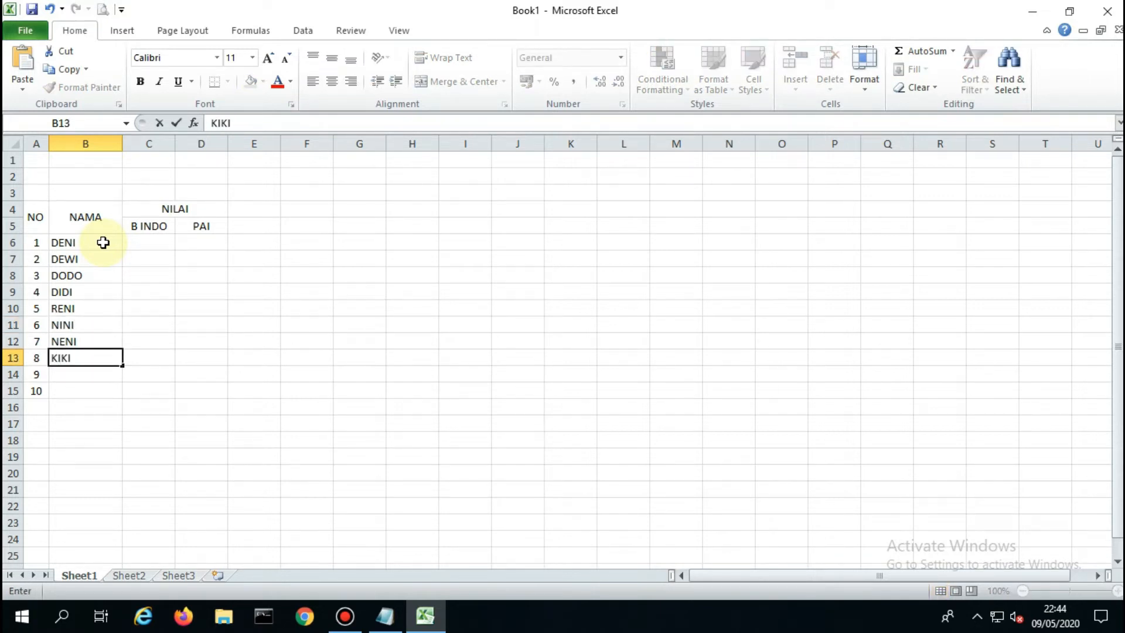
key("Return")
type("LELI")
key("Return")
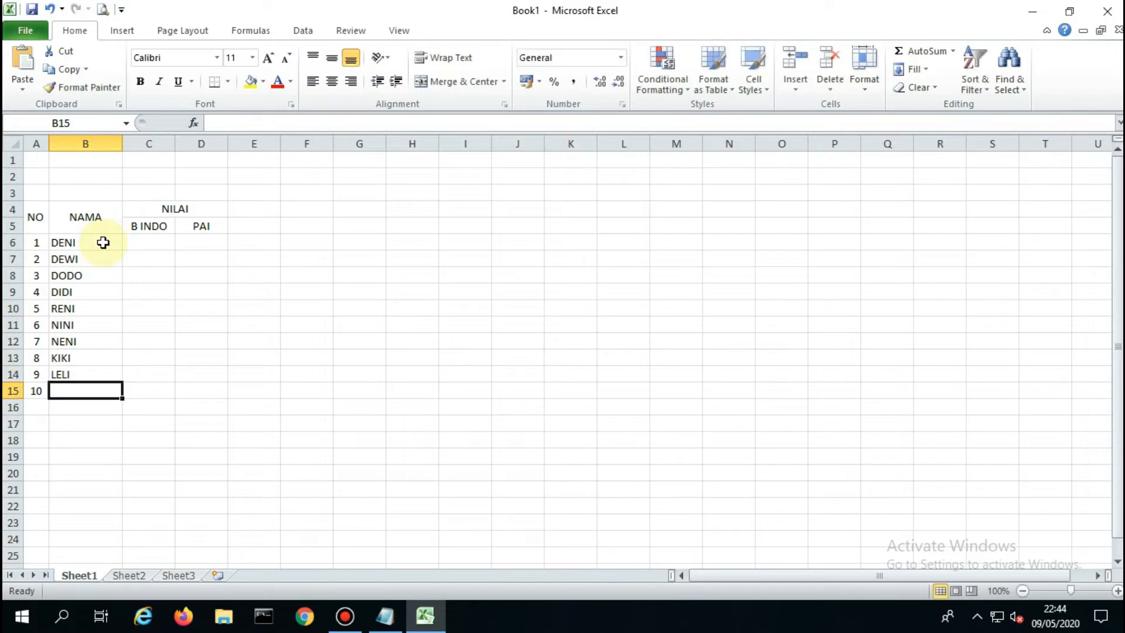
type("RENI")
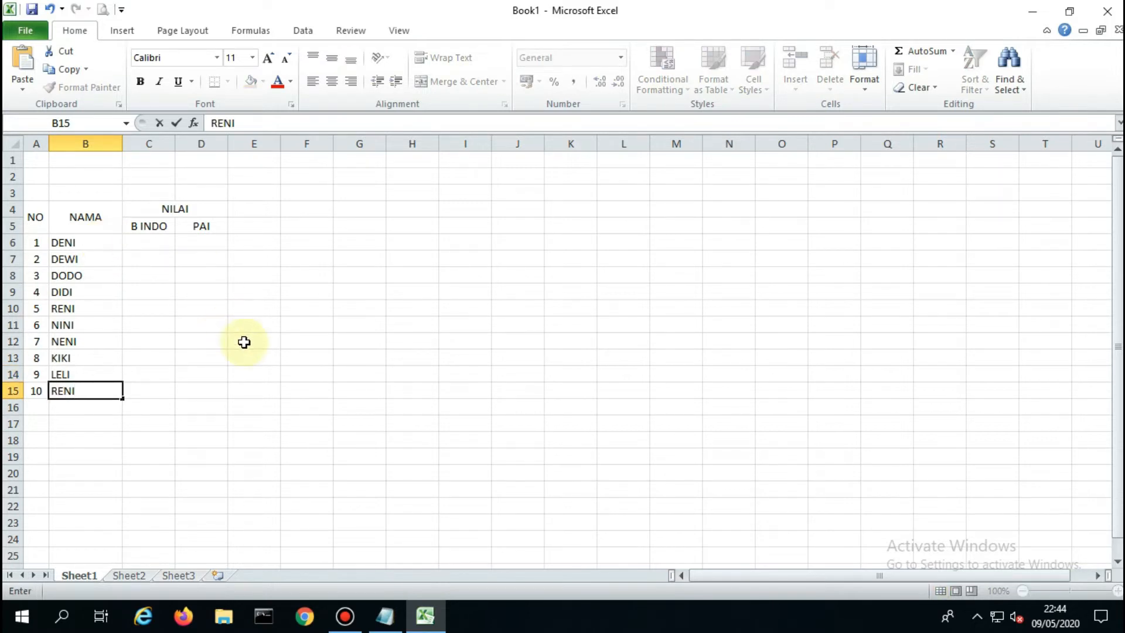
left_click(237, 343)
Step: Fill the B INDO scores in C6:C15 with 85, 86, 83, 67, 85, 87, 89, 90, 85 and 86
left_click(153, 241)
type("85")
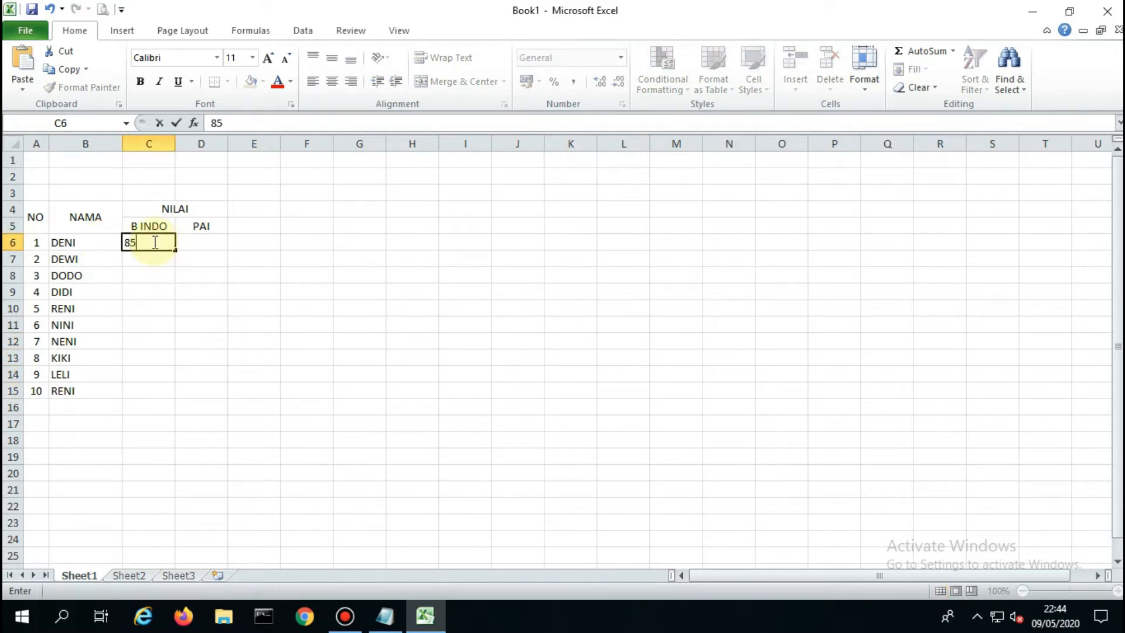
key("Return")
type("86")
key("Return")
type("83")
key("Return")
type("6")
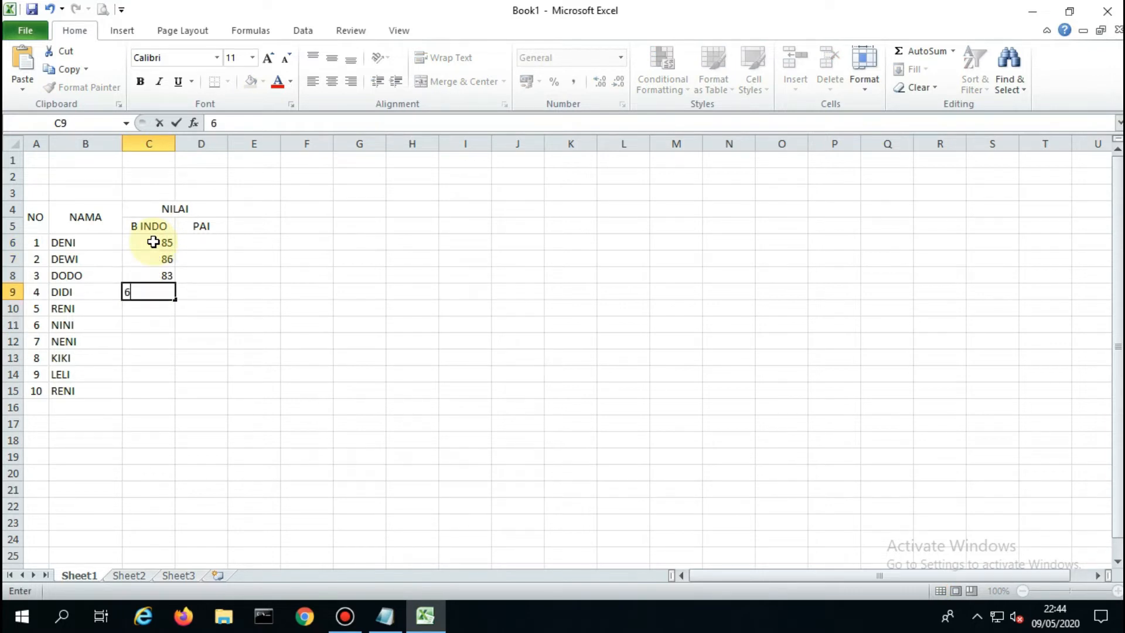
type("7")
key("Return")
type("85")
key("Return")
type("87")
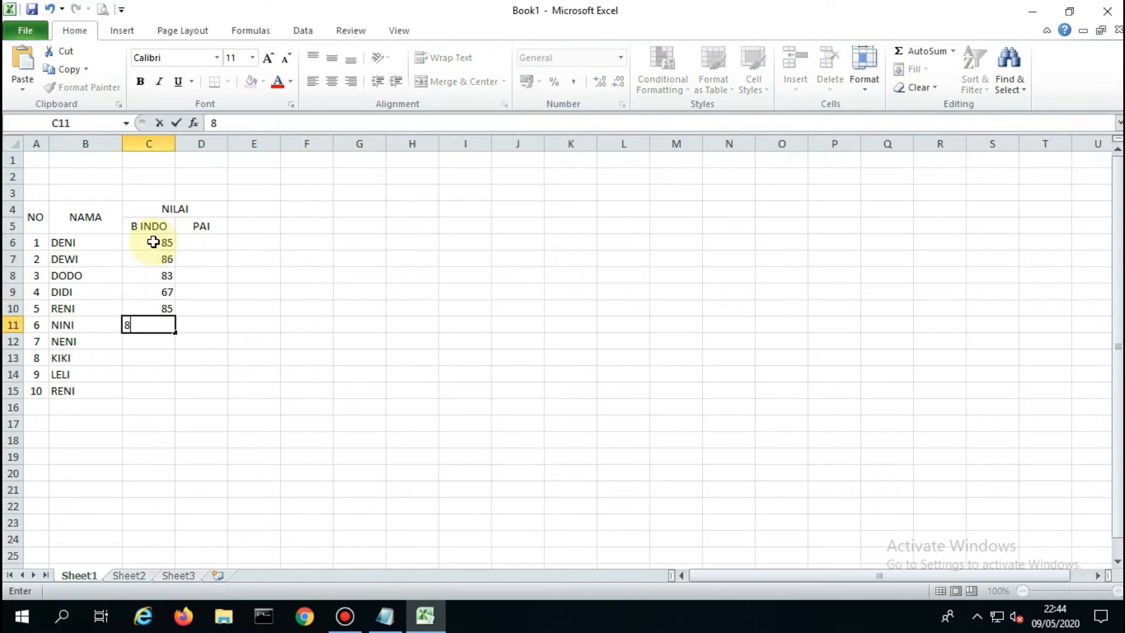
key("Return")
type("89")
key("Return")
type("90")
key("Return")
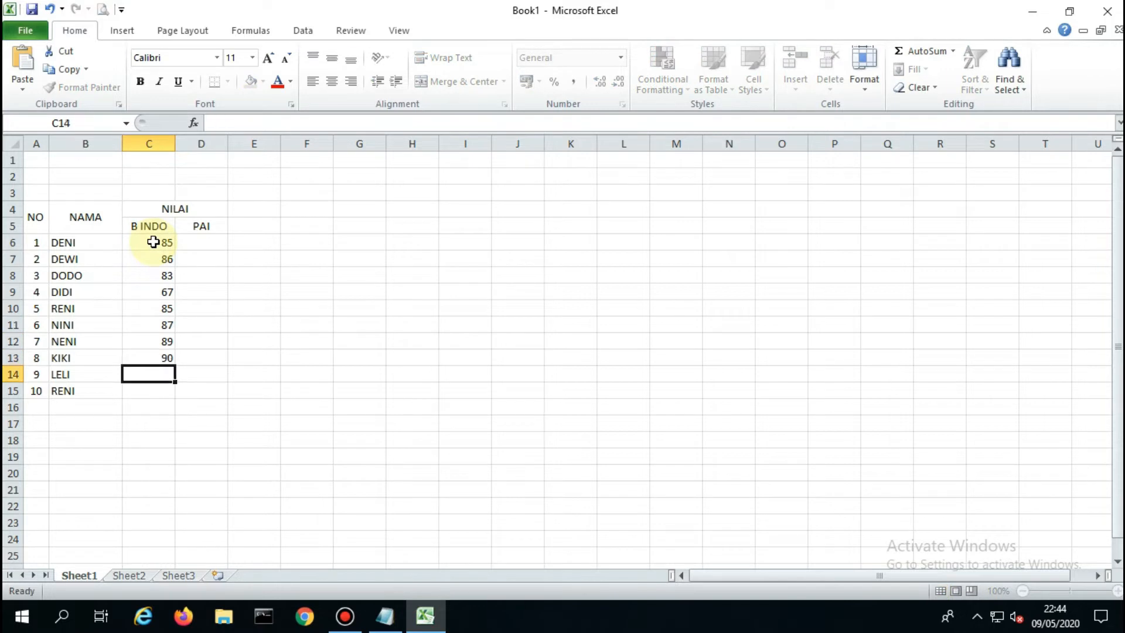
type("85")
key("Return")
type("86")
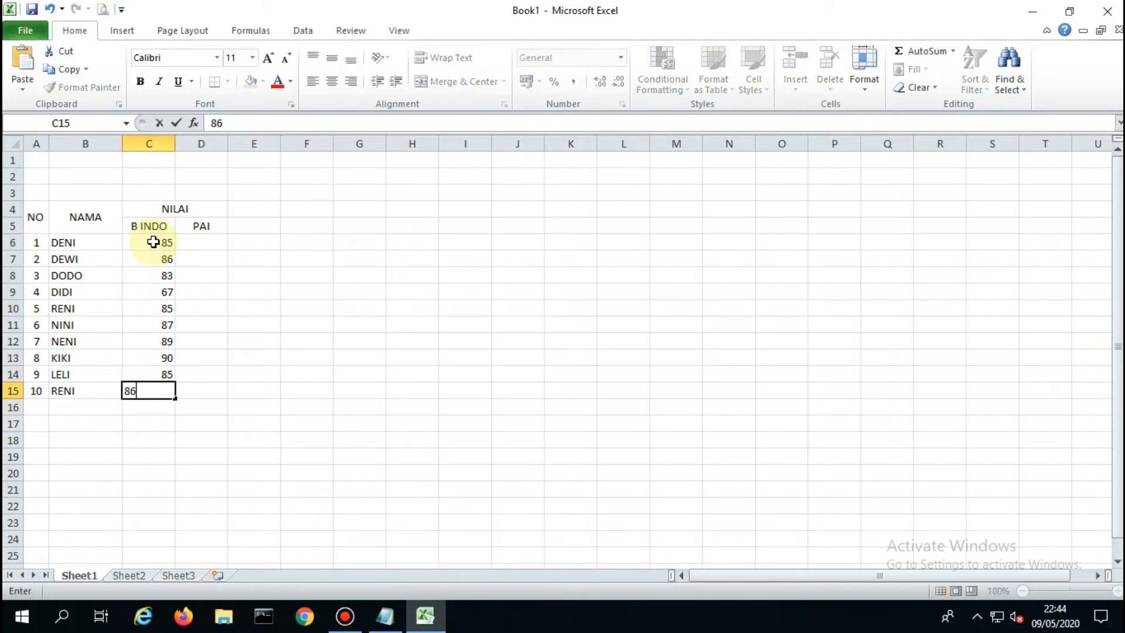
Step: Fill the PAI scores in D6:D15 with 80, 83, 85, 86, 85, 84, 82, 87, 88 and 86
left_click(215, 241)
type("8")
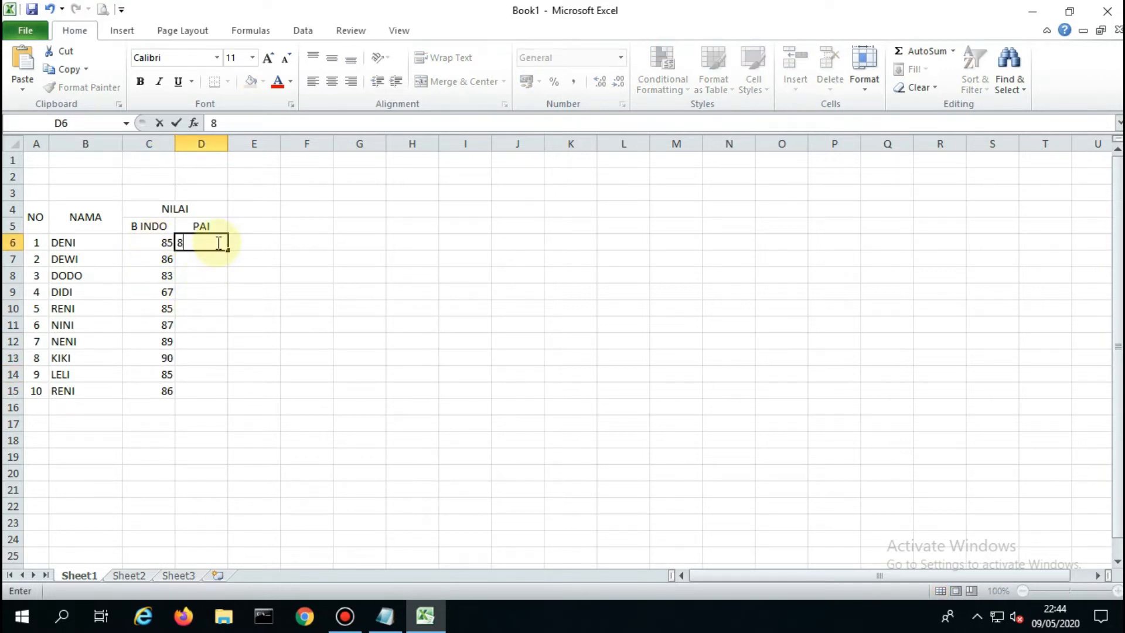
type("0")
key("Return")
type("83")
key("Return")
type("85")
key("Return")
type("8")
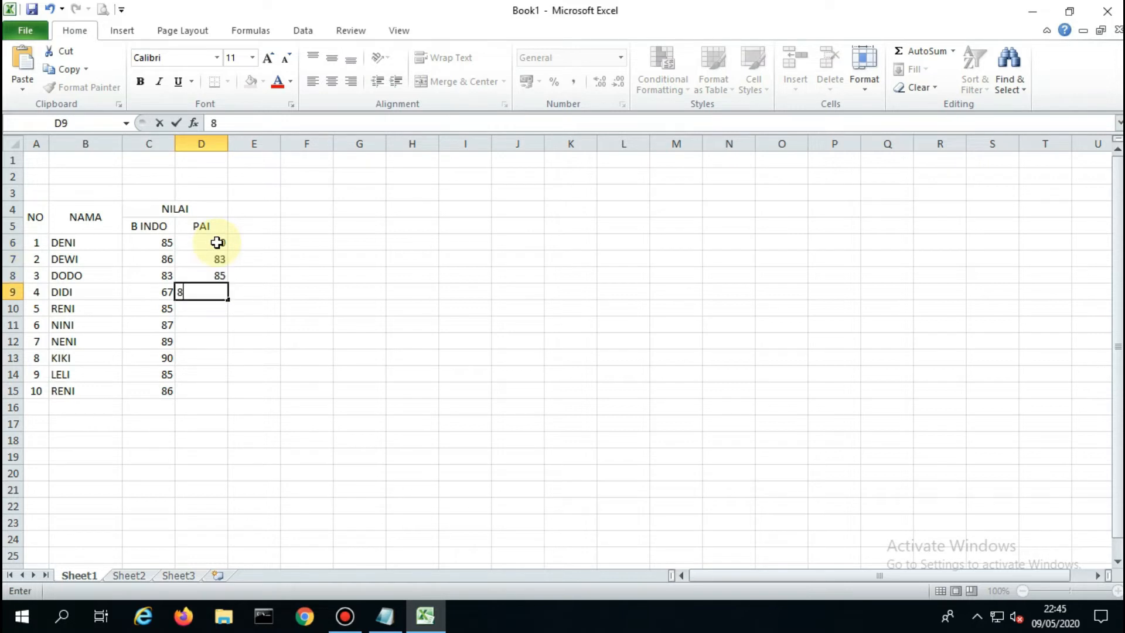
type("6 85")
key("Return")
type("84")
key("Return")
type("82")
key("Return")
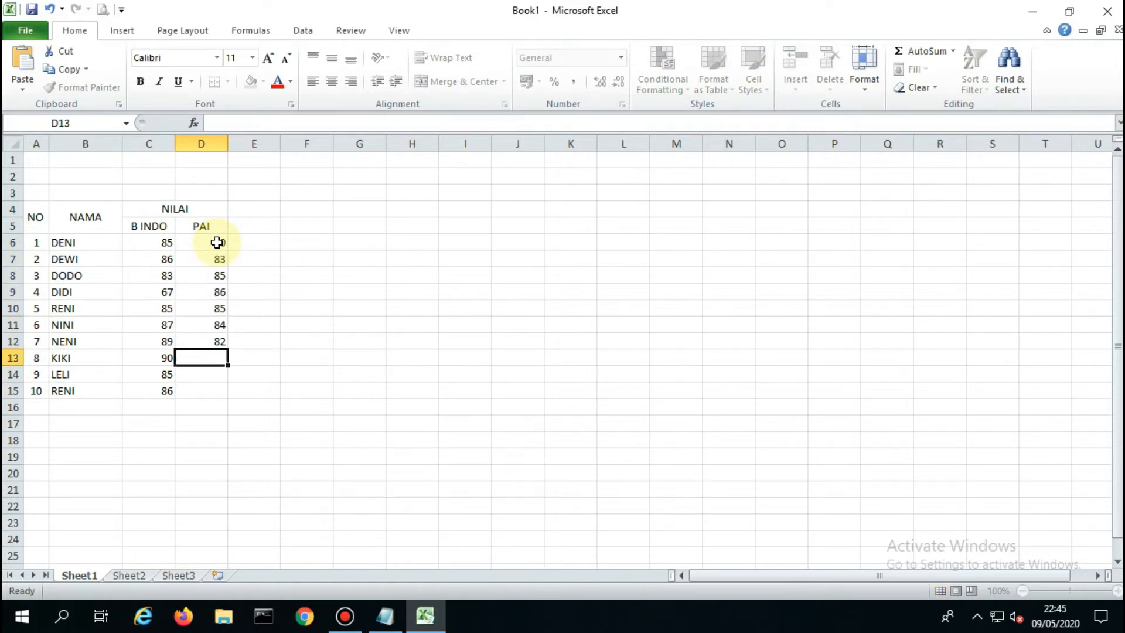
type("87")
key("Return")
type("88")
key("Return")
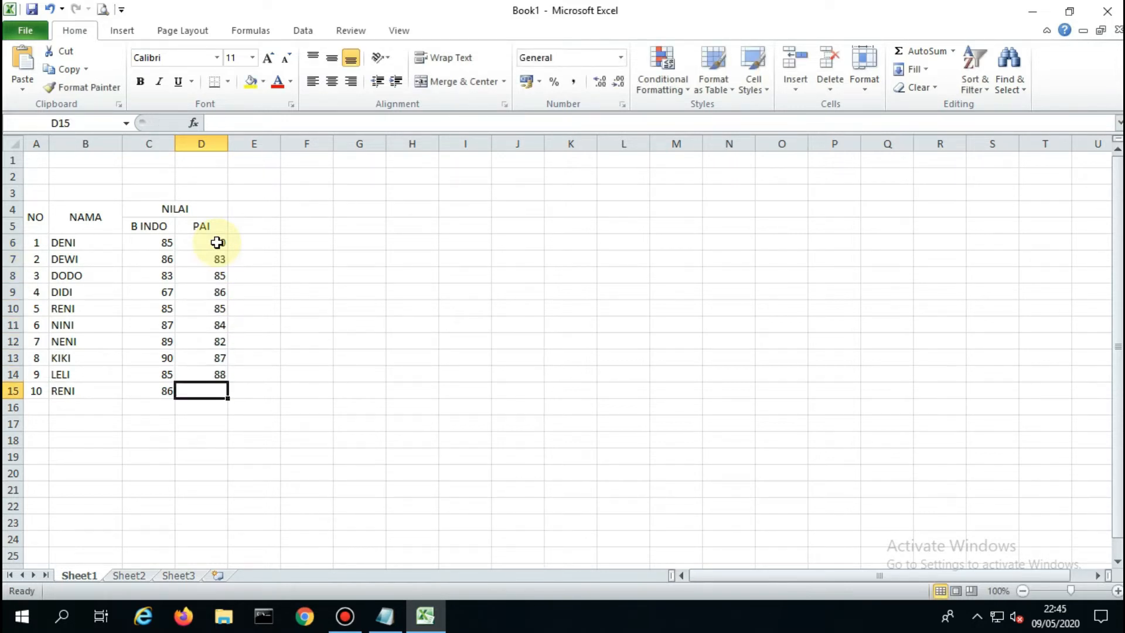
type("86")
left_click(405, 359)
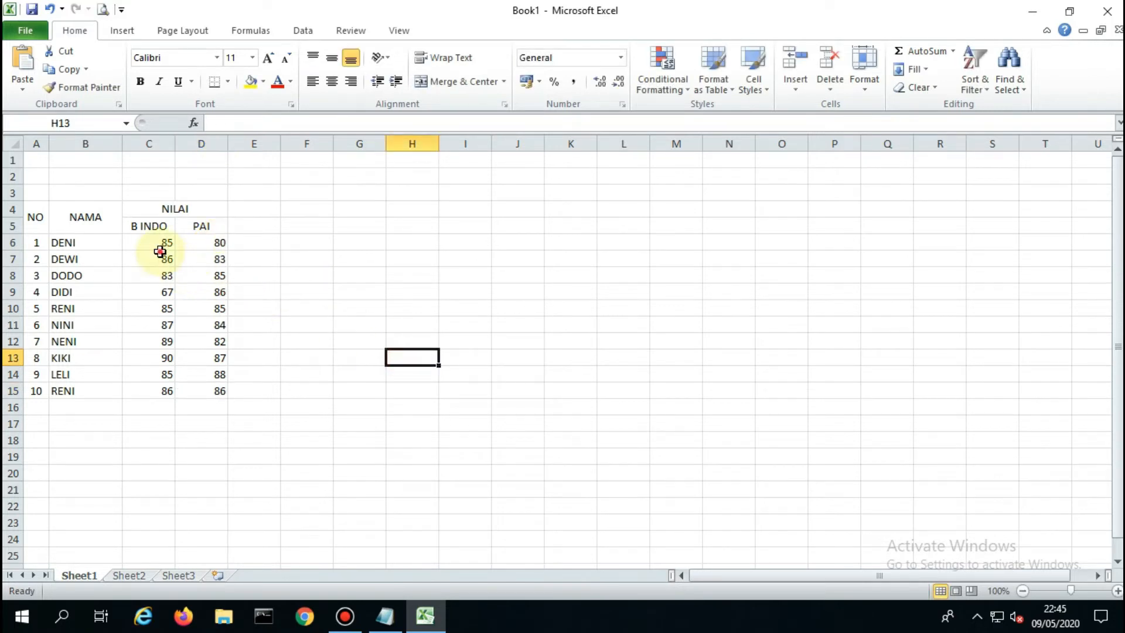
Step: Center the scores in C7:D15 horizontally
left_click_drag(160, 251, 218, 390)
left_click(332, 81)
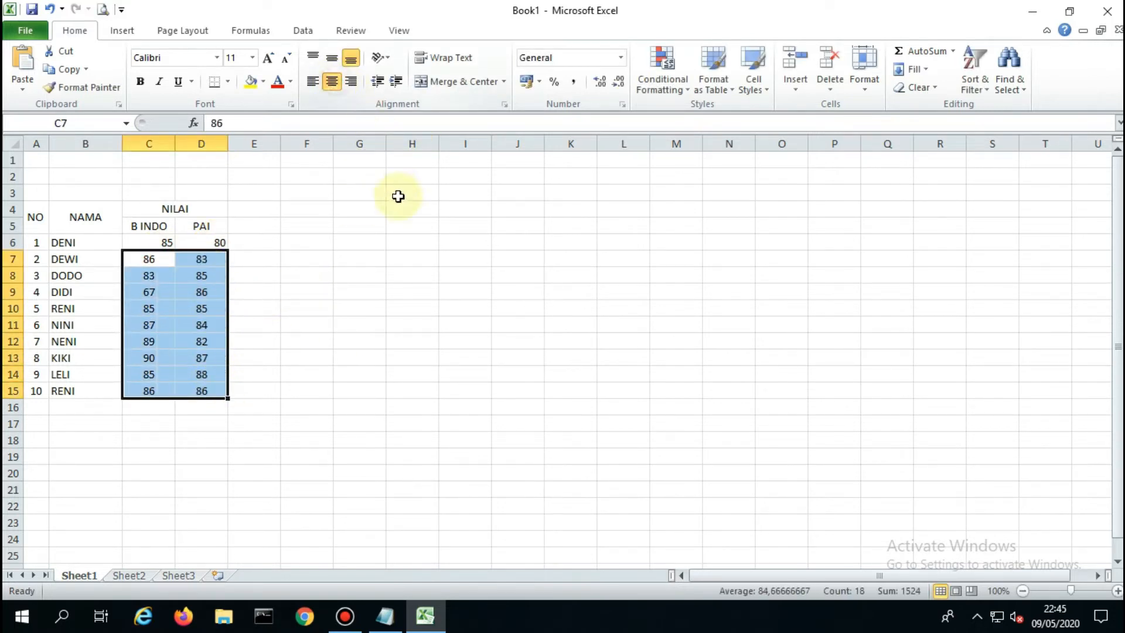
left_click(398, 196)
Step: Apply All Borders to the whole score table in A4:D15
left_click_drag(37, 217, 199, 392)
left_click(228, 81)
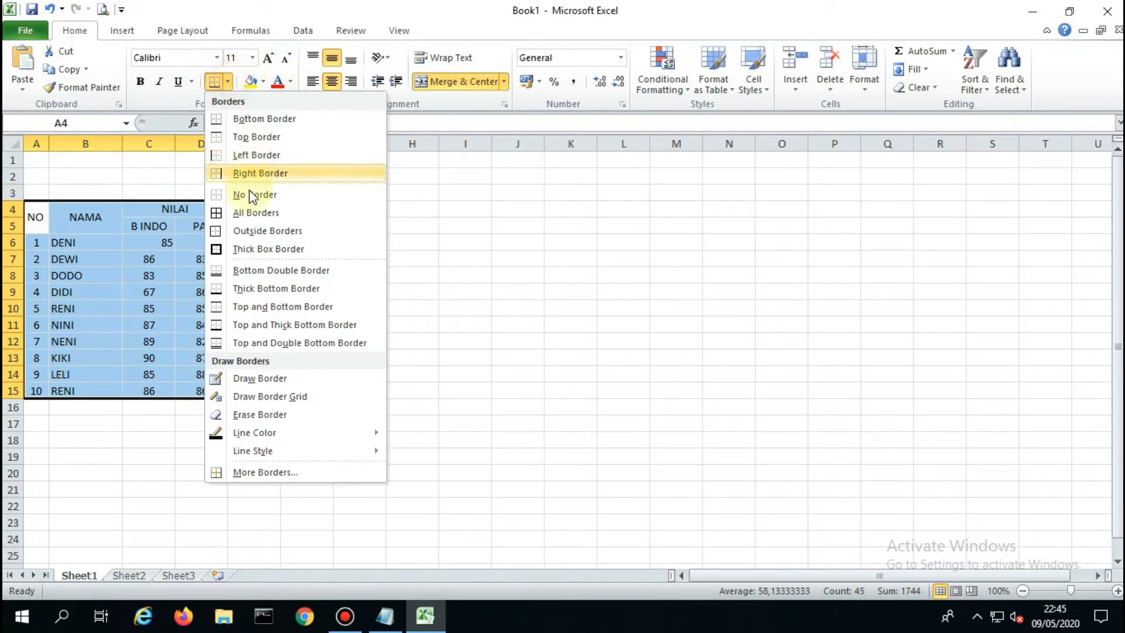
left_click(251, 213)
left_click(390, 280)
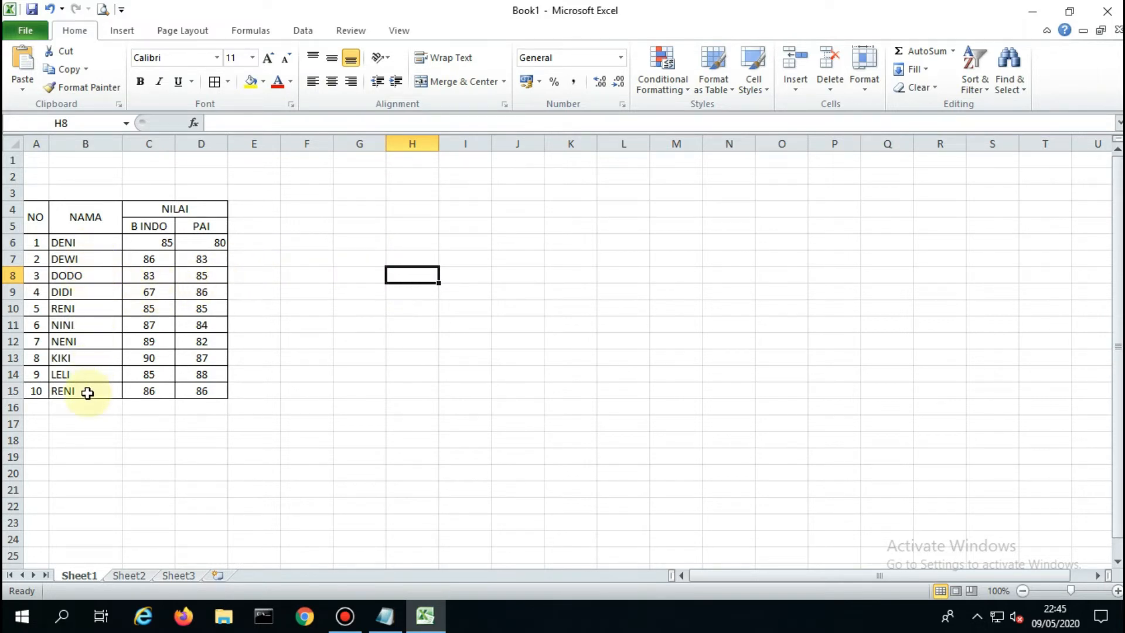
Step: Center the first student's two scores in C6:D6 horizontally
left_click_drag(164, 242, 193, 242)
left_click(332, 83)
left_click(328, 287)
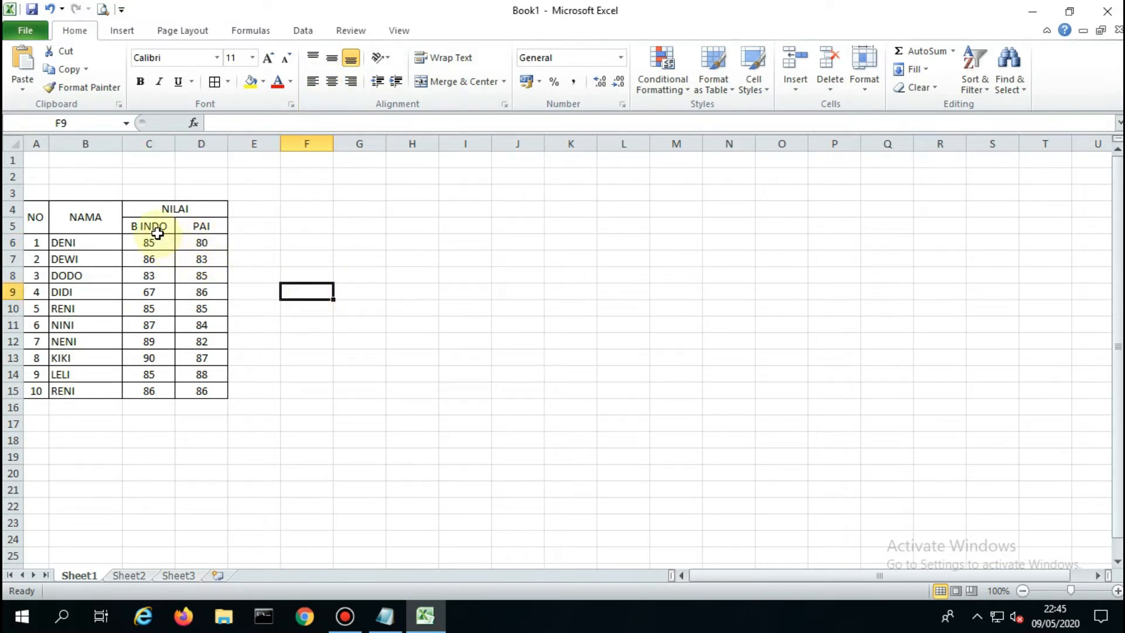
left_click_drag(153, 226, 191, 389)
left_click(308, 305)
left_click(327, 373)
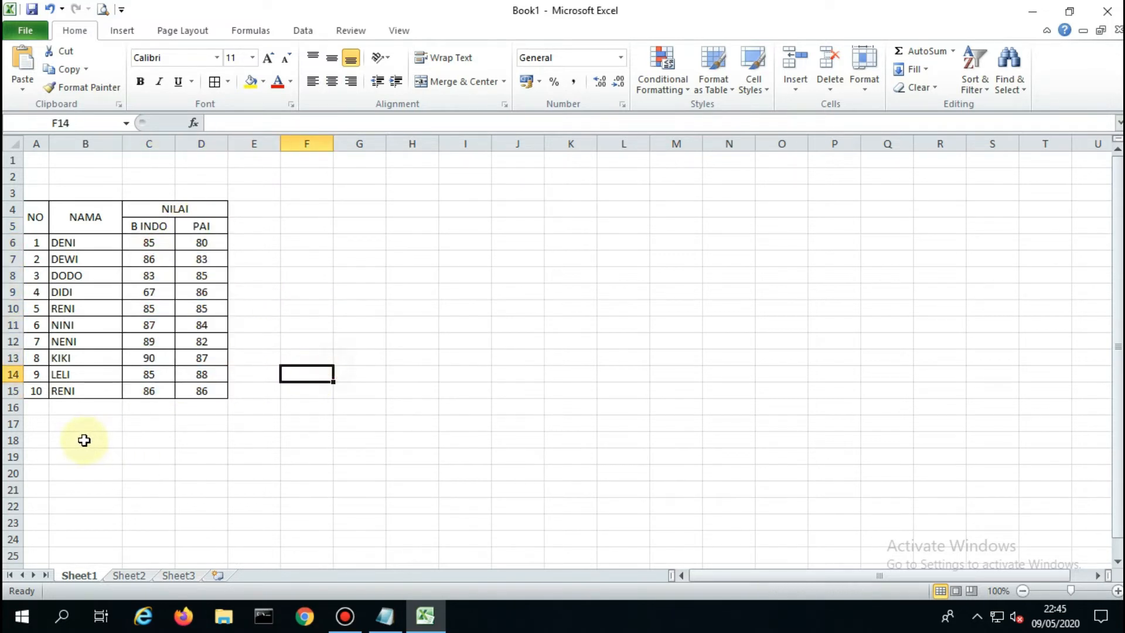
Step: Enter the label "JUMLAH TOTAL NILAI BINDONESIA KELAS X" in A17, below the table
left_click(44, 428)
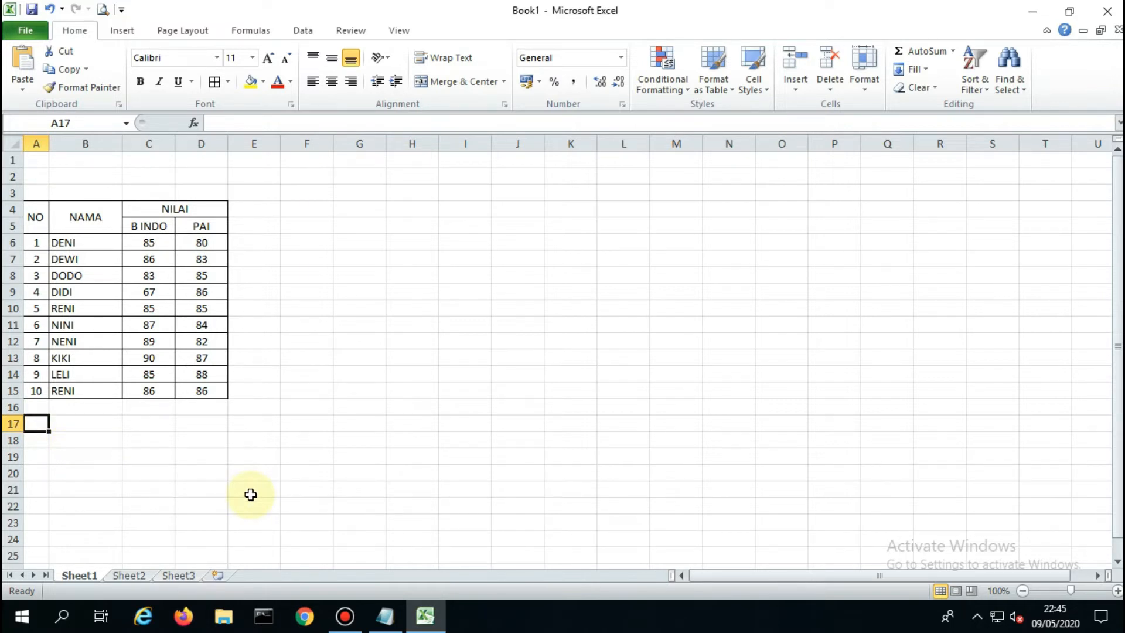
type("JUMLAH TOTAL NILAI  BINDONESIA  KELAS X")
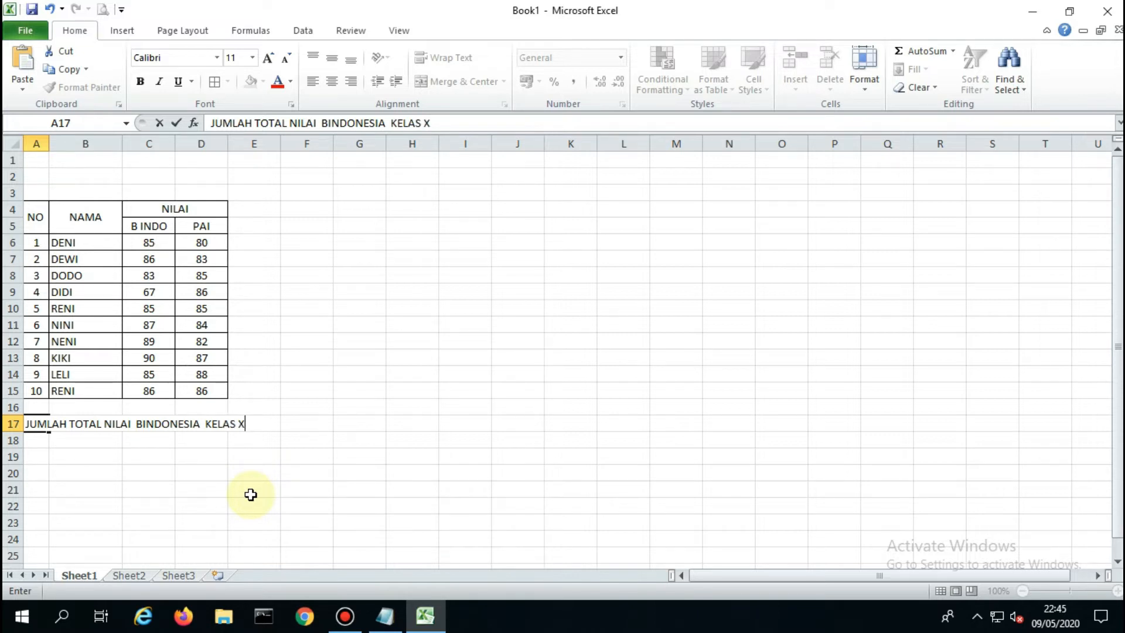
left_click(341, 469)
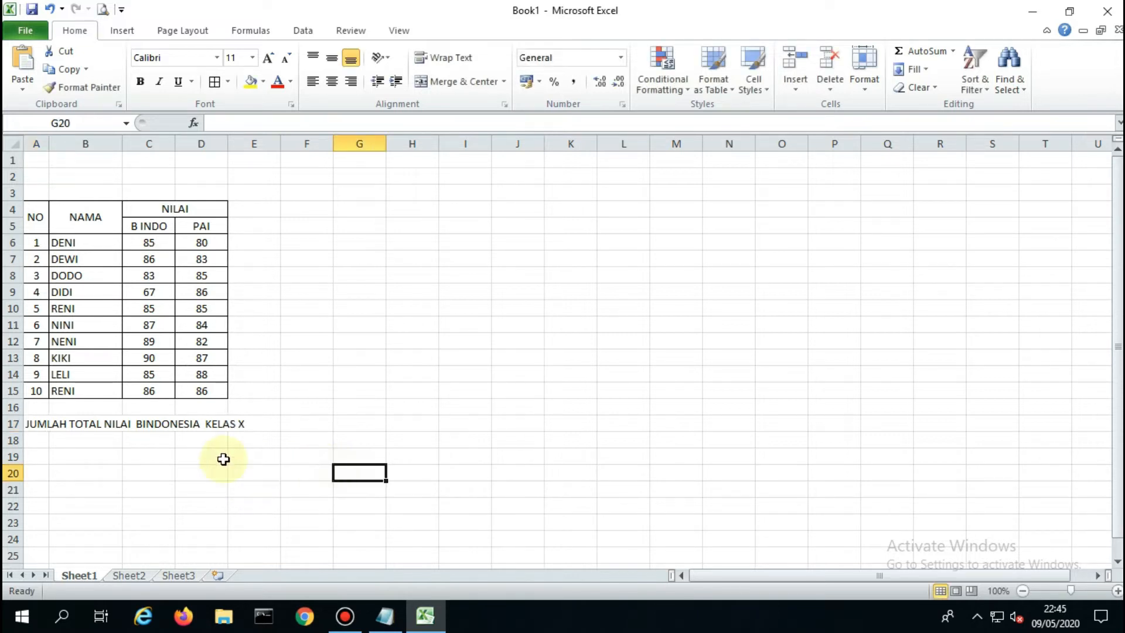
Step: Copy the total label from A17 into A18 and A19
left_click(39, 425)
key("ctrl+c")
left_click(39, 439)
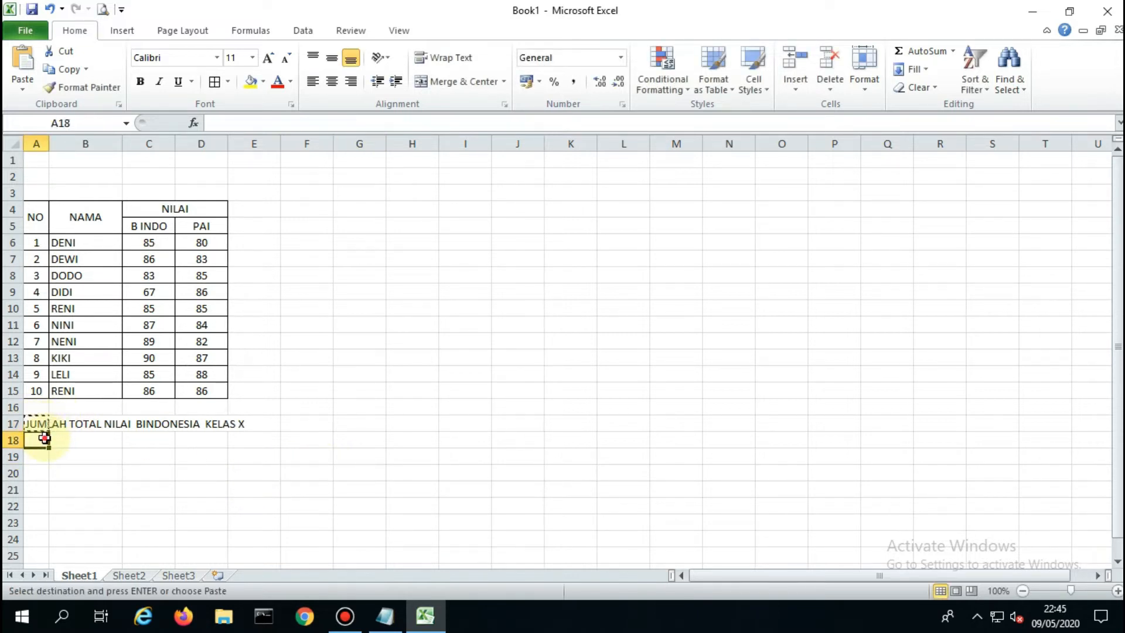
key("ctrl+v")
left_click(38, 459)
key("ctrl+v")
Step: Change the class at the end of the copied labels to XI in A18 and XII in A19
left_click(39, 439)
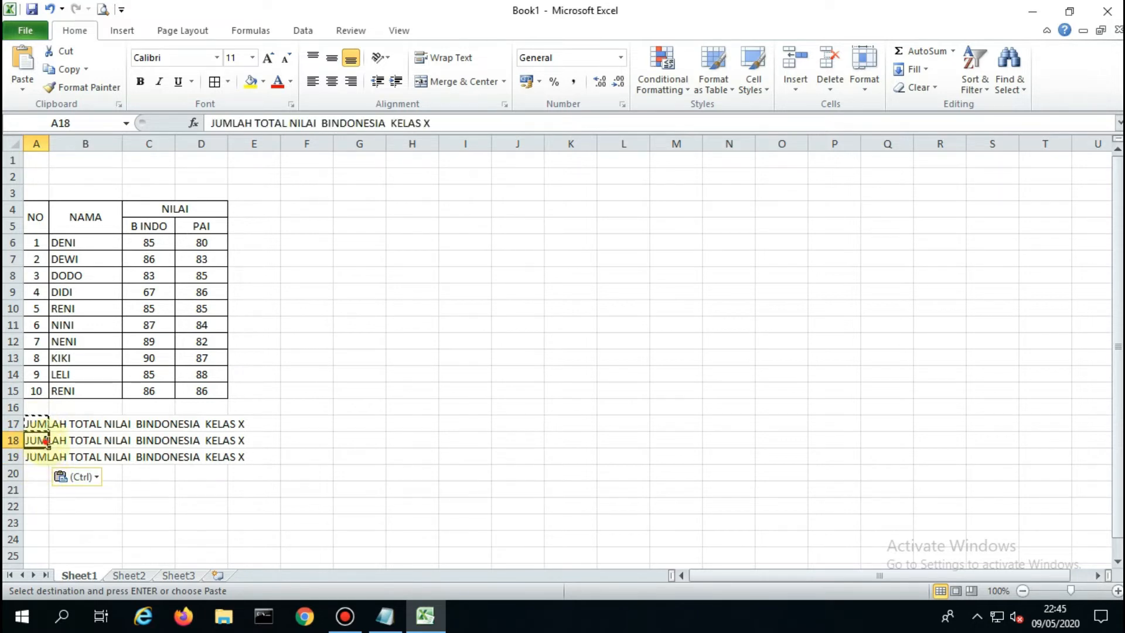
double_click(39, 439)
left_click(249, 440)
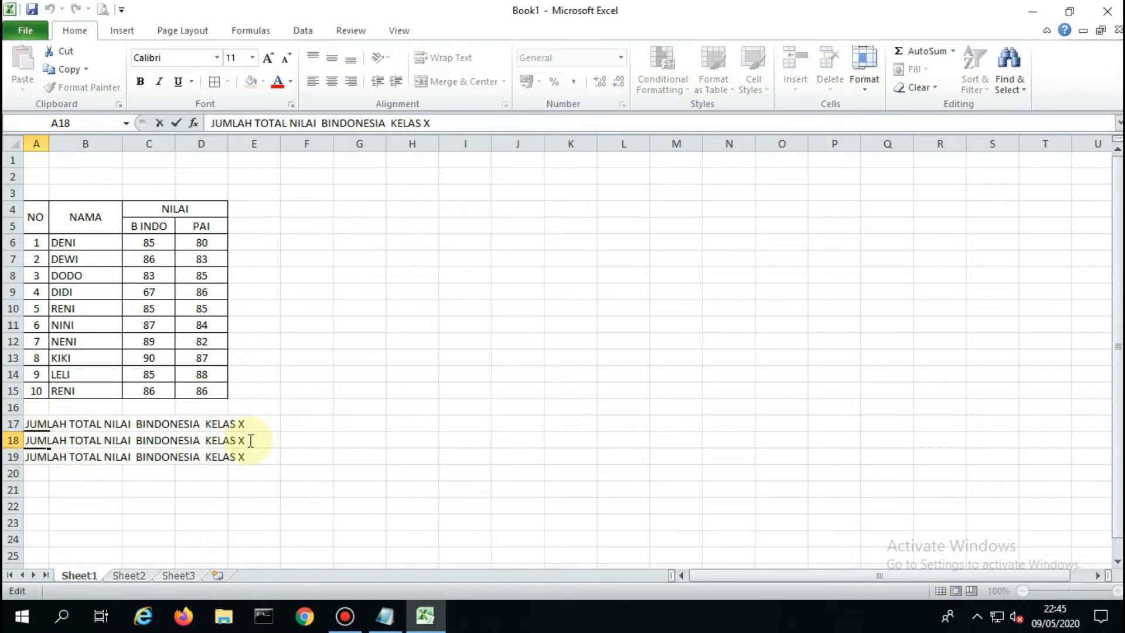
type("I")
double_click(35, 456)
left_click(251, 457)
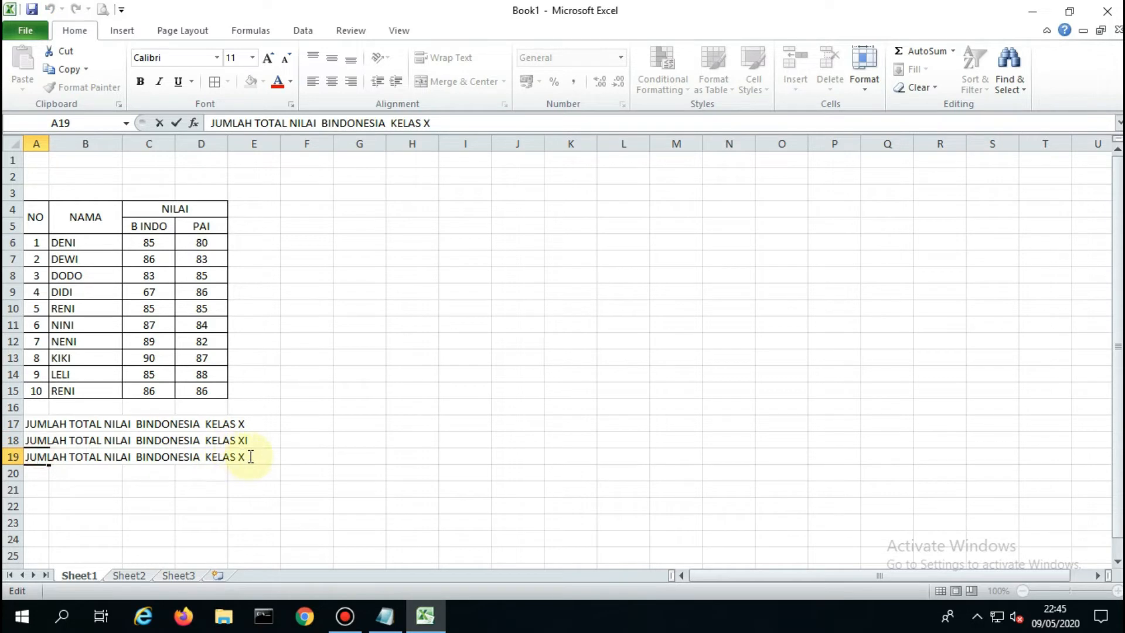
type("II")
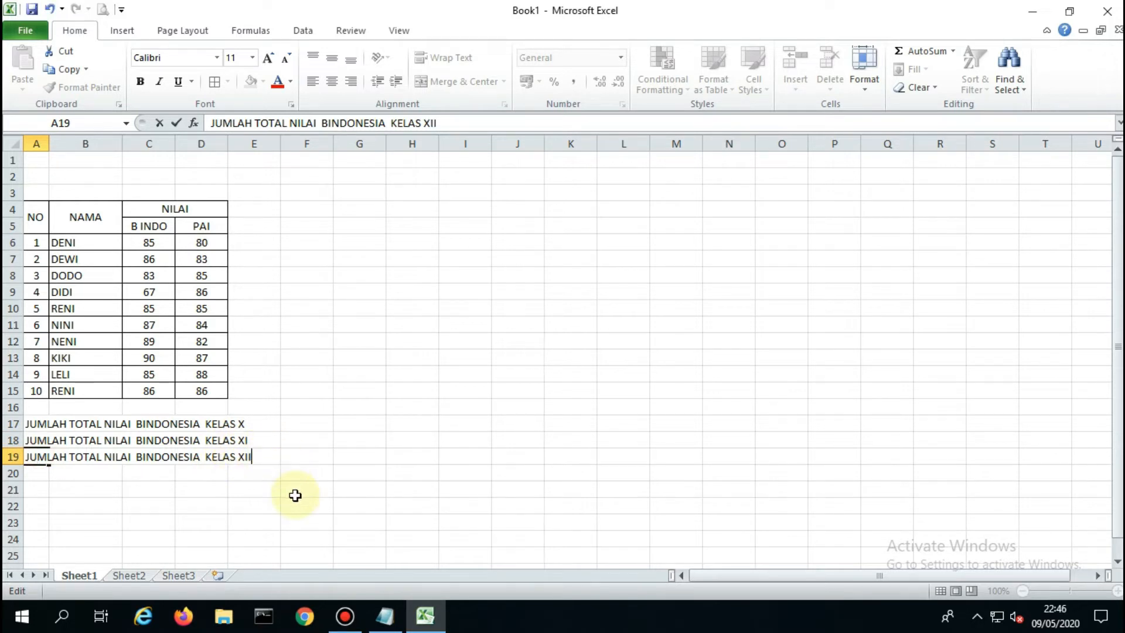
left_click(294, 492)
Step: Apply All Borders to the result cells F17:F19 beside the three total labels
left_click(308, 423)
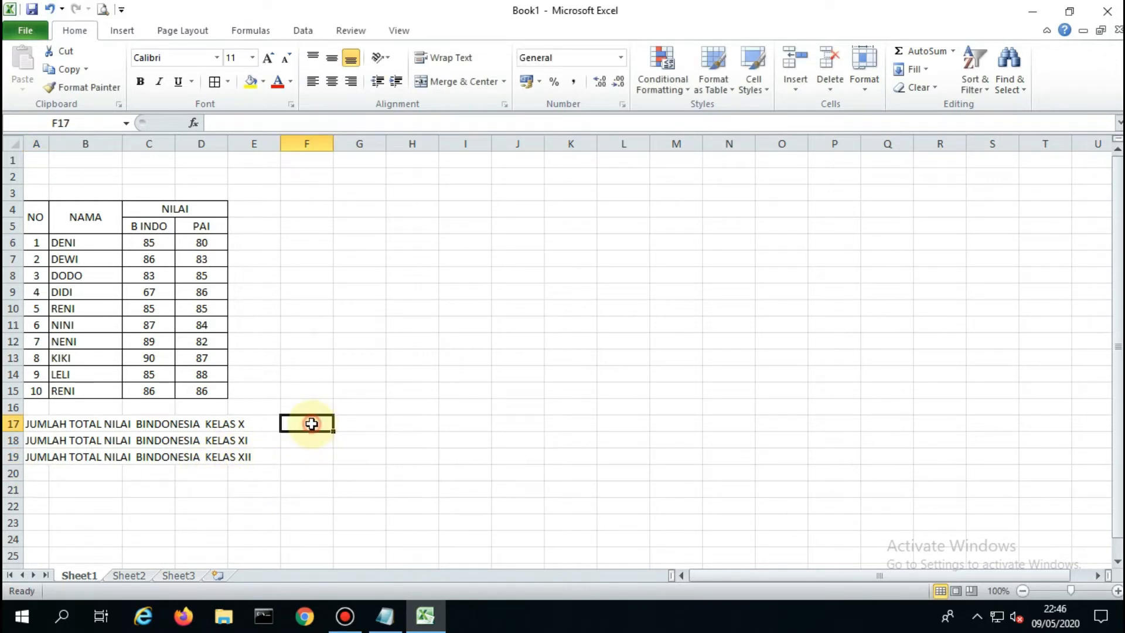
left_click(304, 472)
left_click_drag(308, 428, 307, 456)
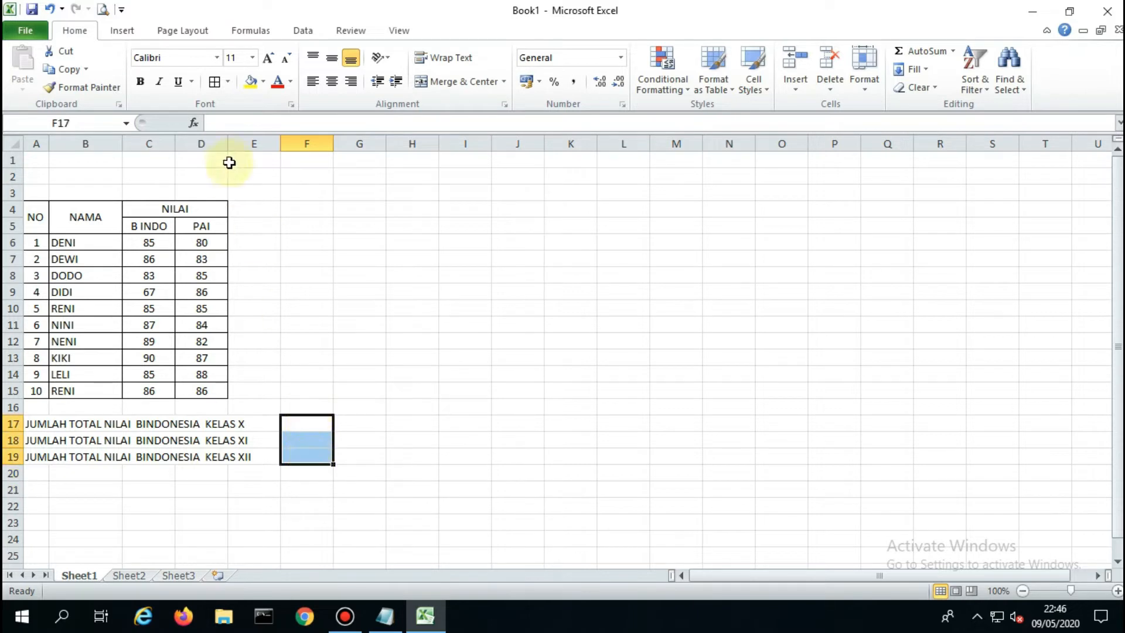
left_click(215, 81)
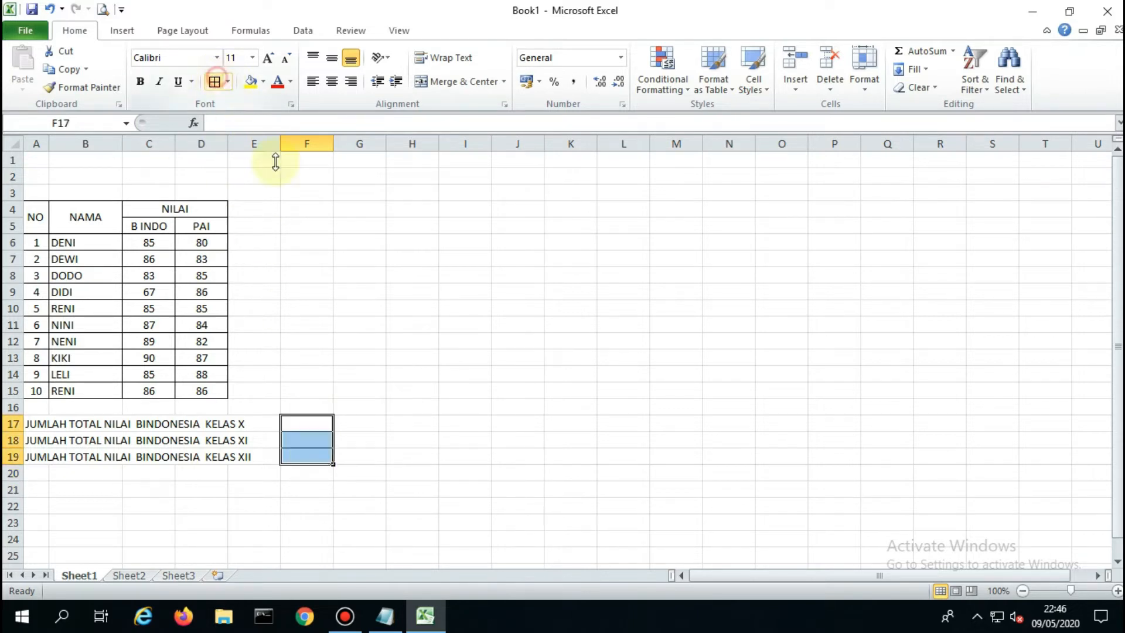
left_click(308, 423)
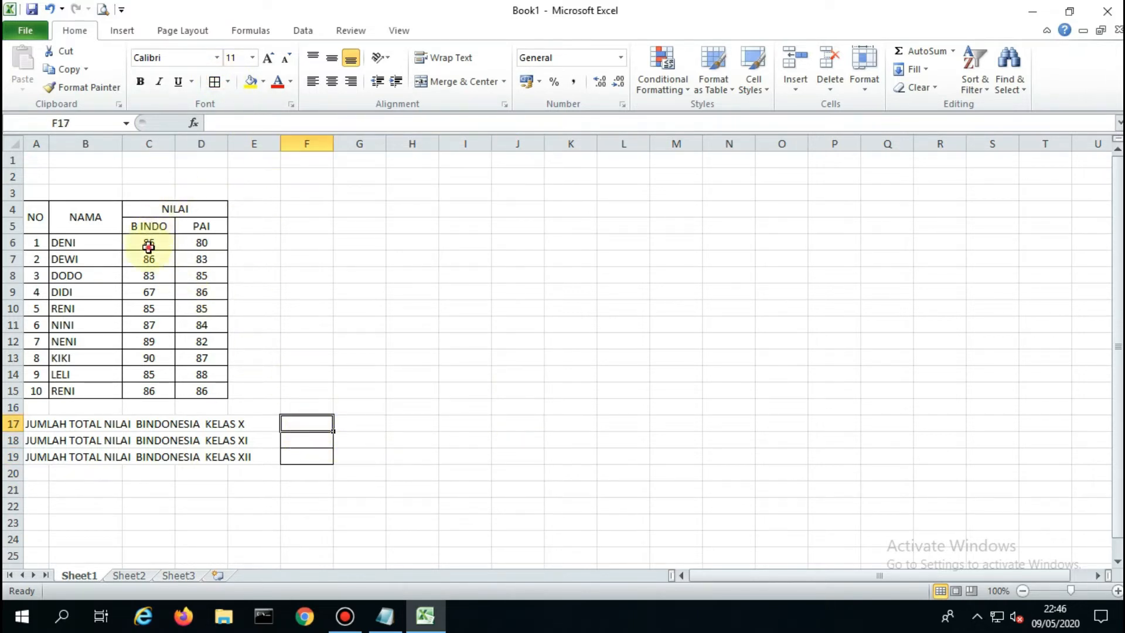
left_click_drag(148, 244, 150, 384)
left_click(470, 369)
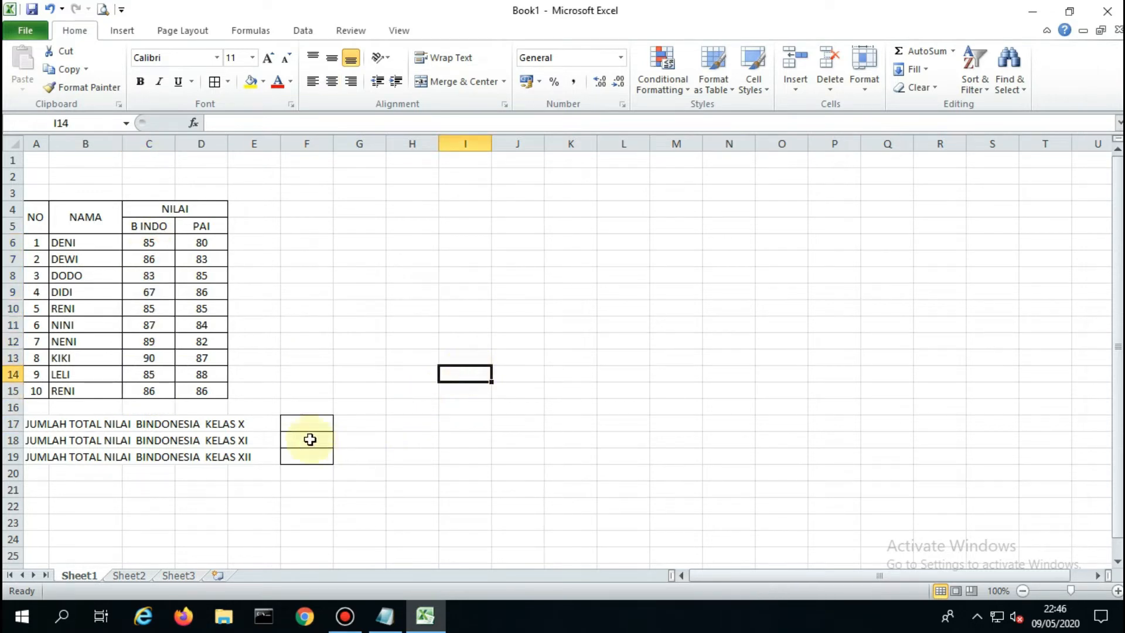
left_click(321, 420)
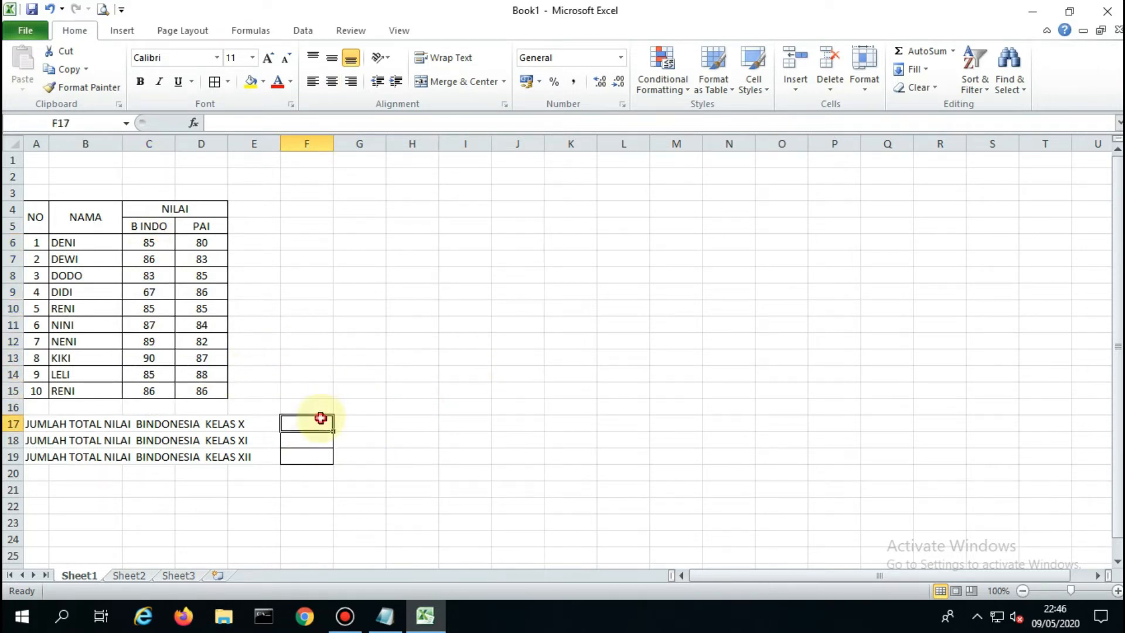
type("=")
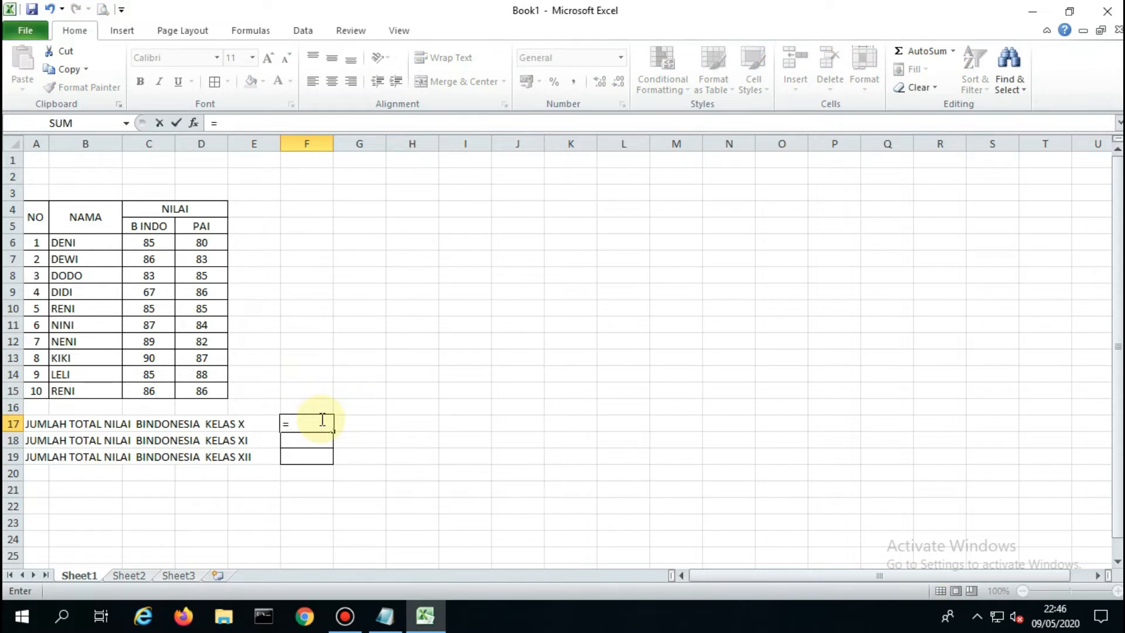
type("SUMIF")
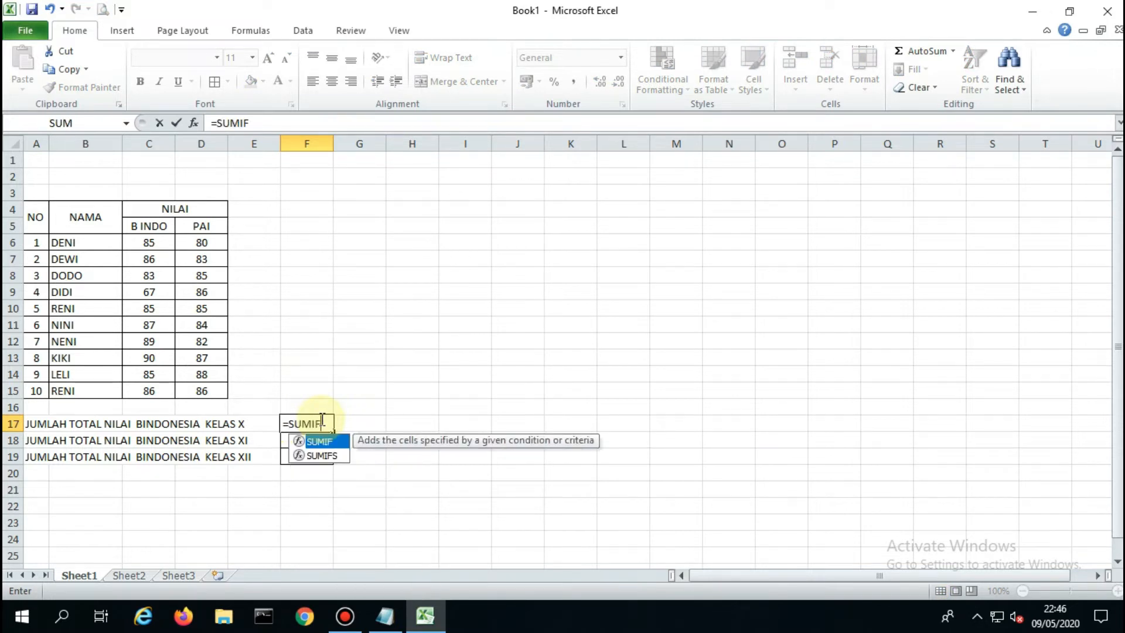
type("(")
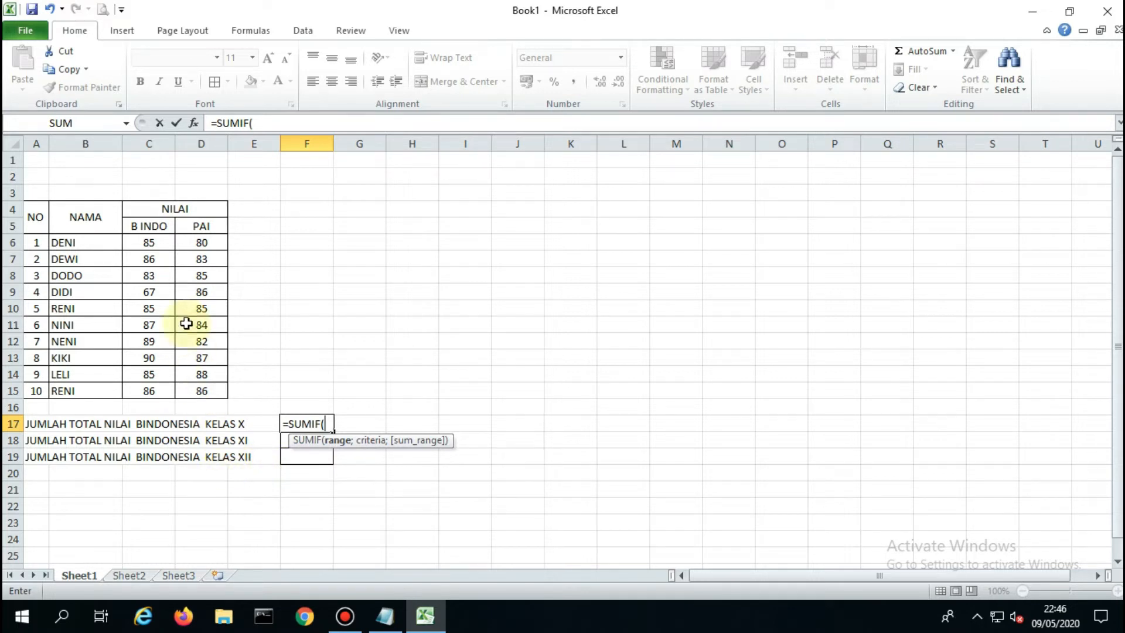
left_click(128, 145)
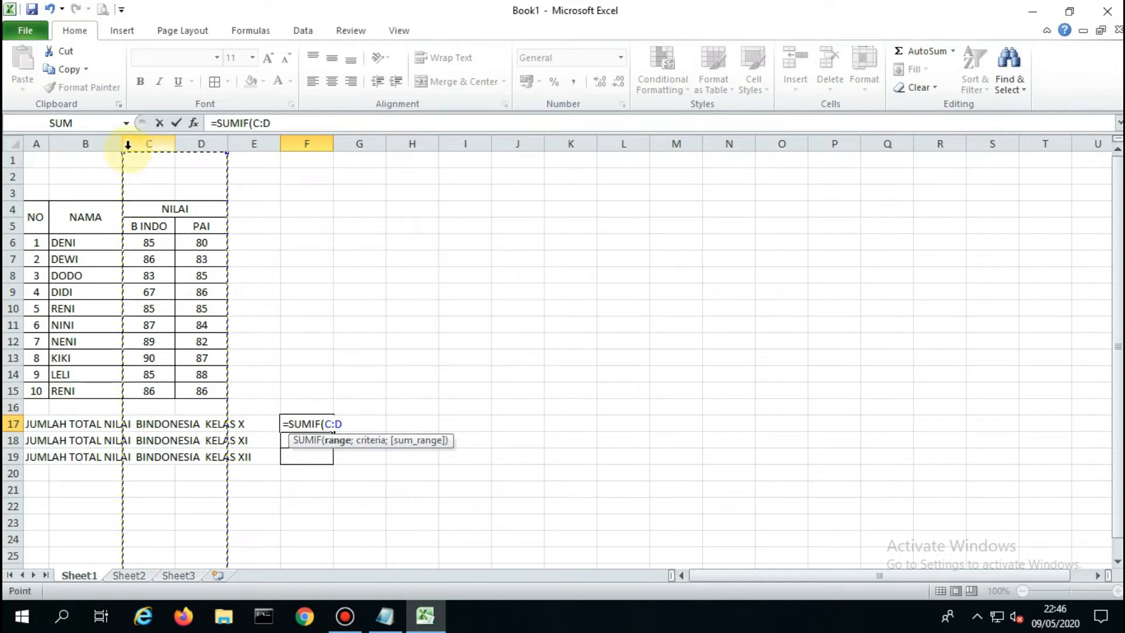
key("BackSpace")
key("BackSpace")
key("BackSpace")
key("BackSpace")
key("BackSpace")
key("BackSpace")
key("BackSpace")
key("BackSpace")
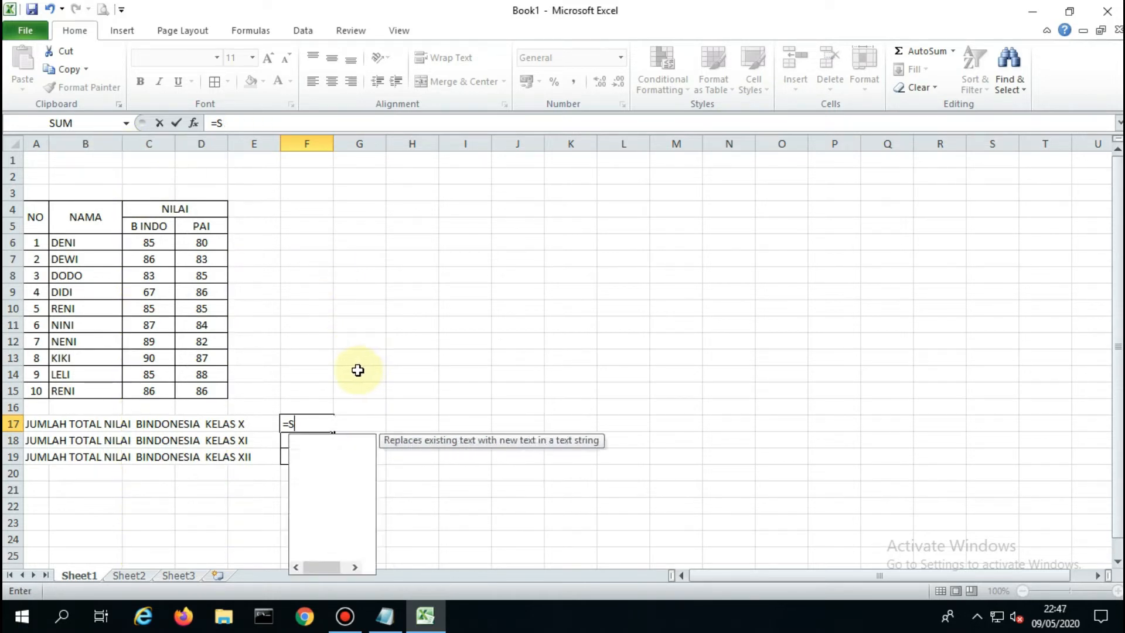
key("Escape")
left_click(411, 404)
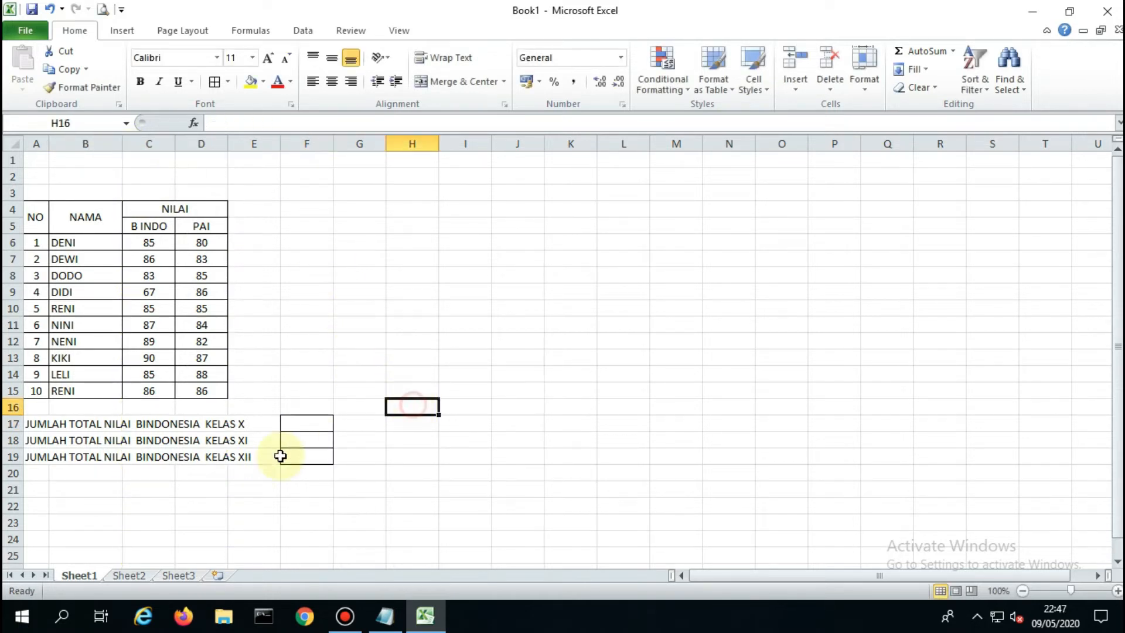
Step: Insert a new column C between the NAMA and B INDO columns
left_click(132, 144)
right_click(132, 144)
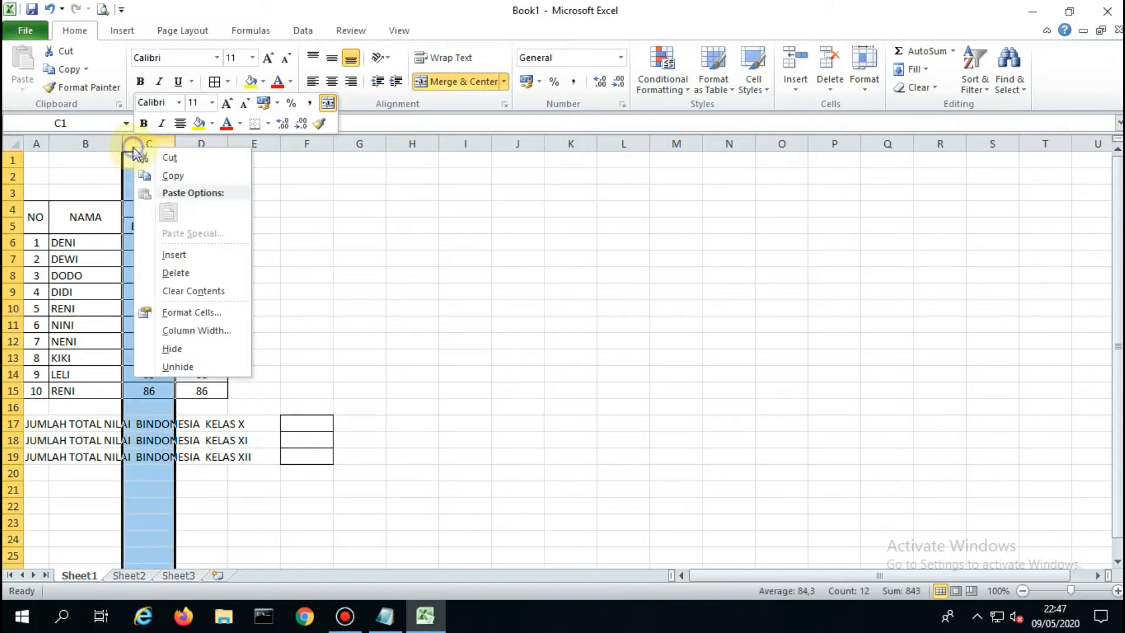
left_click(195, 259)
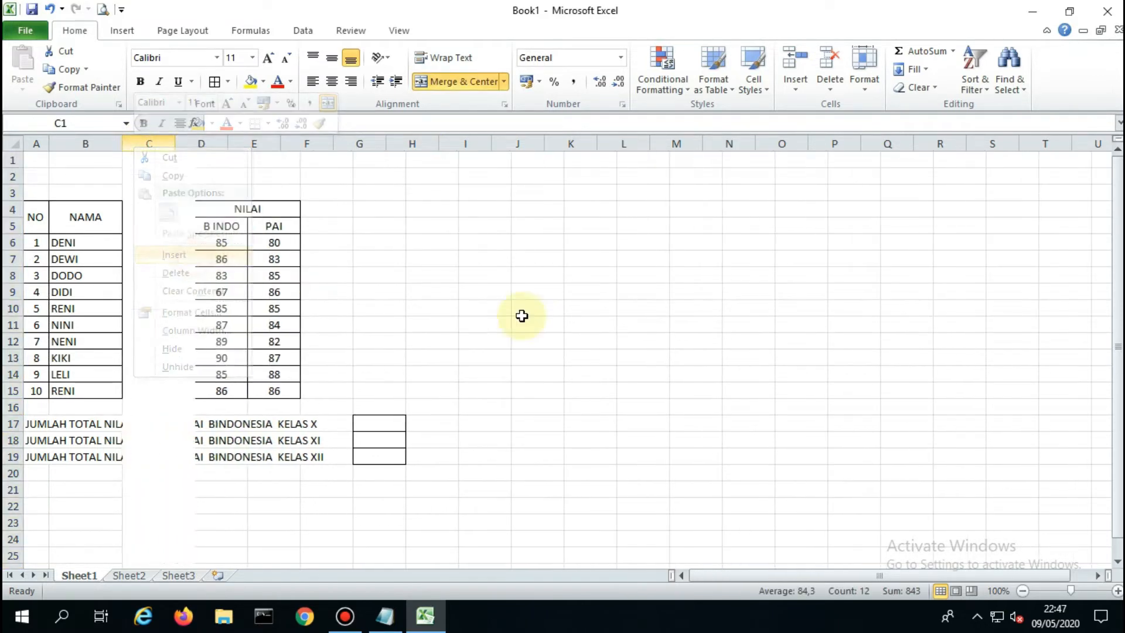
left_click(520, 315)
Step: Enter the header KELAS in C5 and merge and center it across C4:C5
left_click(158, 226)
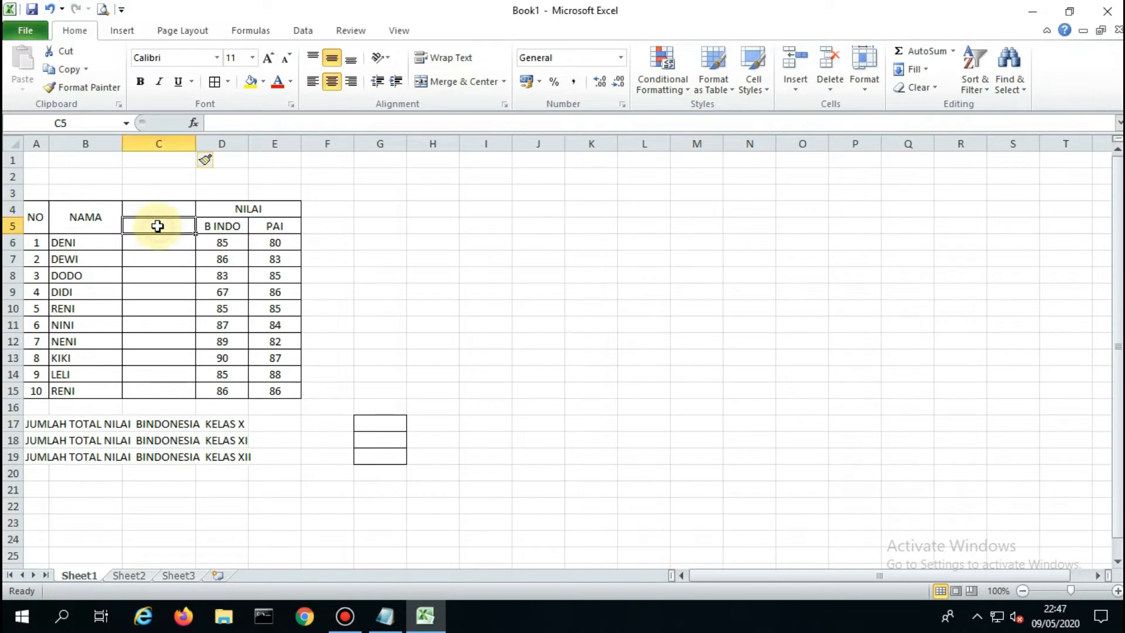
type("KELAS")
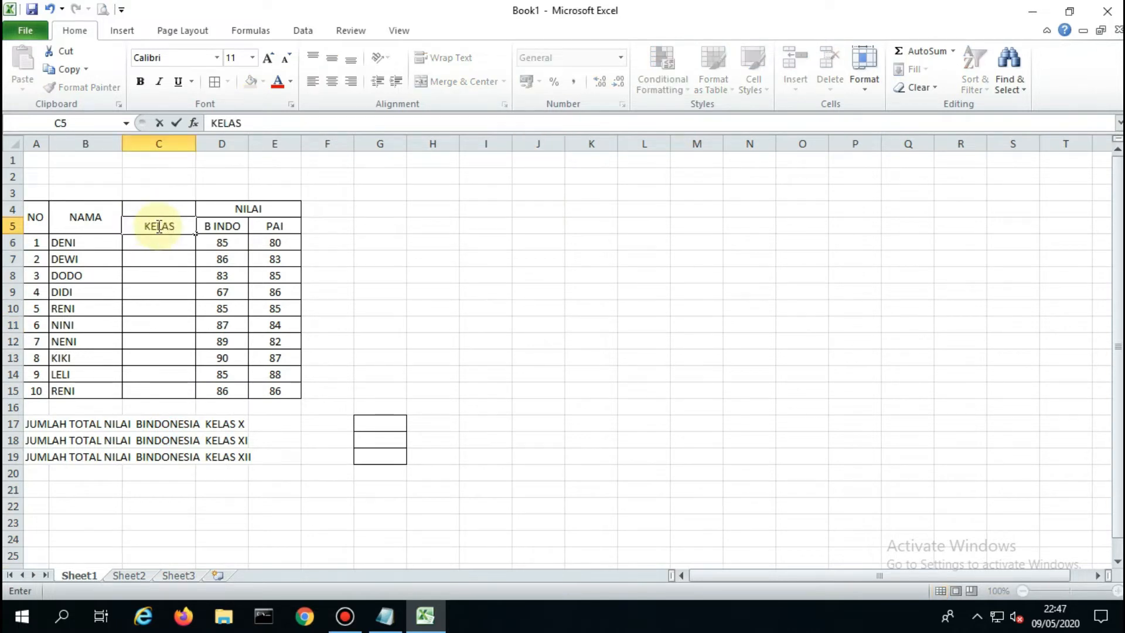
left_click(234, 424)
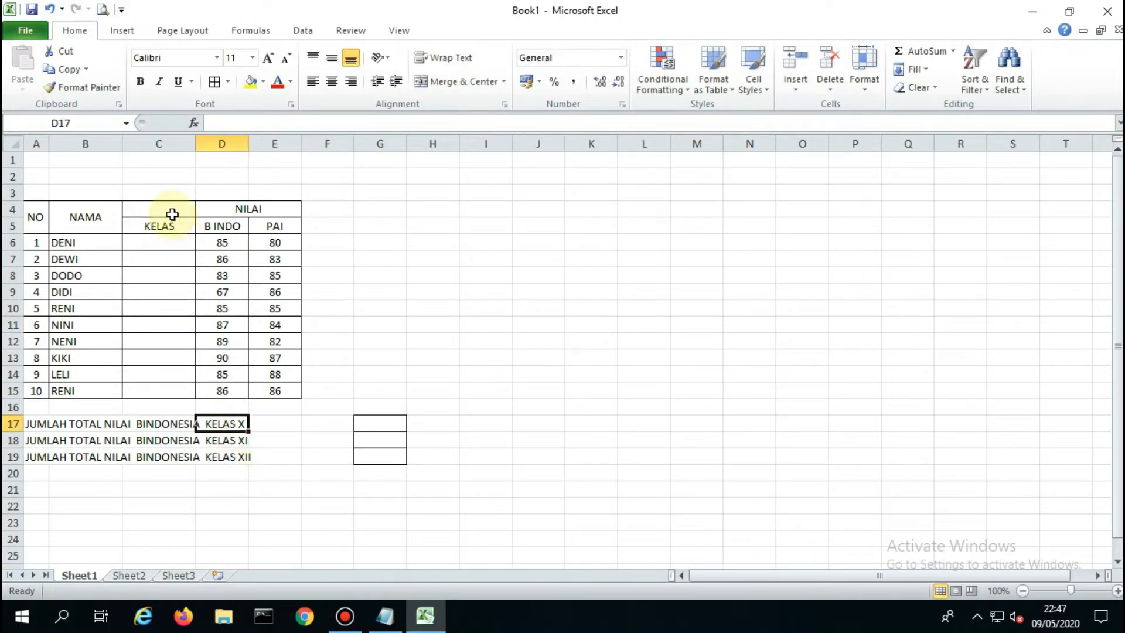
left_click_drag(172, 215, 167, 228)
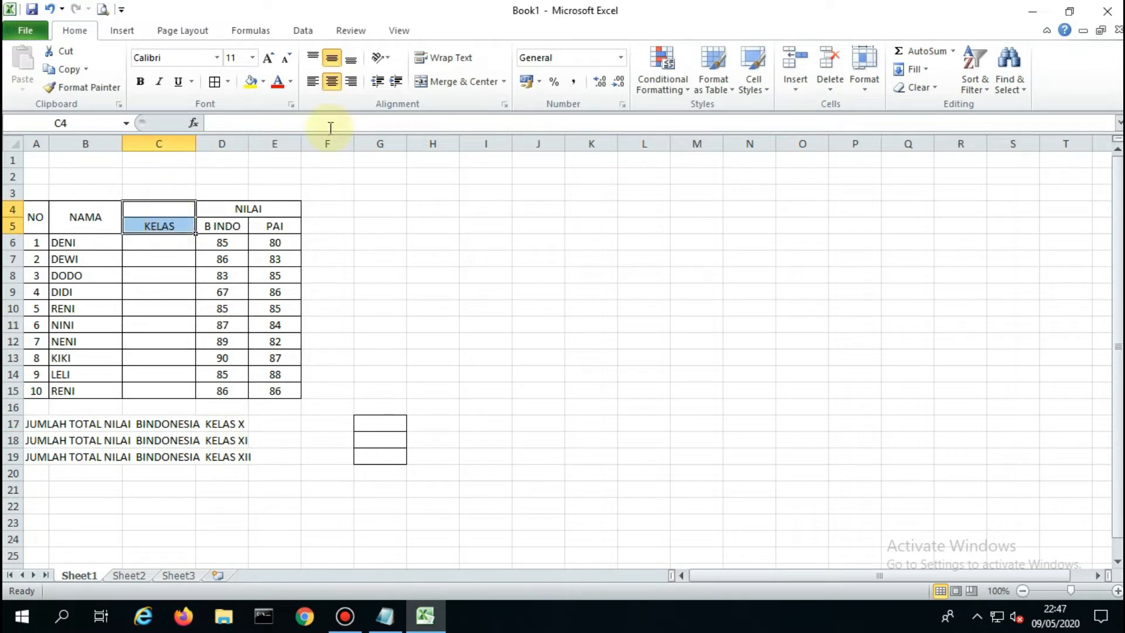
left_click(472, 82)
Step: Fill the KELAS cells C6:C10 with XI, XI, XI, XII and XI
left_click(164, 241)
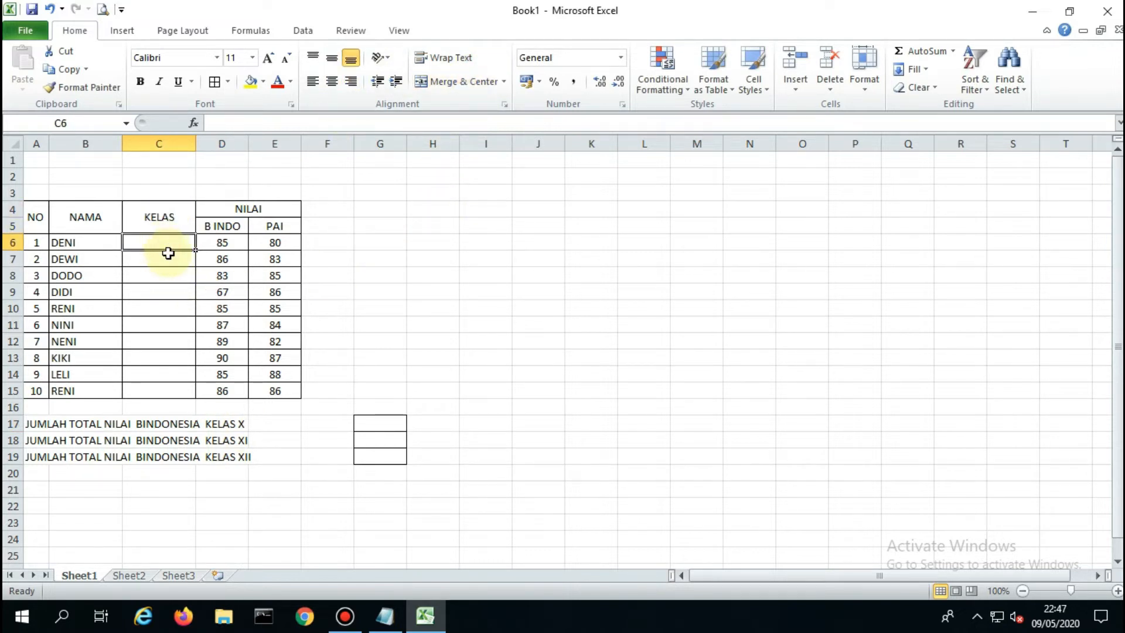
type("XI")
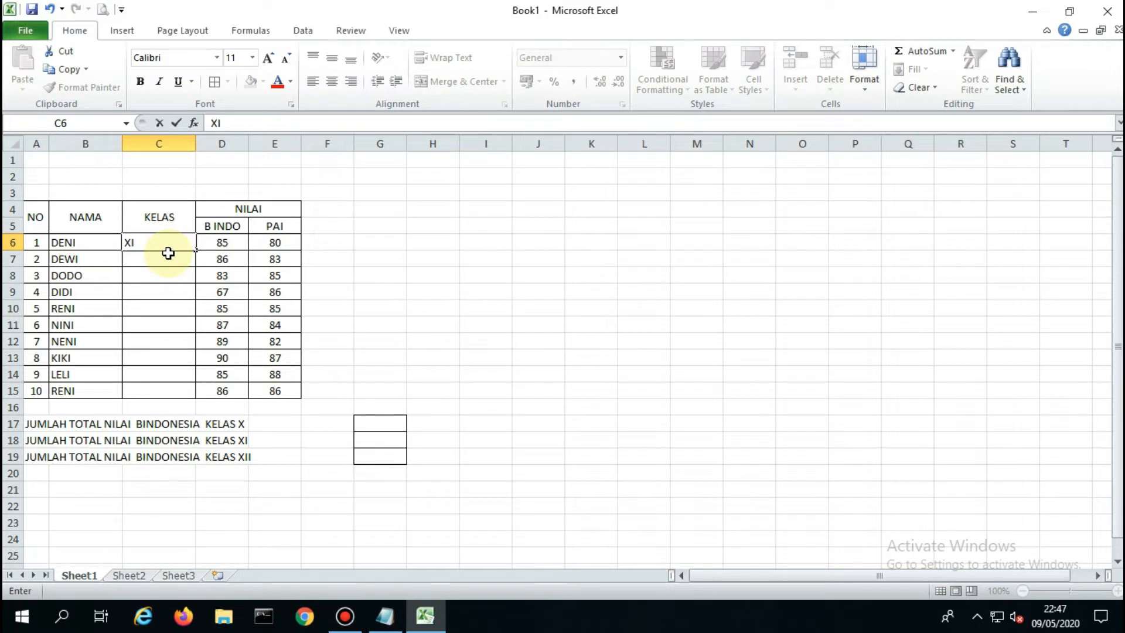
key("Return")
type("XI")
key("Return")
type("XI")
key("Return")
type("XI")
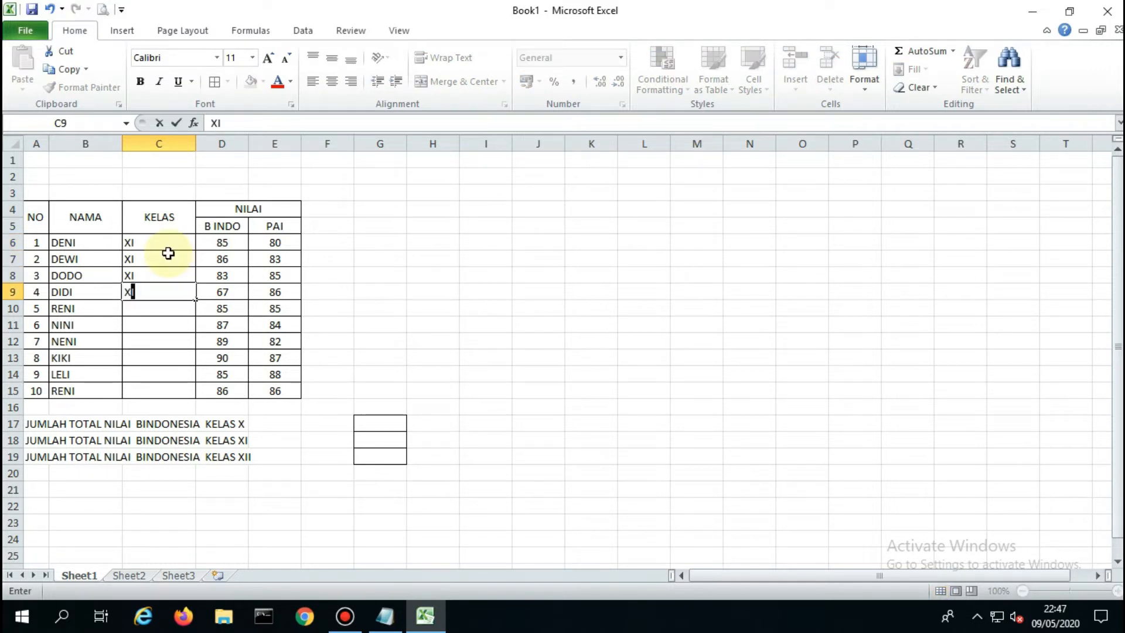
type("I")
key("Return")
type("XI")
key("Return")
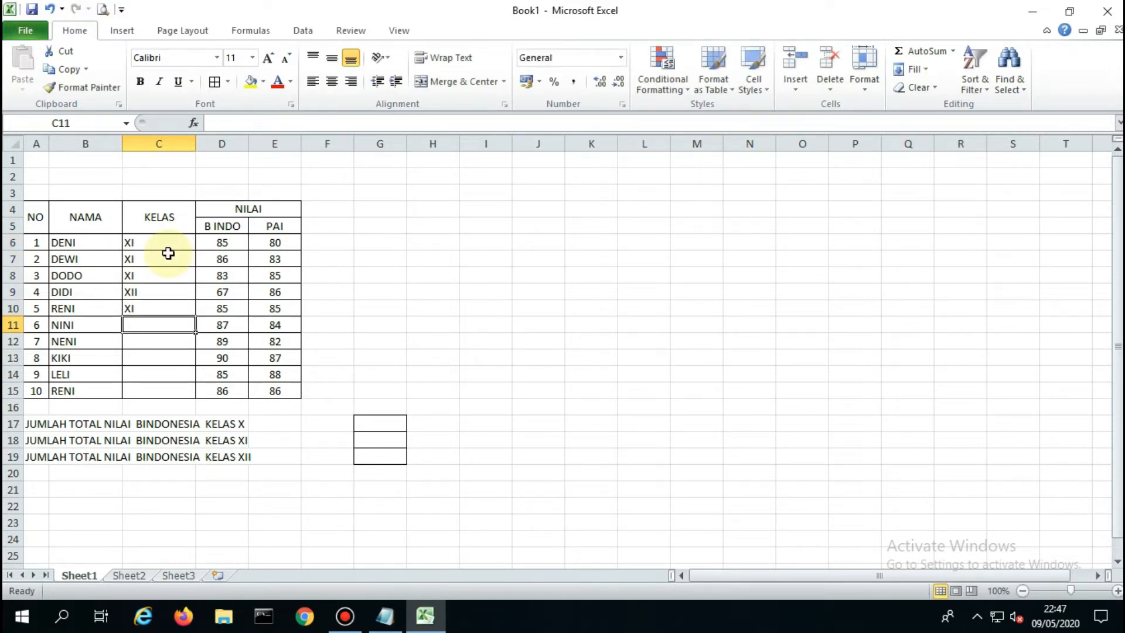
Step: Fill the remaining KELAS cells C11:C15 with XI, X, XII, XII and X
type("XI")
key("Return")
type("X")
key("Return")
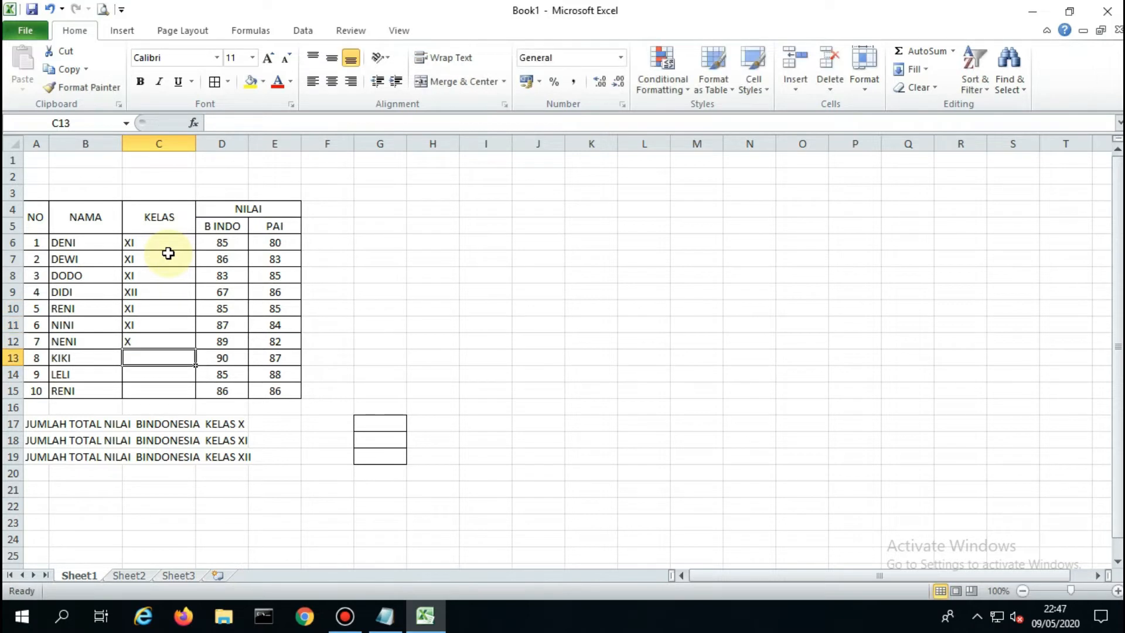
type("XII")
key("Return")
type("X")
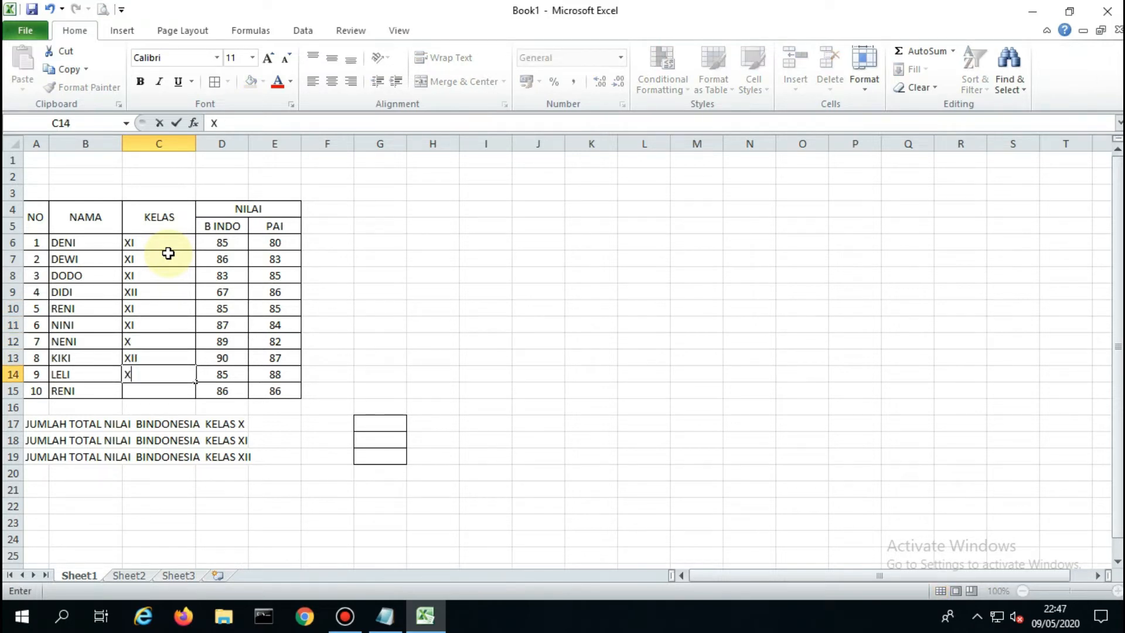
type("II")
key("Return")
type("X")
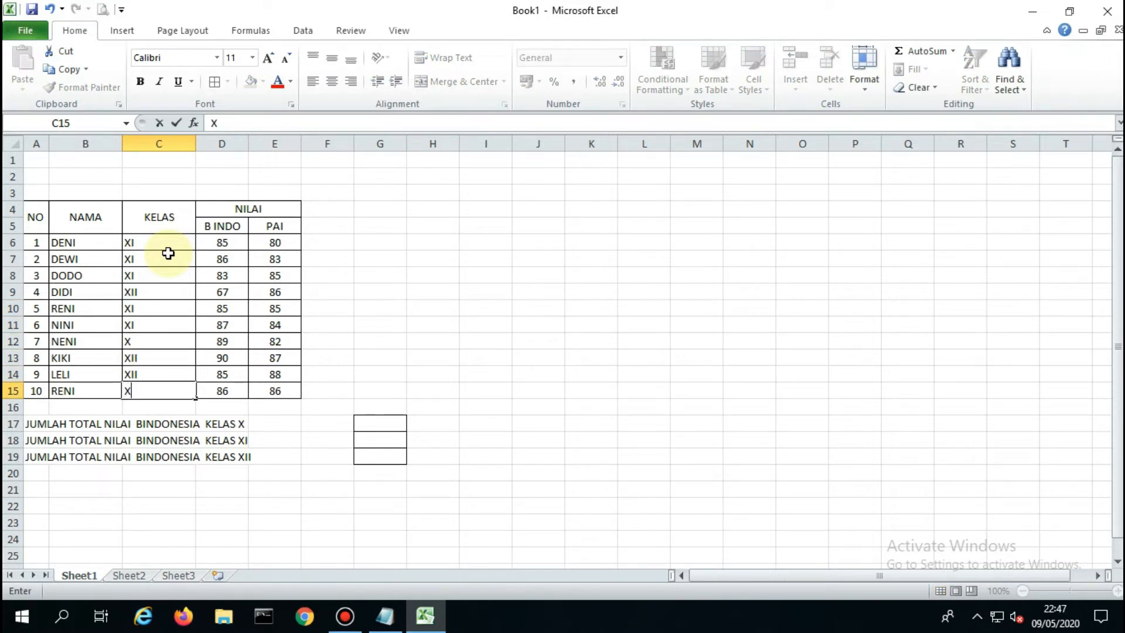
left_click(452, 389)
Step: Center the class entries in C6:C15 and narrow column C
left_click_drag(189, 235, 159, 384)
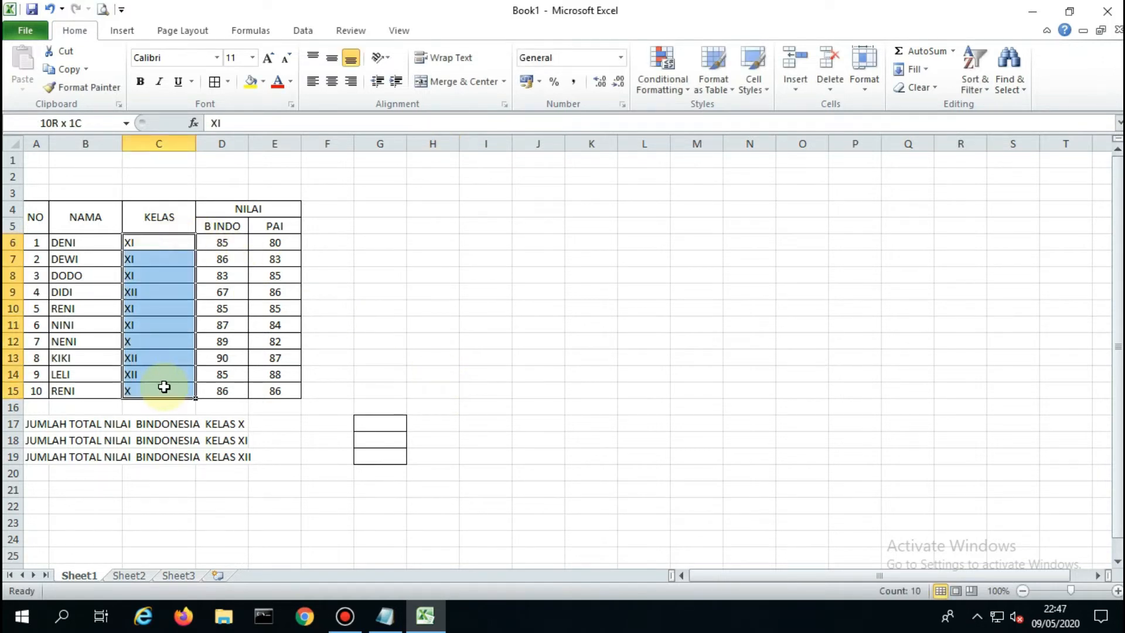
left_click(332, 82)
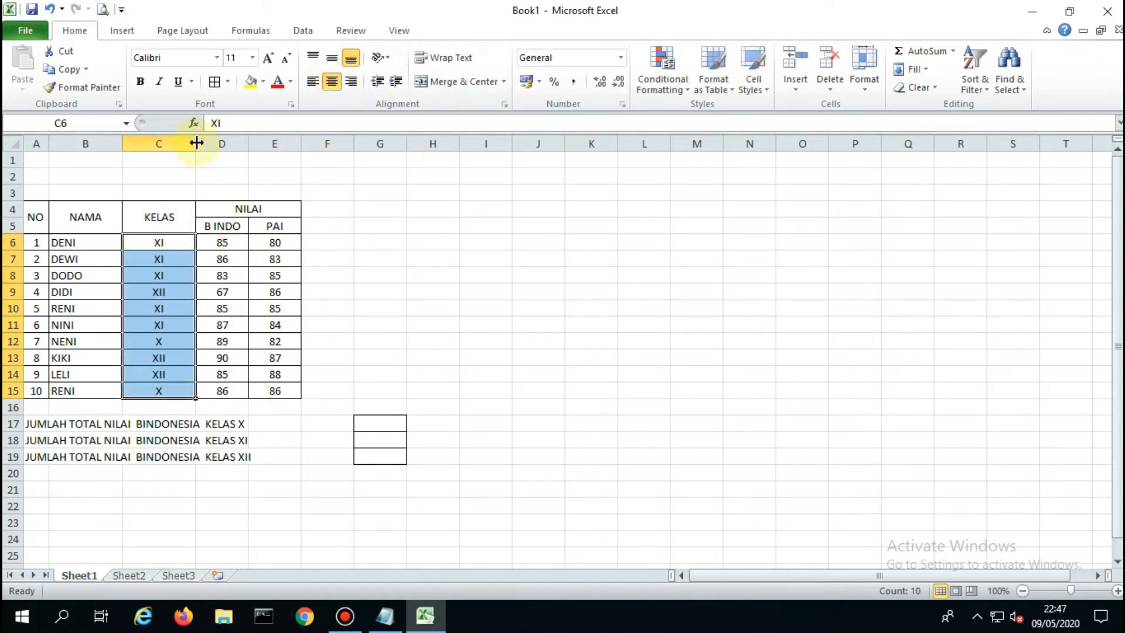
left_click_drag(195, 143, 168, 143)
left_click(383, 275)
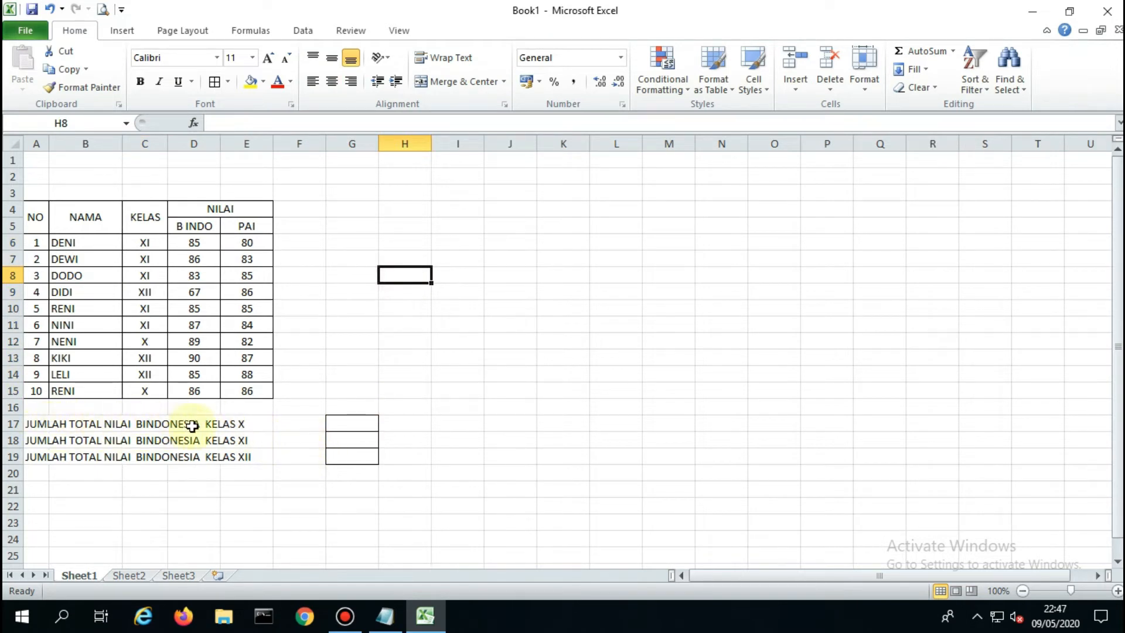
Step: Enter the formula =SUMIF(C6:C15;"X";D6:D15) in G17 to total the B INDO scores of class X
left_click(358, 420)
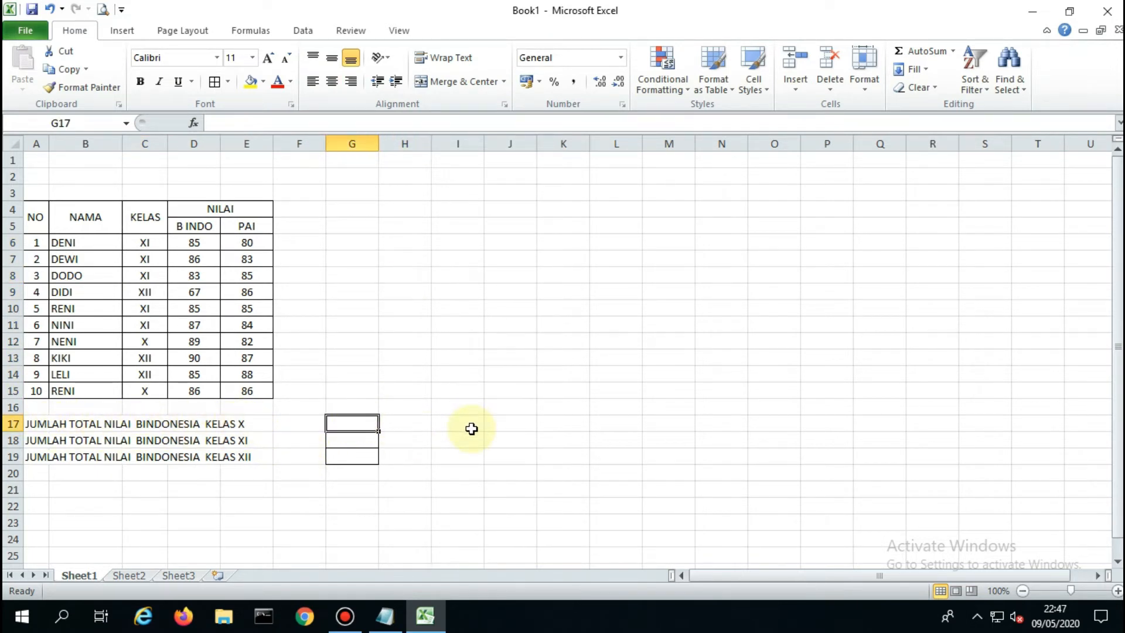
type("=SUM")
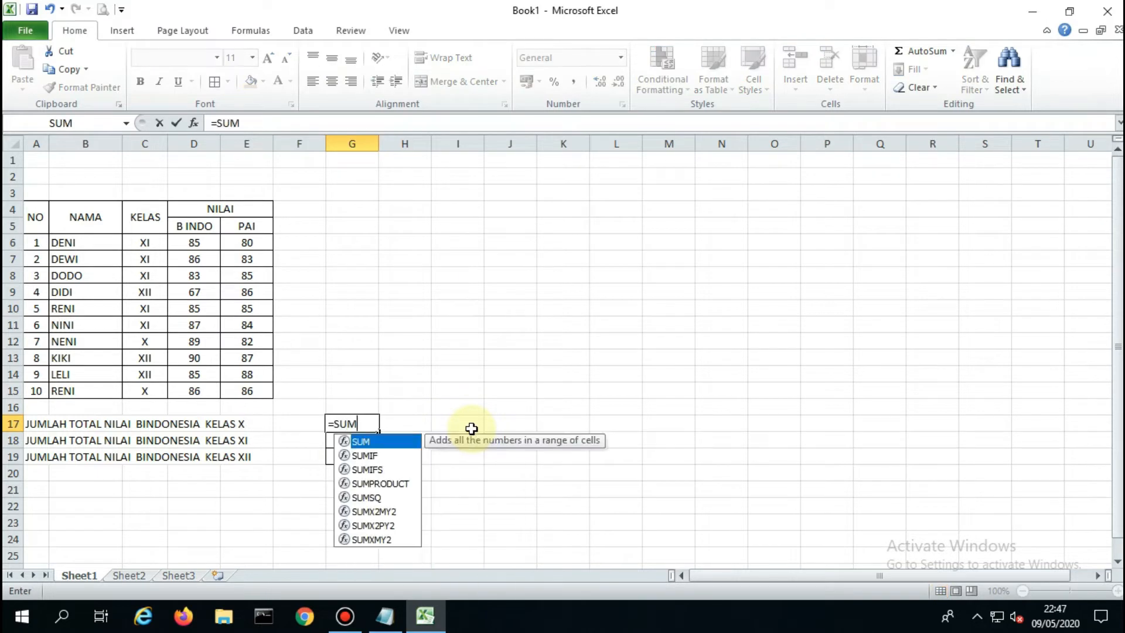
type("IF(")
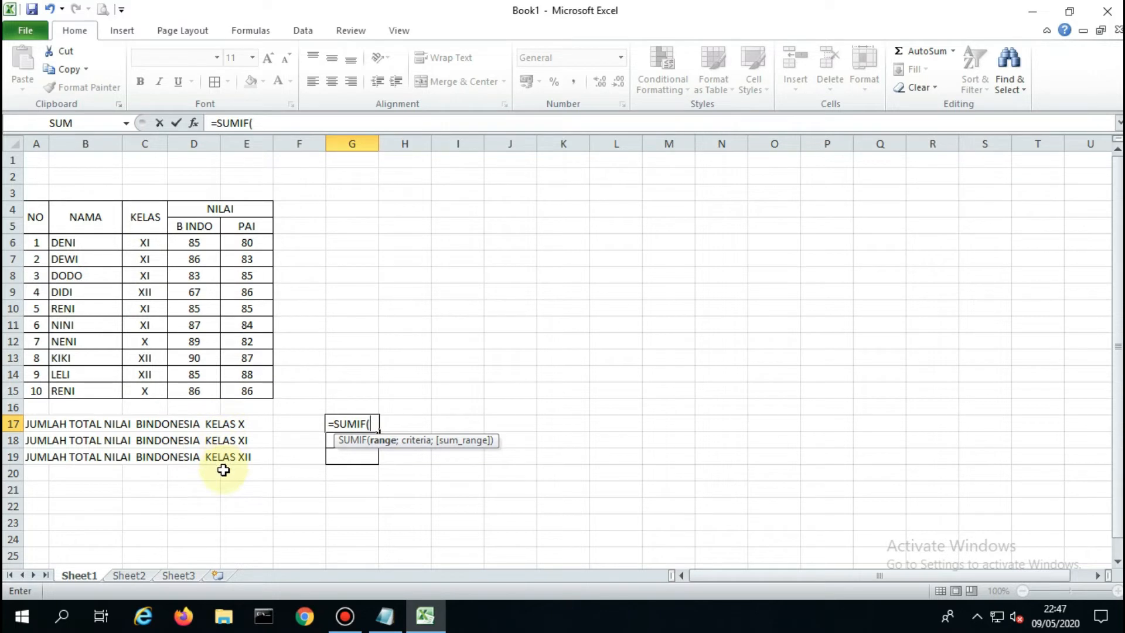
left_click_drag(143, 242, 143, 390)
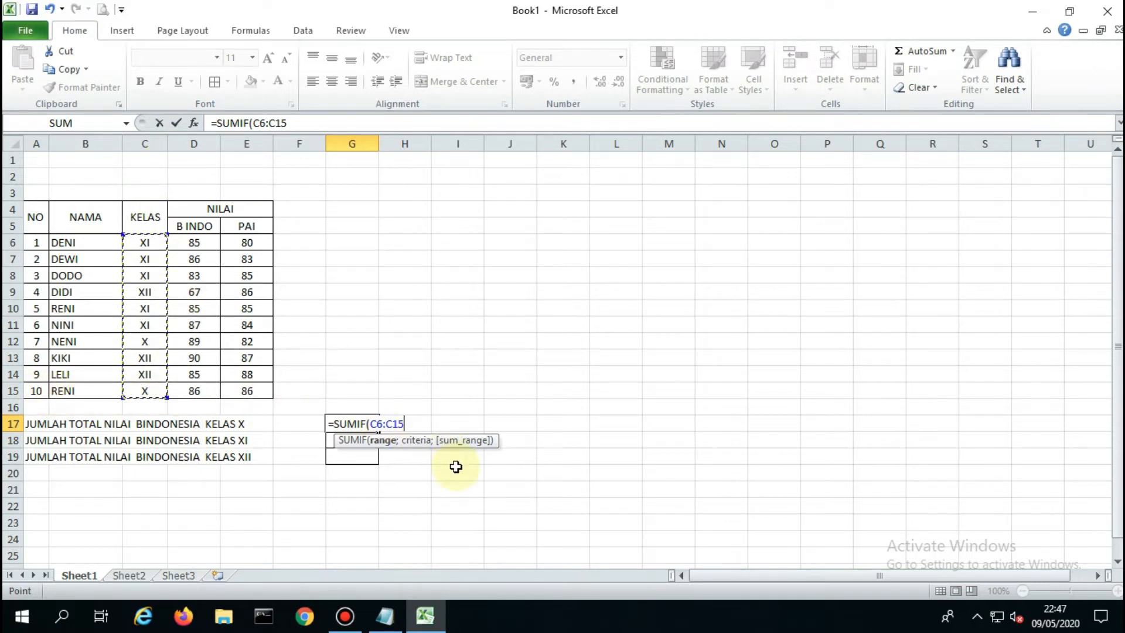
type(";")
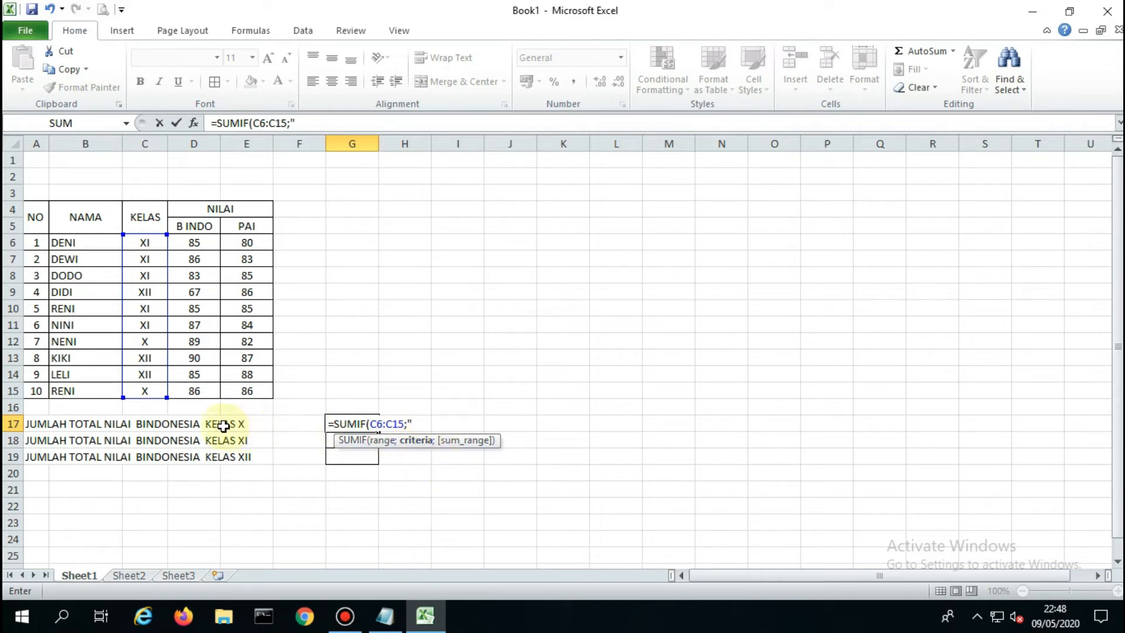
type("X")
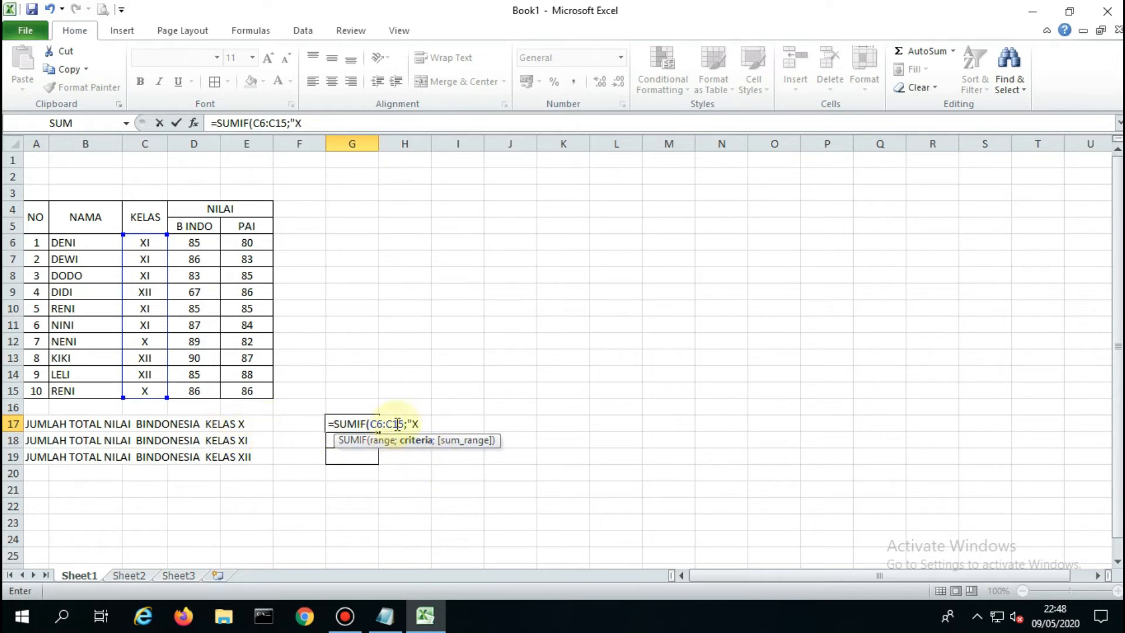
type("\"")
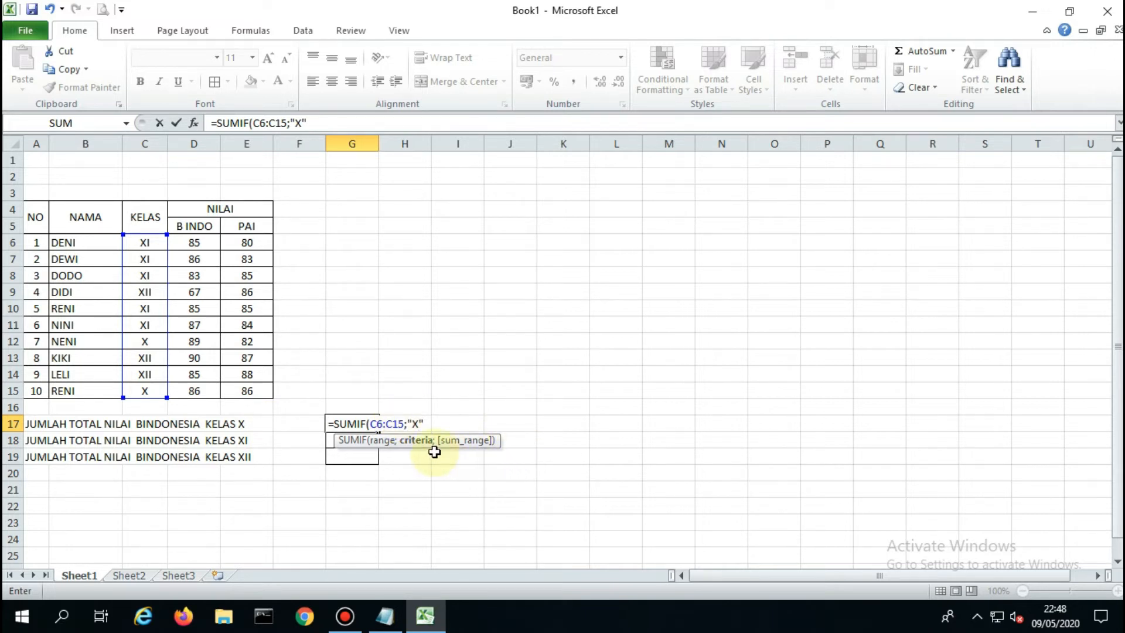
type(";")
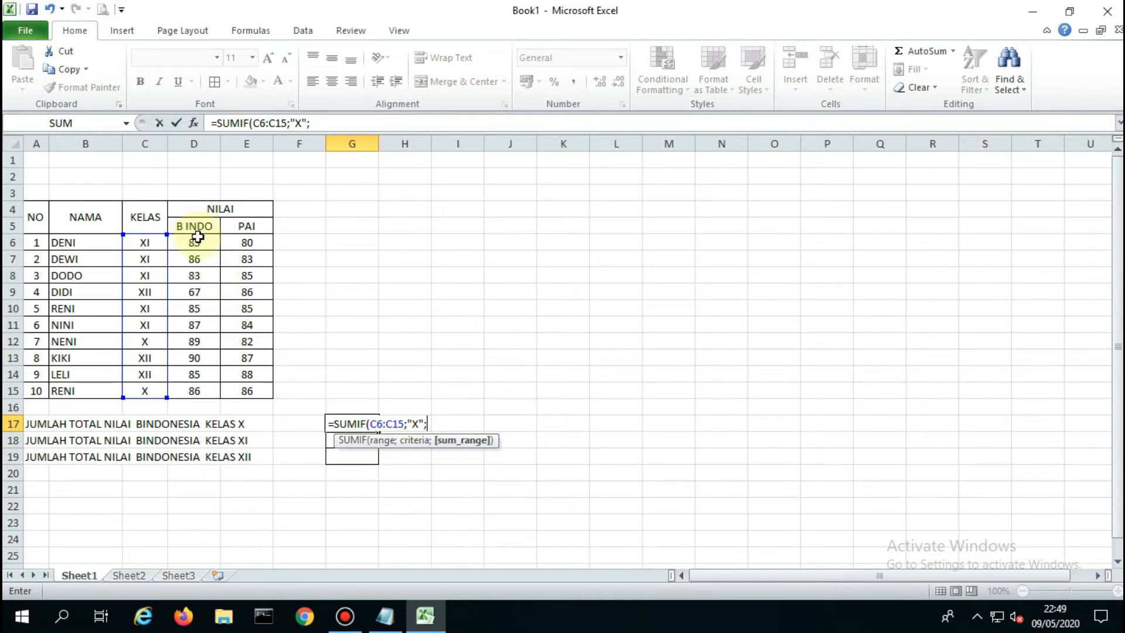
left_click_drag(196, 241, 194, 395)
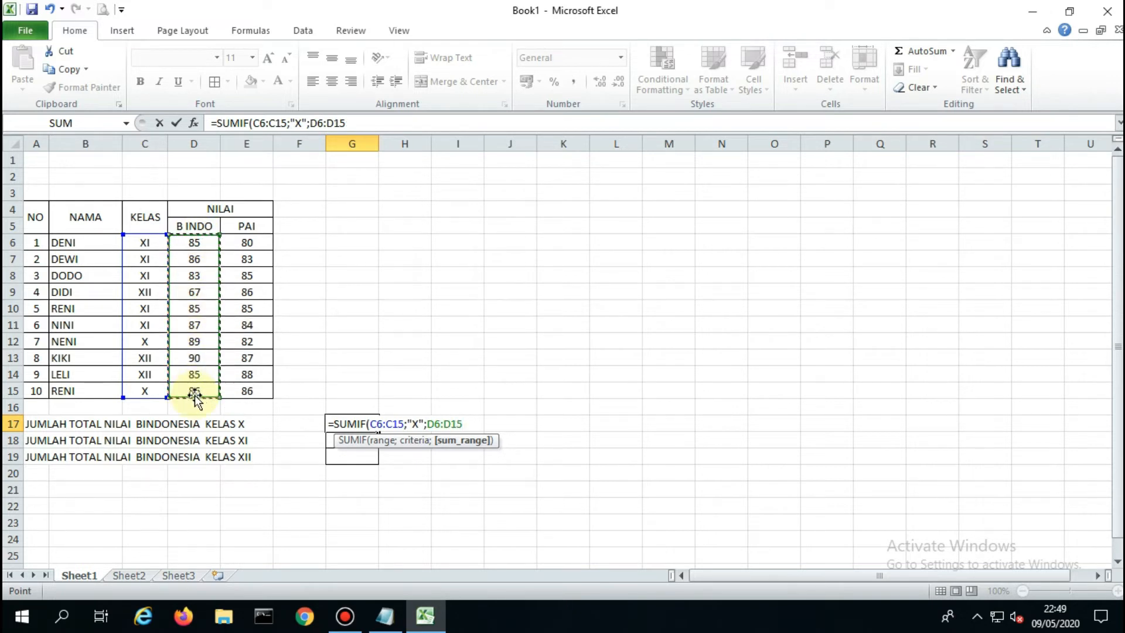
type(")")
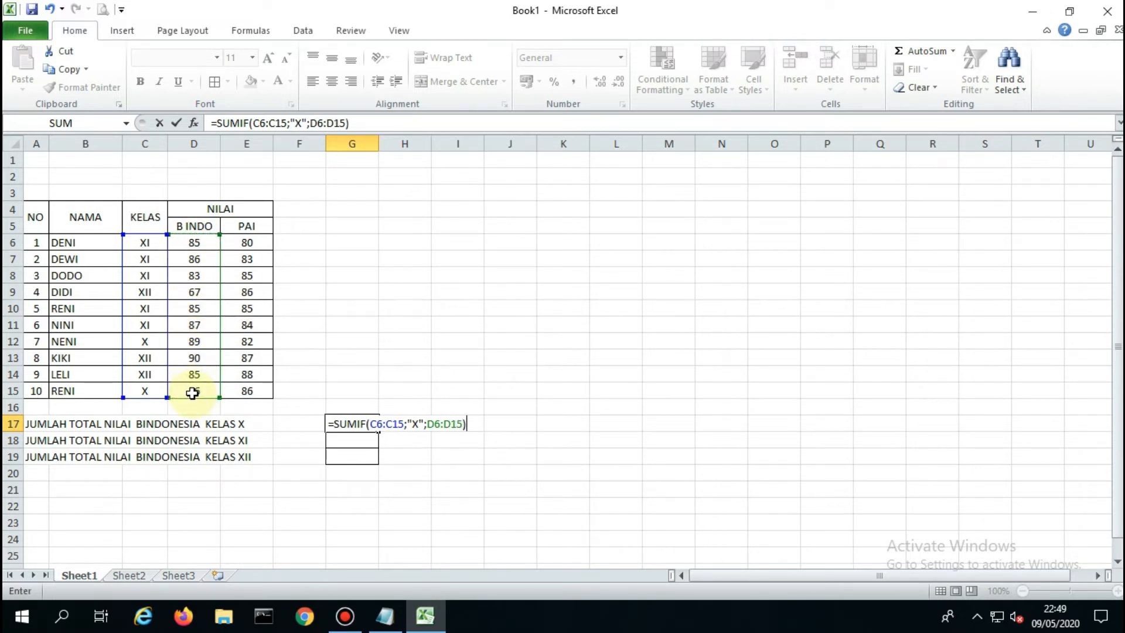
key("Return")
left_click(457, 455)
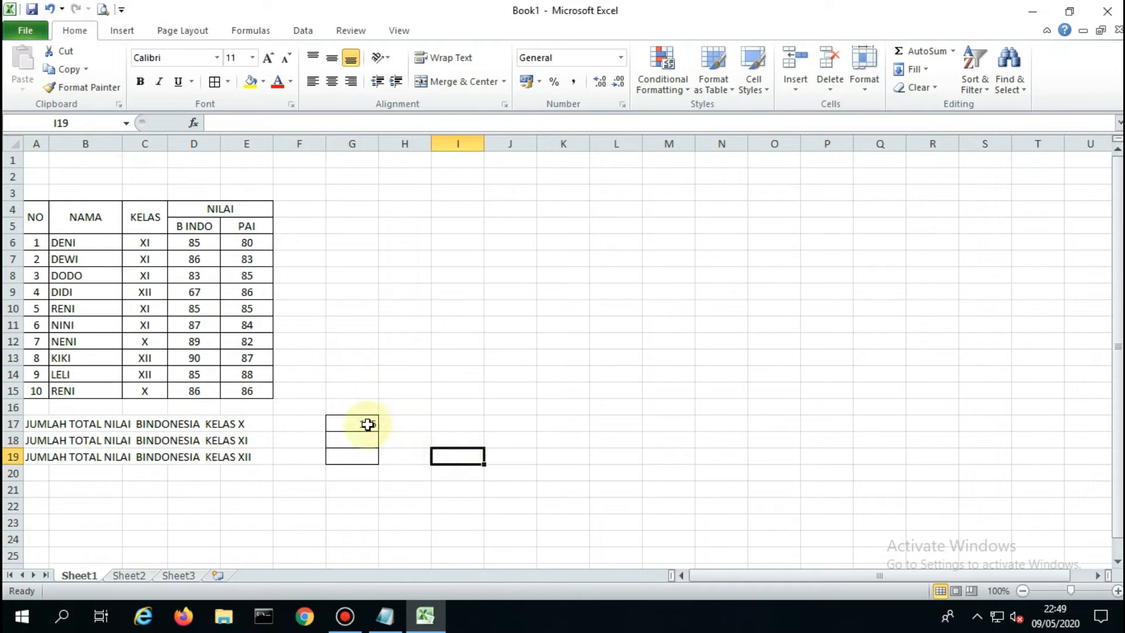
Step: Center the contents of the result cells G17:G19 horizontally
left_click(367, 424)
left_click_drag(433, 443, 359, 454)
left_click(359, 423)
left_click(331, 82)
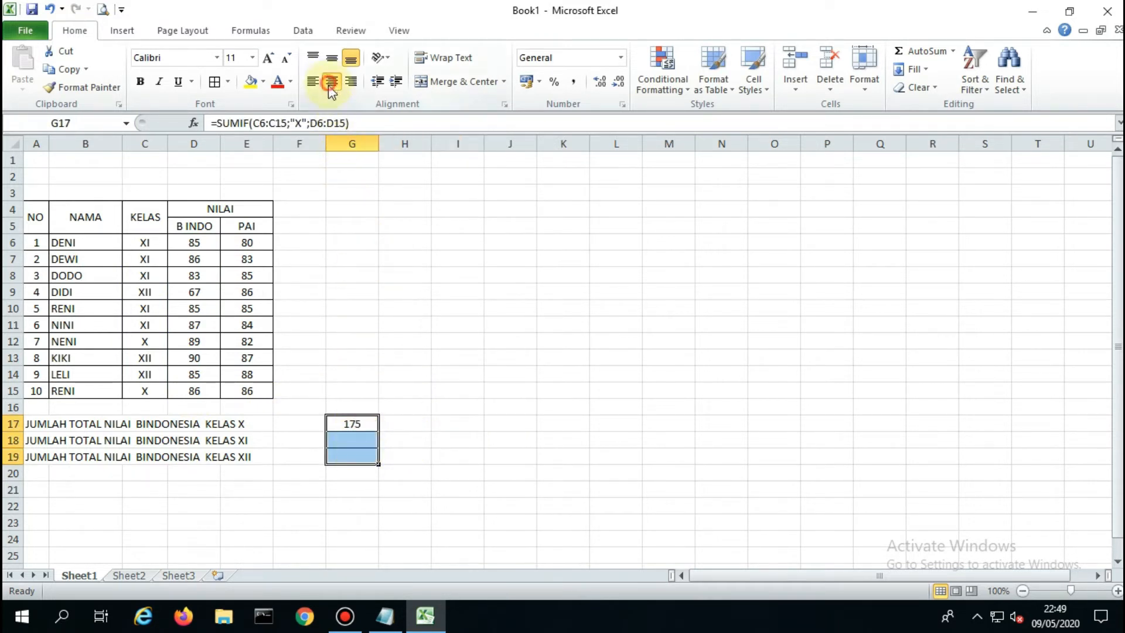
left_click(445, 373)
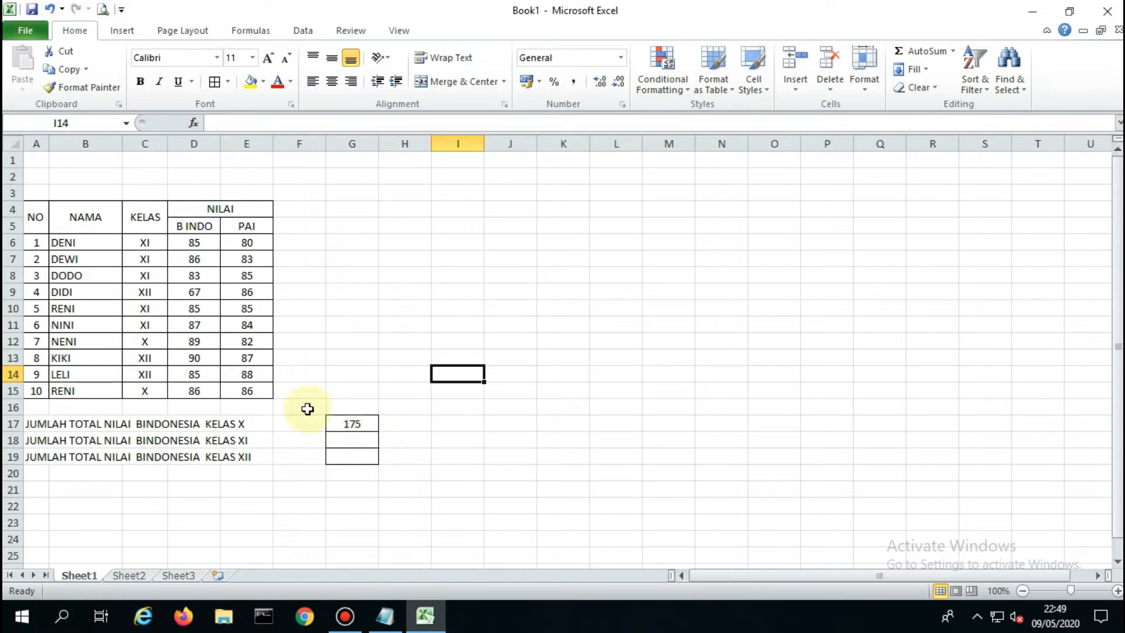
Step: Check the class X rows in the KELAS column and their B INDO scores against the total in G17
left_click(151, 342)
left_click(152, 389)
left_click(151, 342)
left_click(154, 389)
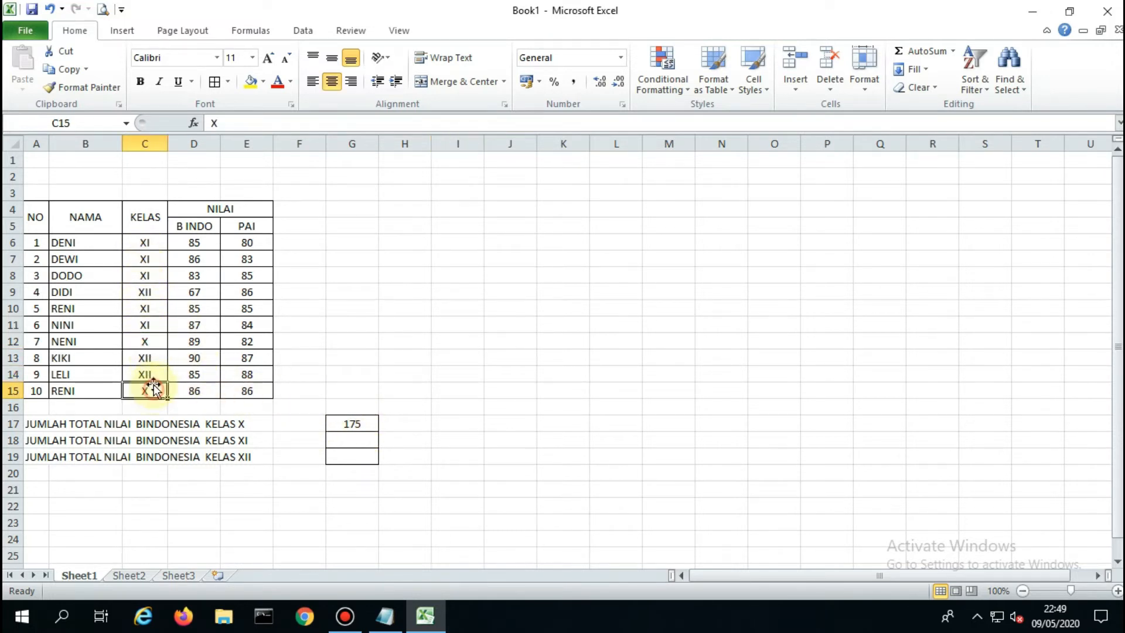
left_click(151, 342)
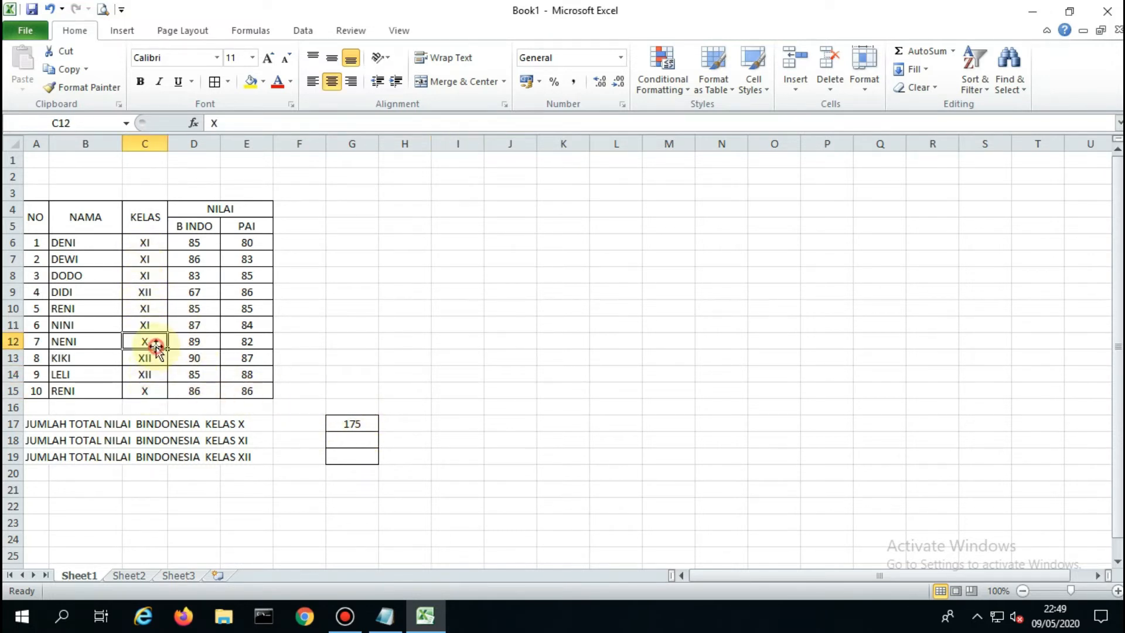
left_click(199, 341)
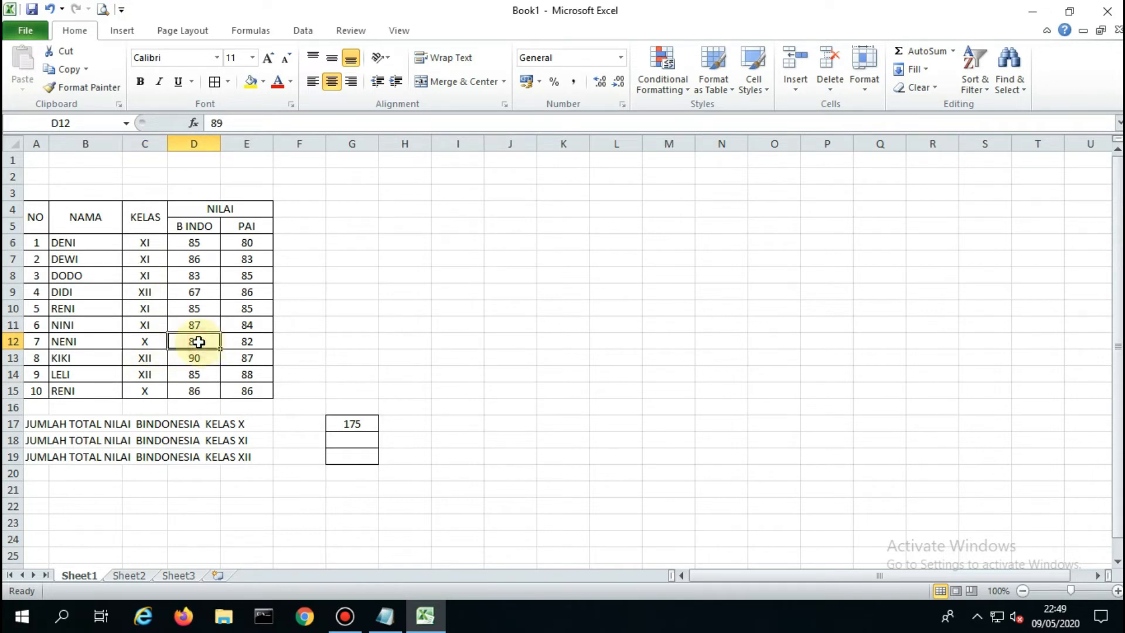
left_click(194, 390)
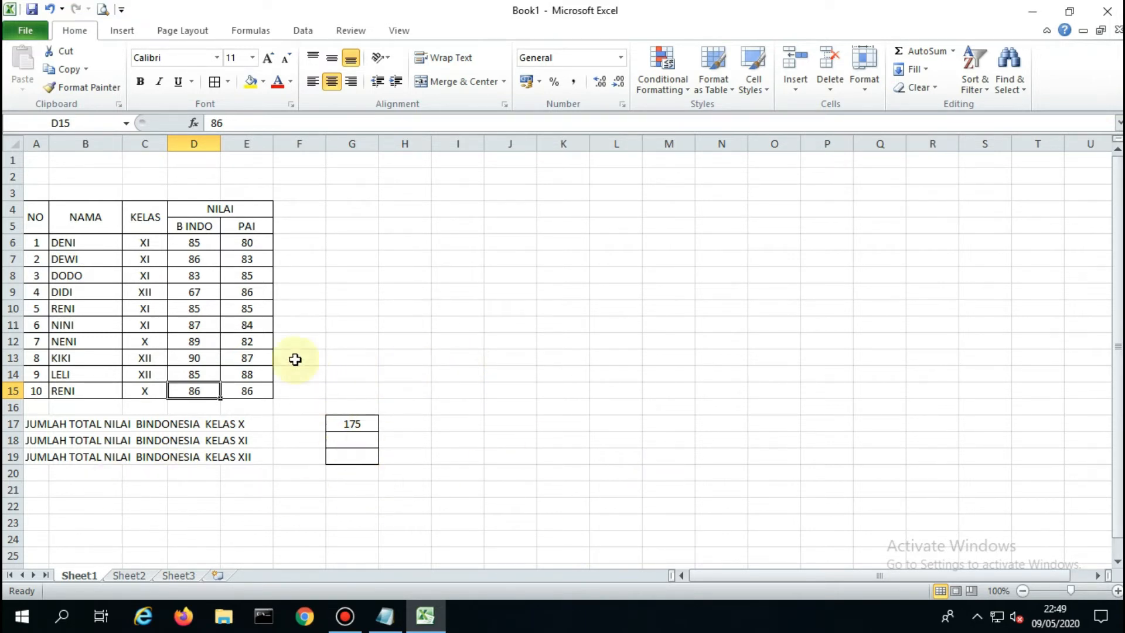
left_click(202, 358)
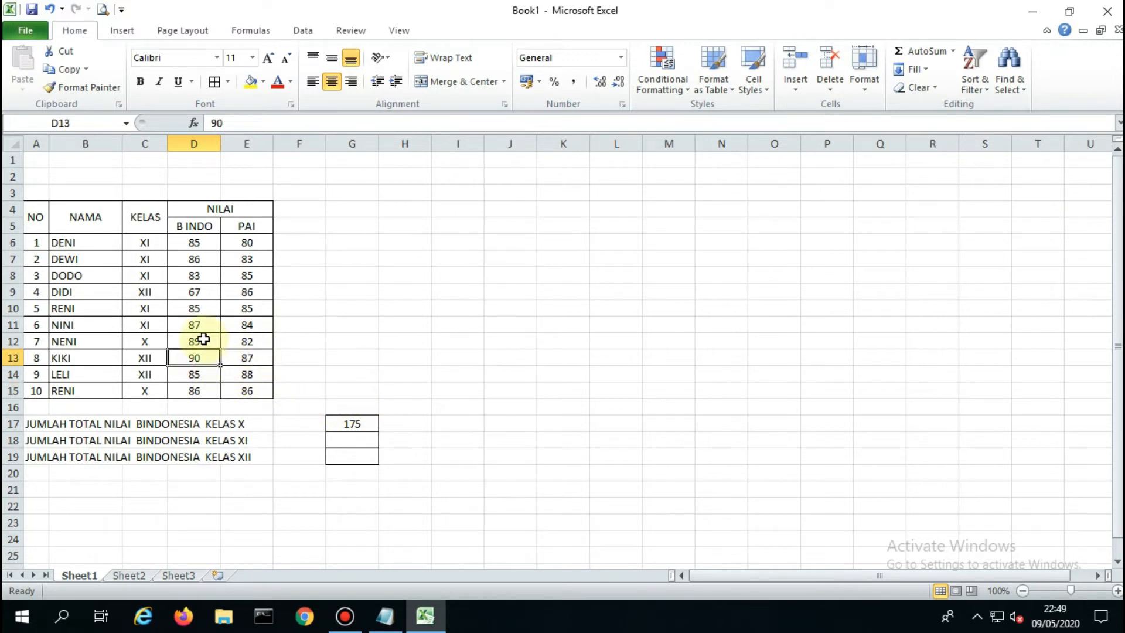
left_click(202, 337)
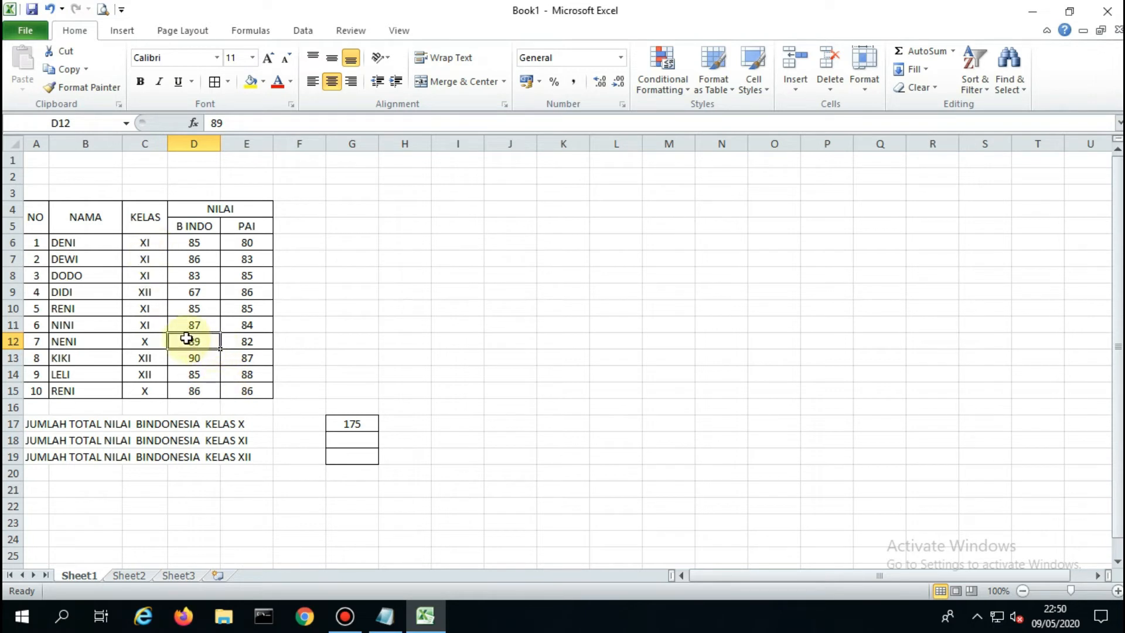
Step: Select the two class X scores D12 and D15 together to compare their sum with G17
left_click(194, 390, "ctrl")
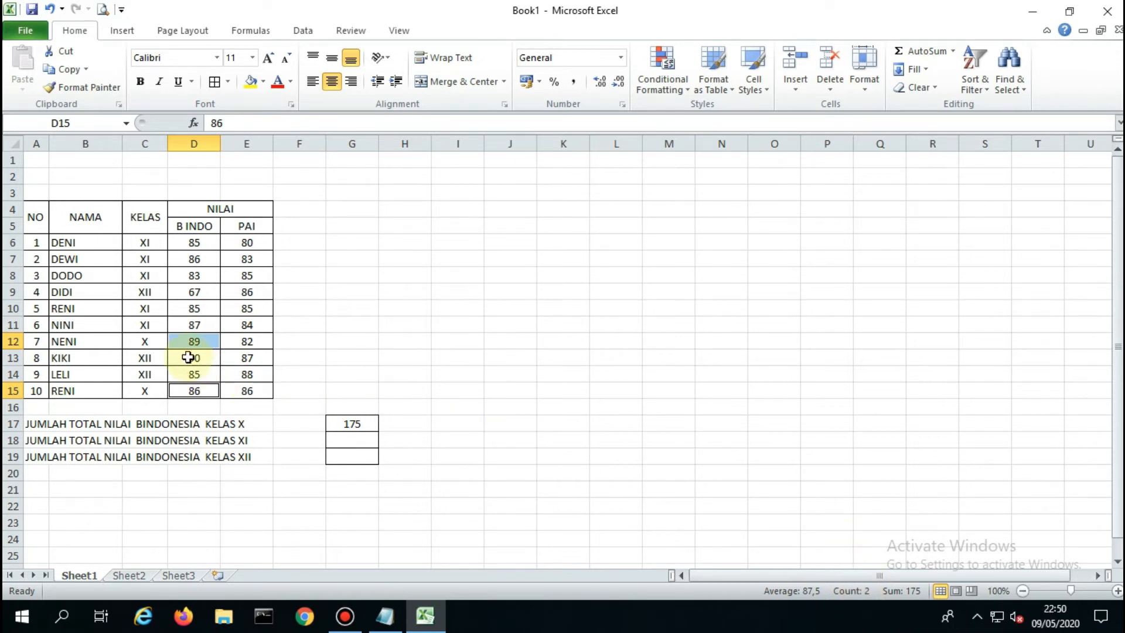
left_click(586, 463)
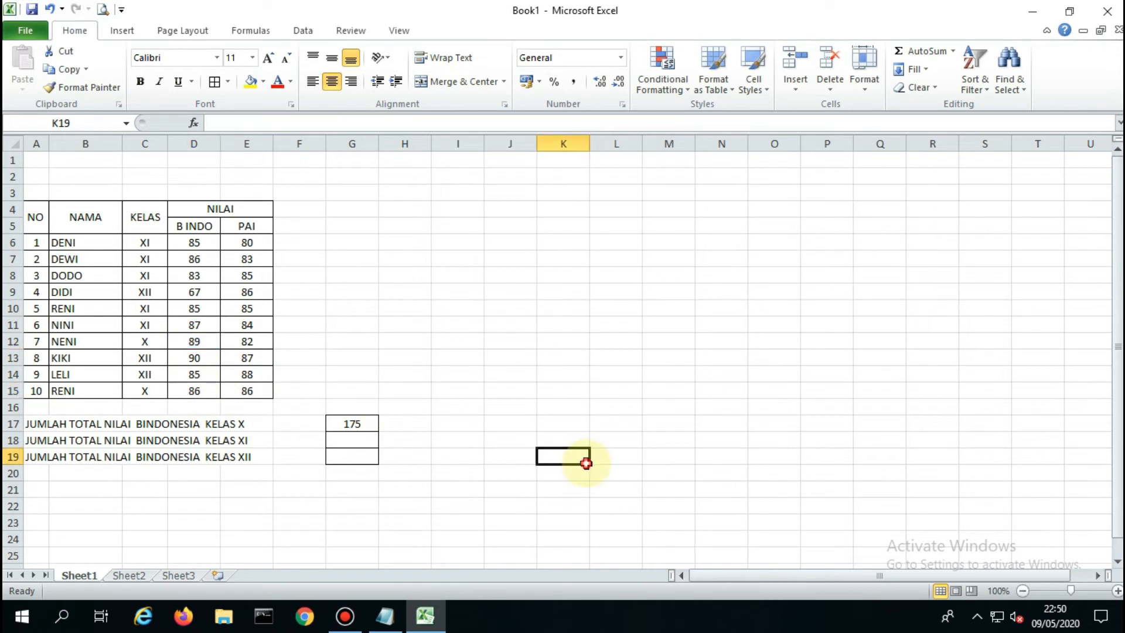
Step: Copy the SUMIF formula text from G17 unchanged into G18 and G19
left_click(359, 424)
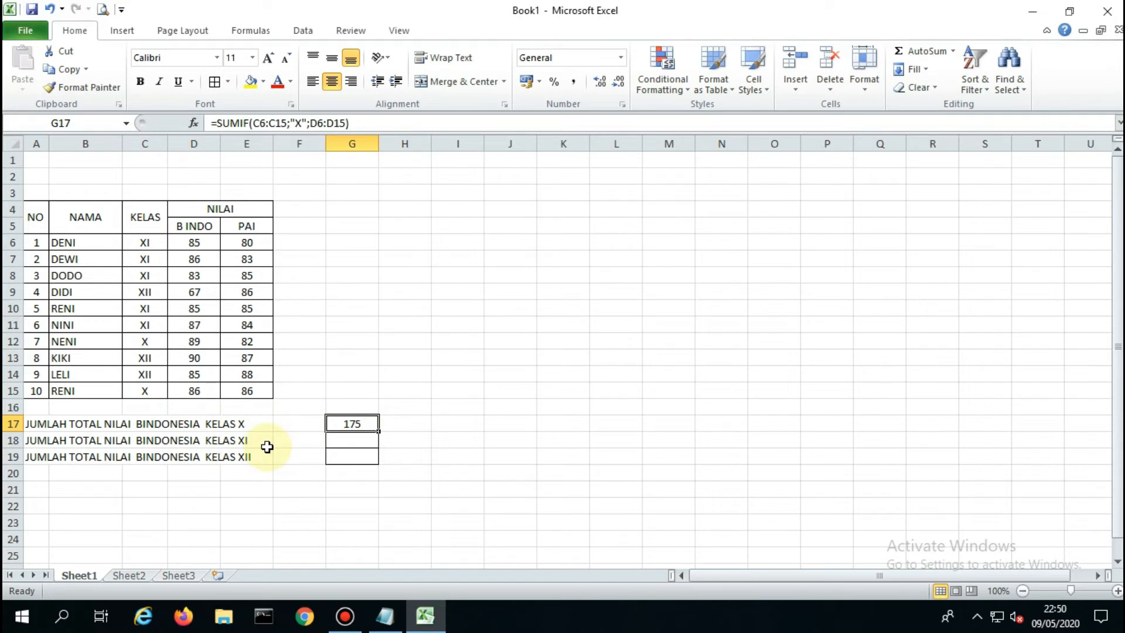
left_click_drag(359, 123, 195, 124)
key("ctrl+c")
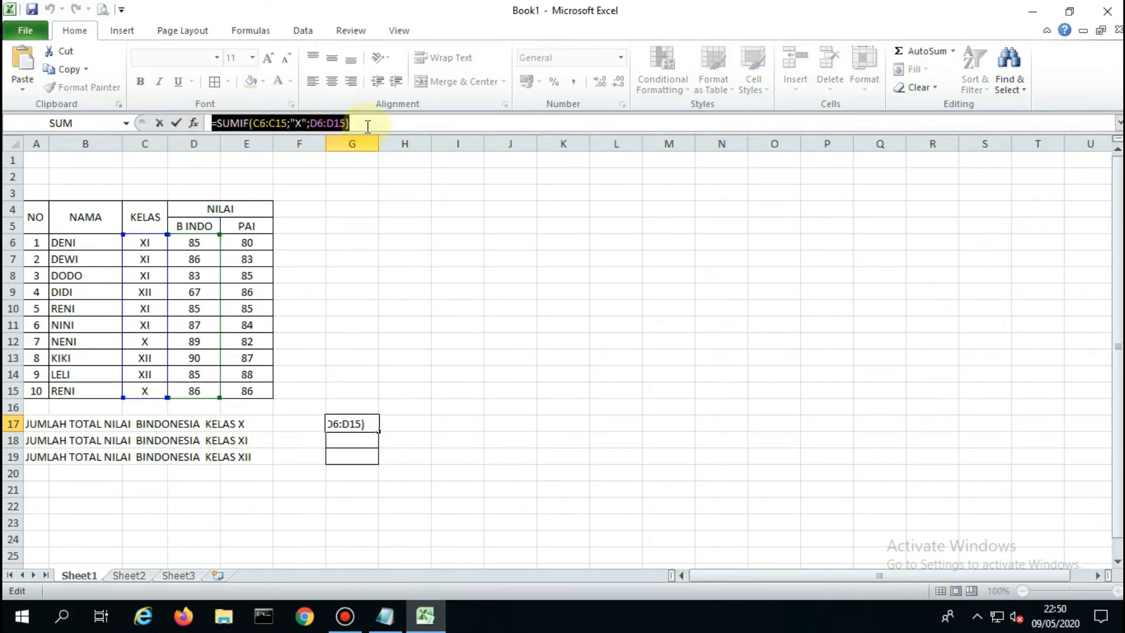
left_click(358, 123)
left_click(354, 441)
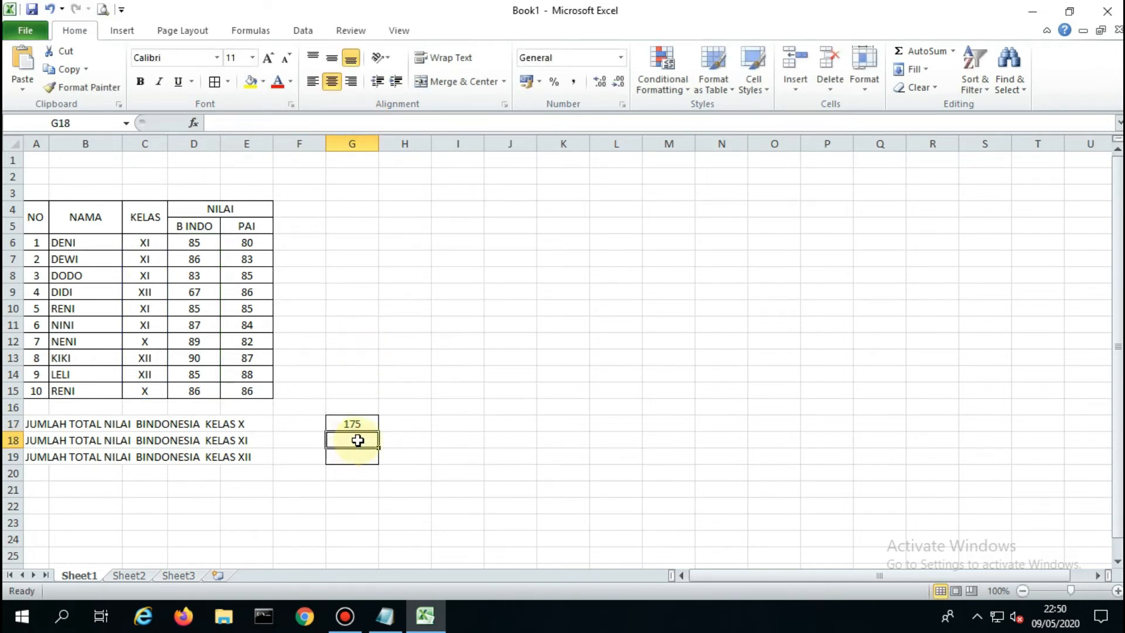
key("ctrl+v")
left_click(358, 456)
key("ctrl+v")
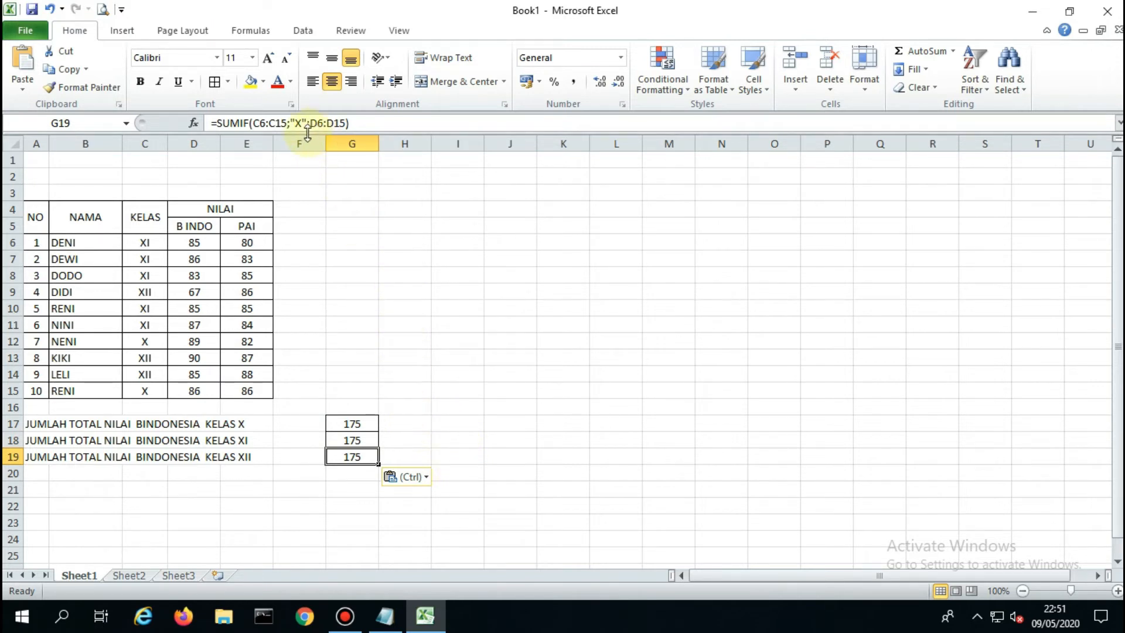
Step: Change the SUMIF criterion to "XI" in G18 and to "XII" in G19
left_click(360, 441)
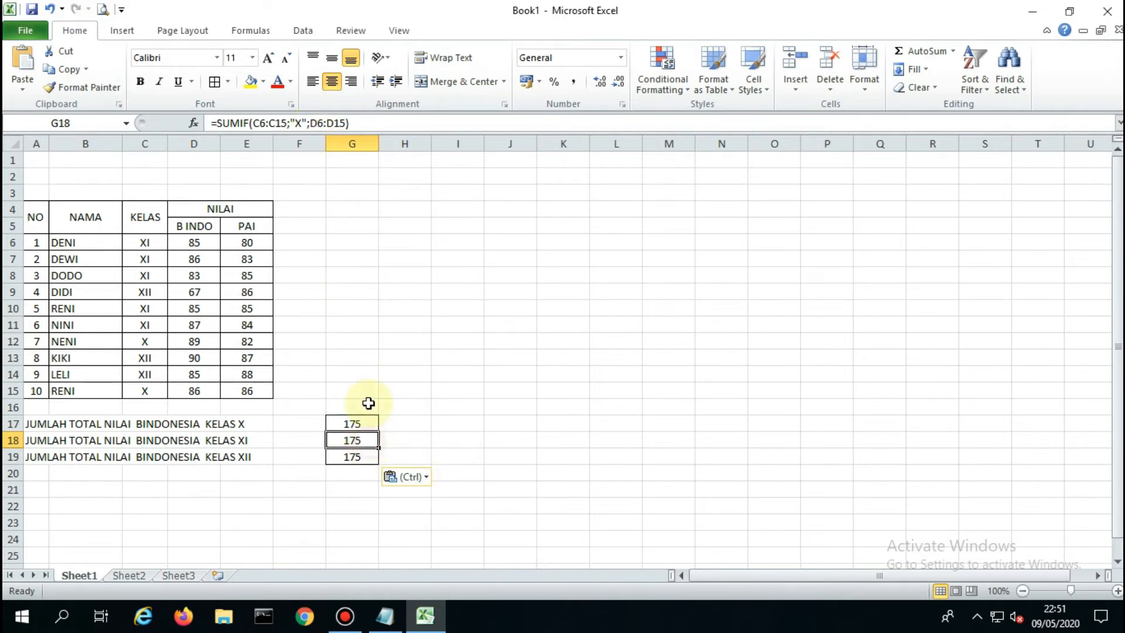
left_click(302, 125)
type("I")
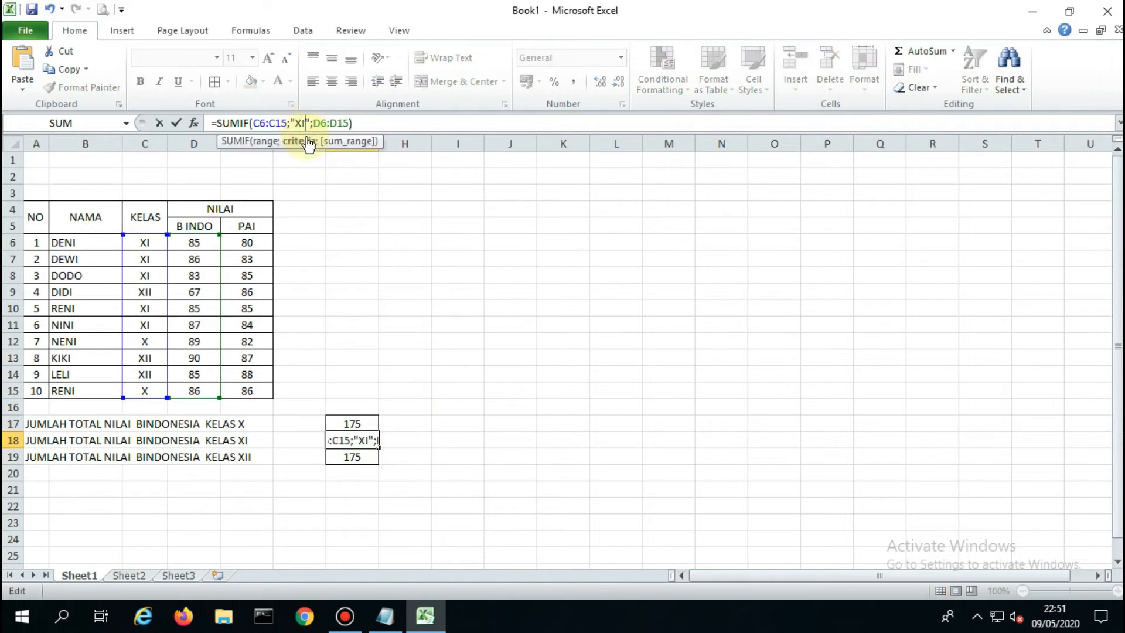
left_click(358, 457)
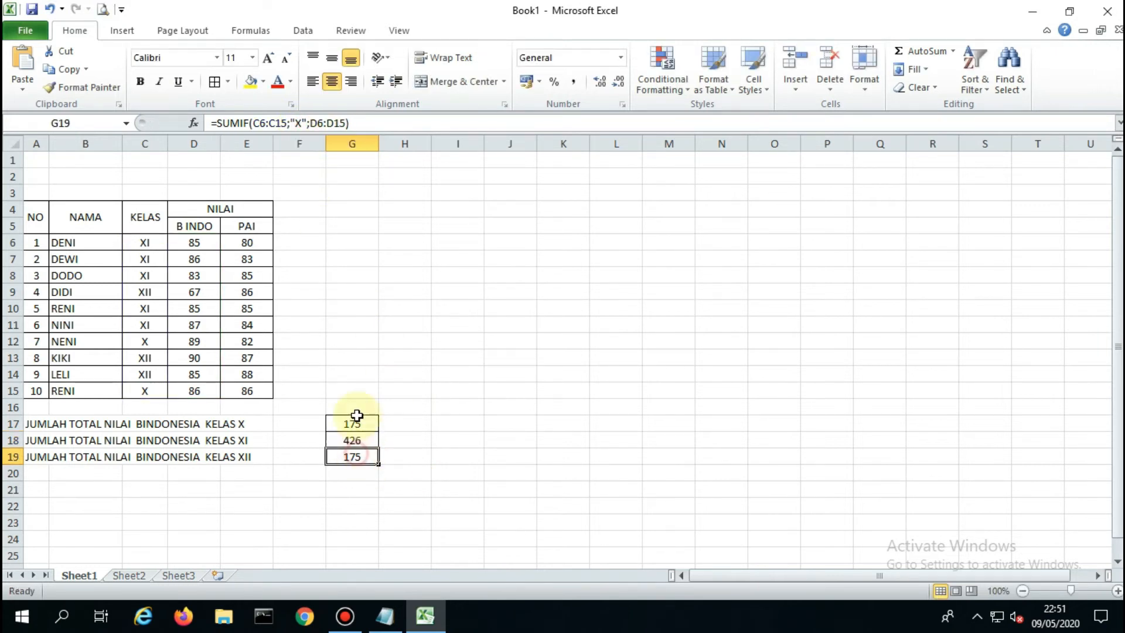
left_click(302, 125)
type("II")
left_click(397, 275)
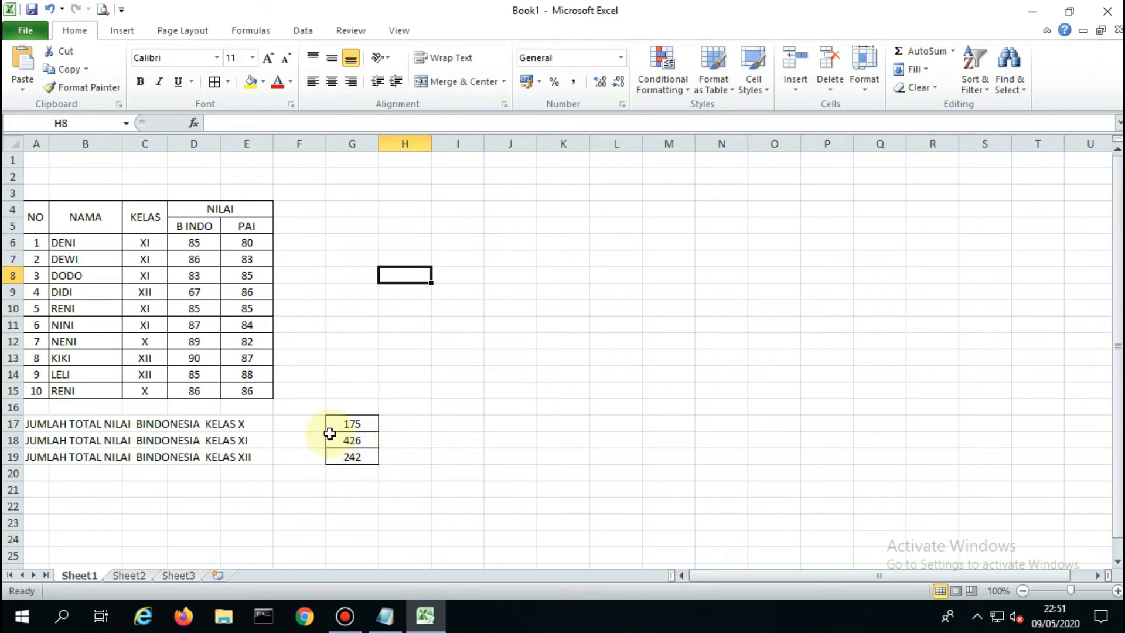
Step: Review the class totals in G17:G19, the class entries in C6:C15 and the B INDO scores in column D
left_click_drag(331, 418, 356, 459)
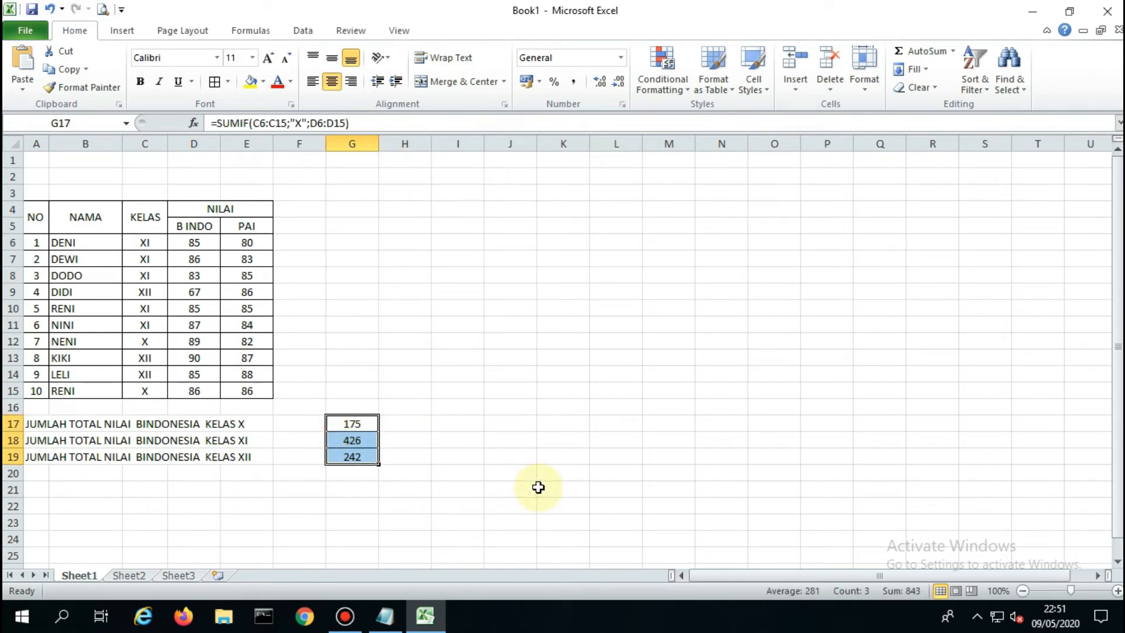
left_click(352, 488)
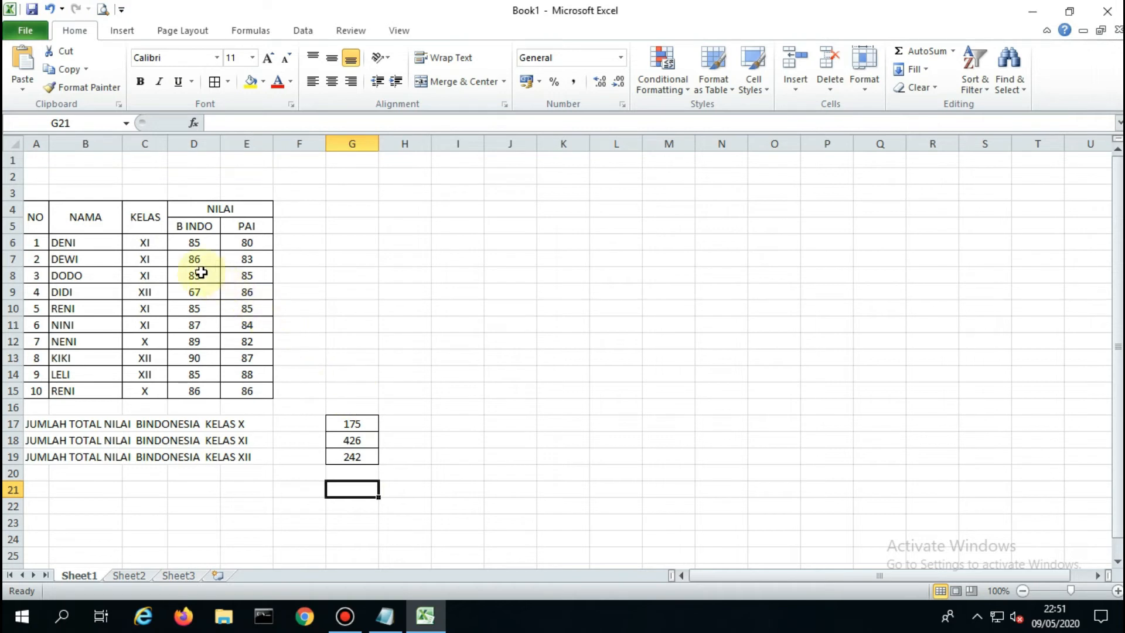
left_click_drag(146, 240, 151, 389)
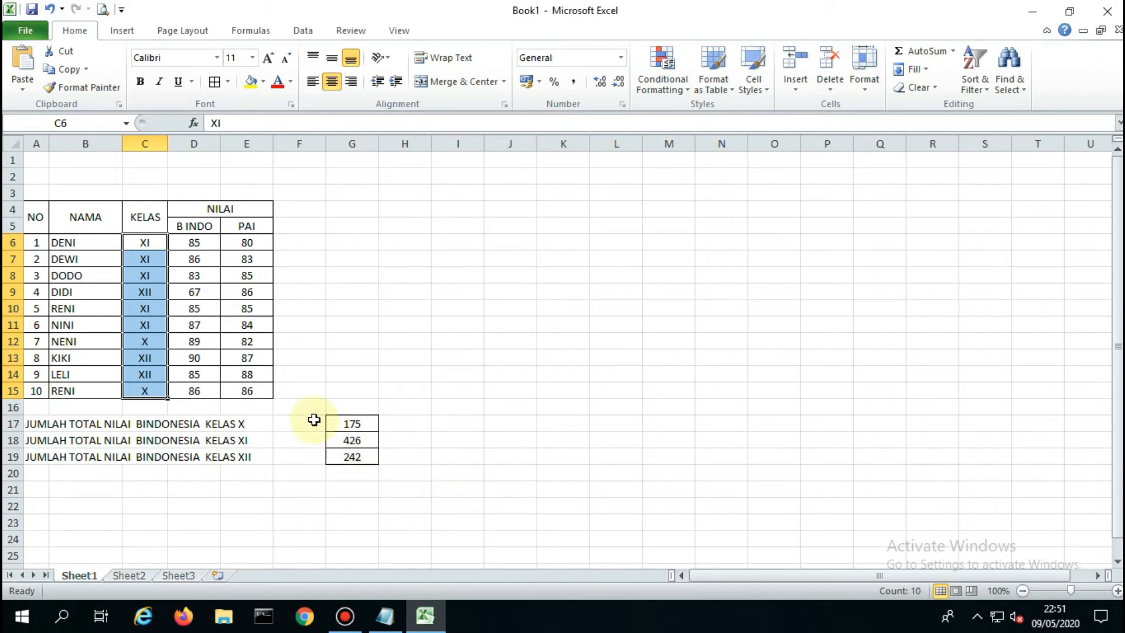
left_click(197, 257)
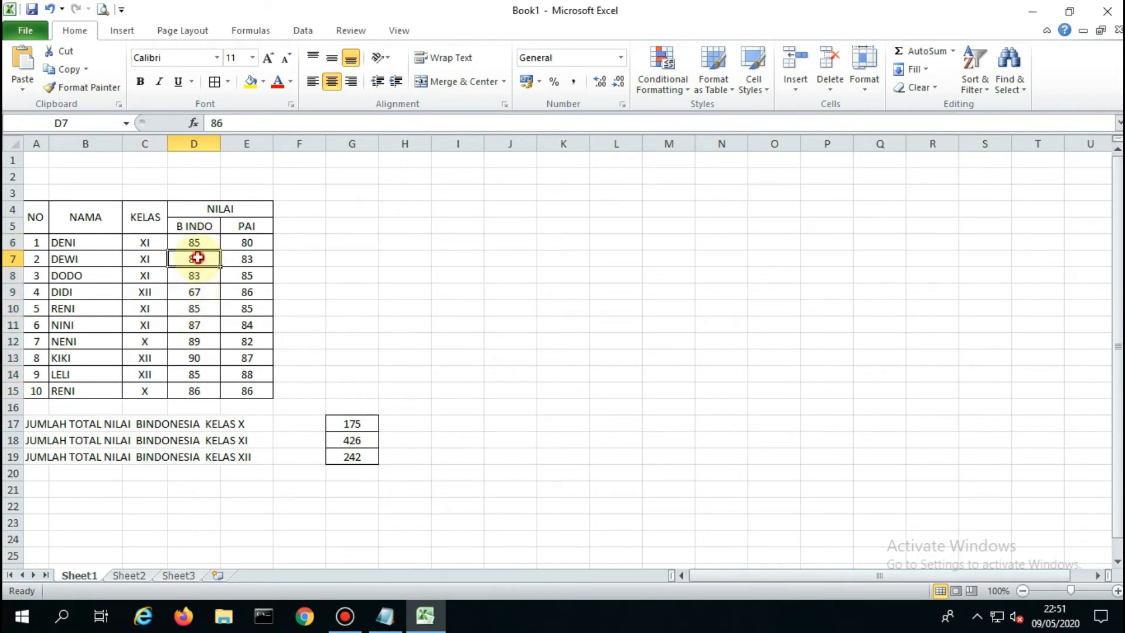
left_click(198, 292)
left_click(202, 318)
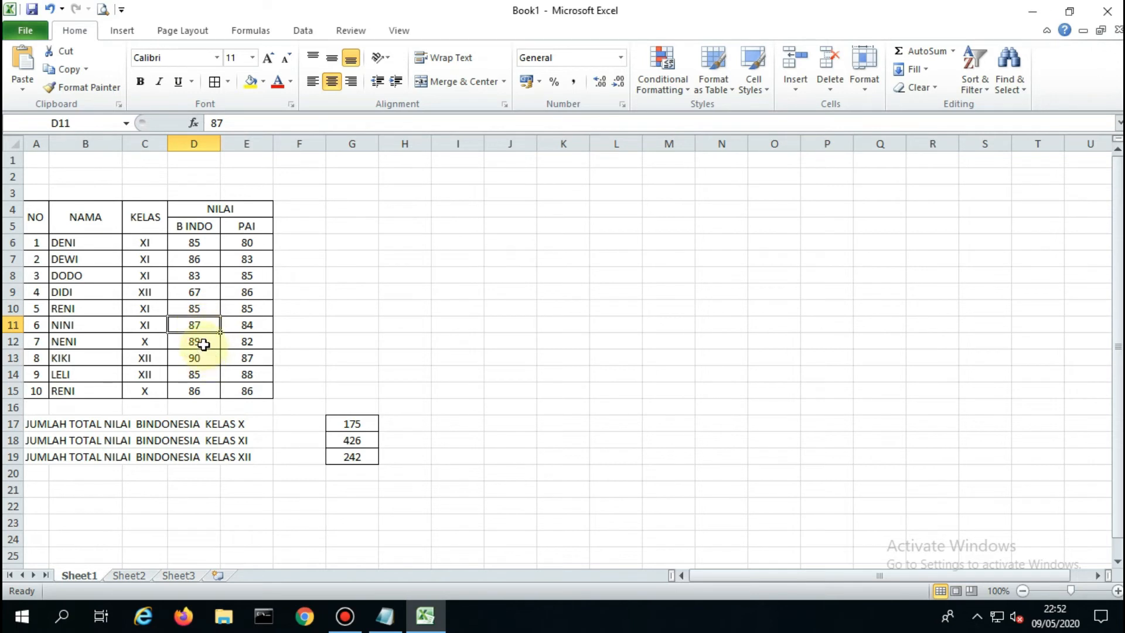
left_click(199, 342)
left_click(200, 357)
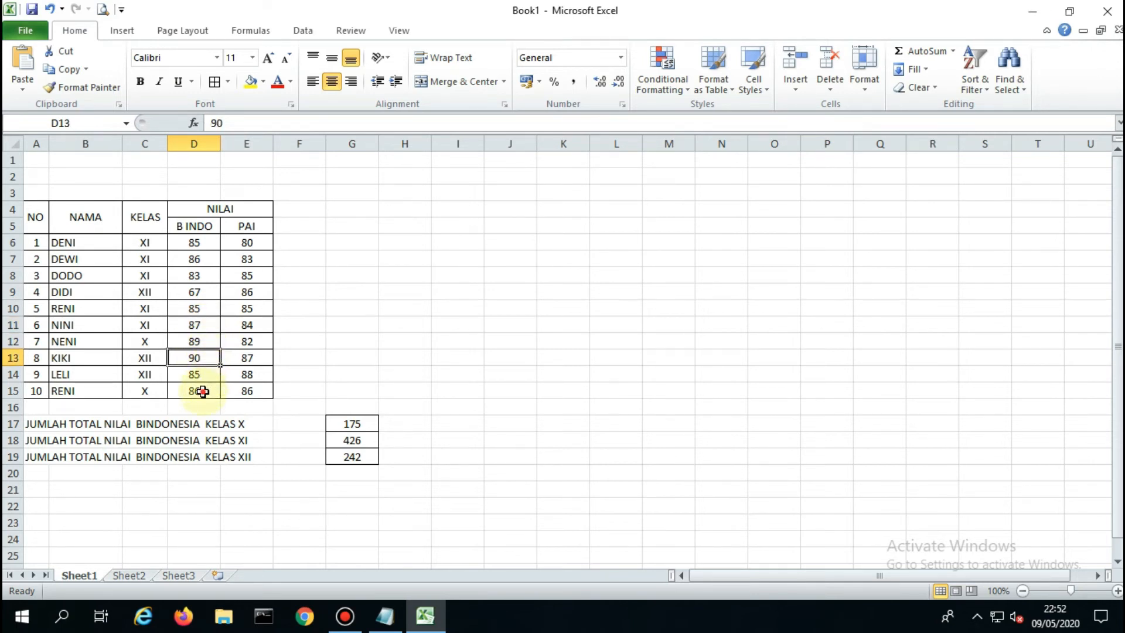
left_click(197, 390)
left_click(475, 476)
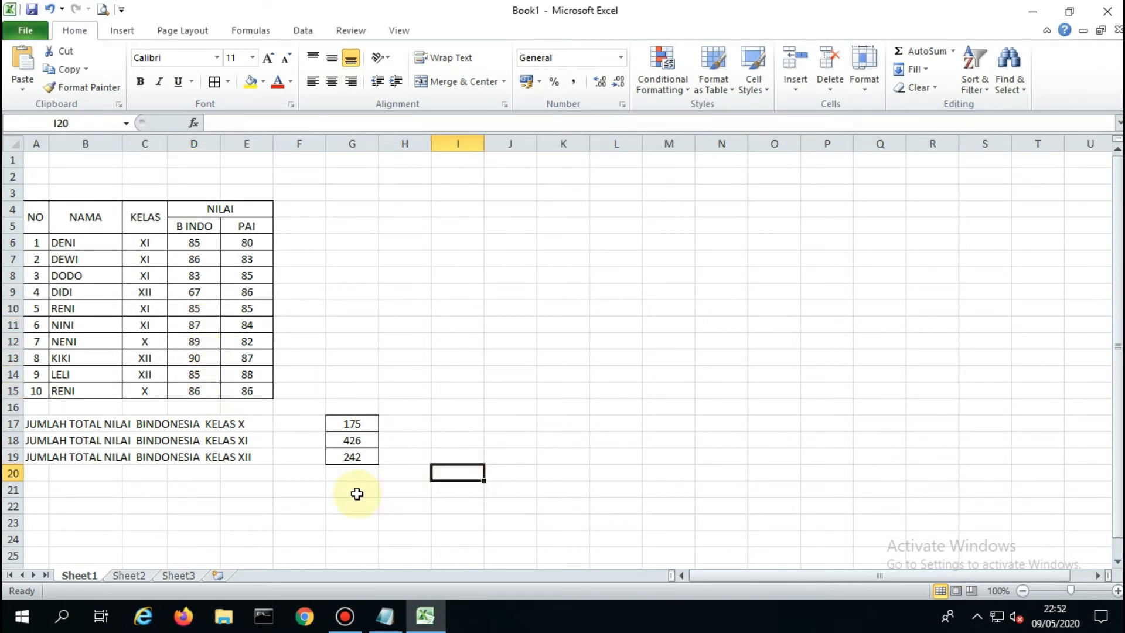
Step: Begin a SUMIF formula in cell G21
left_click(355, 491)
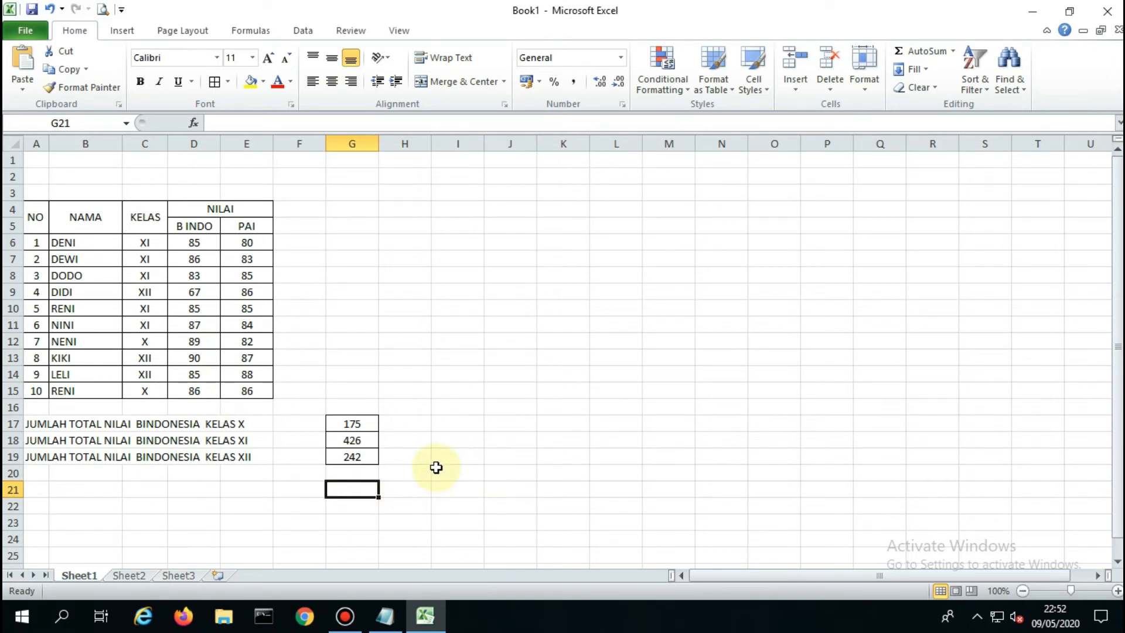
type("=SUMIF")
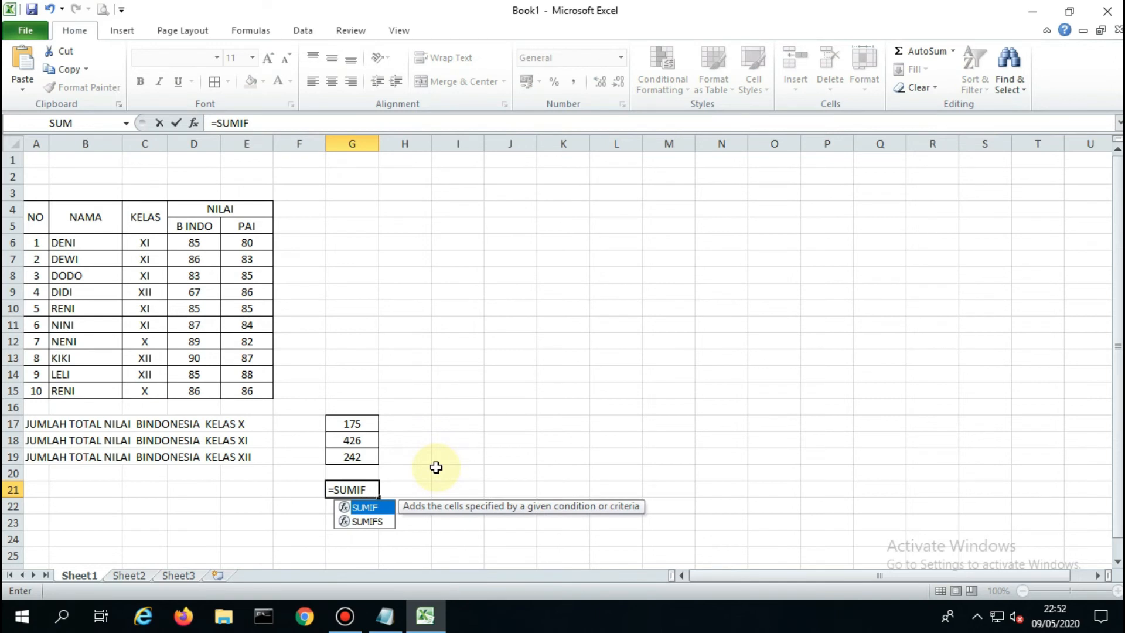
type("(")
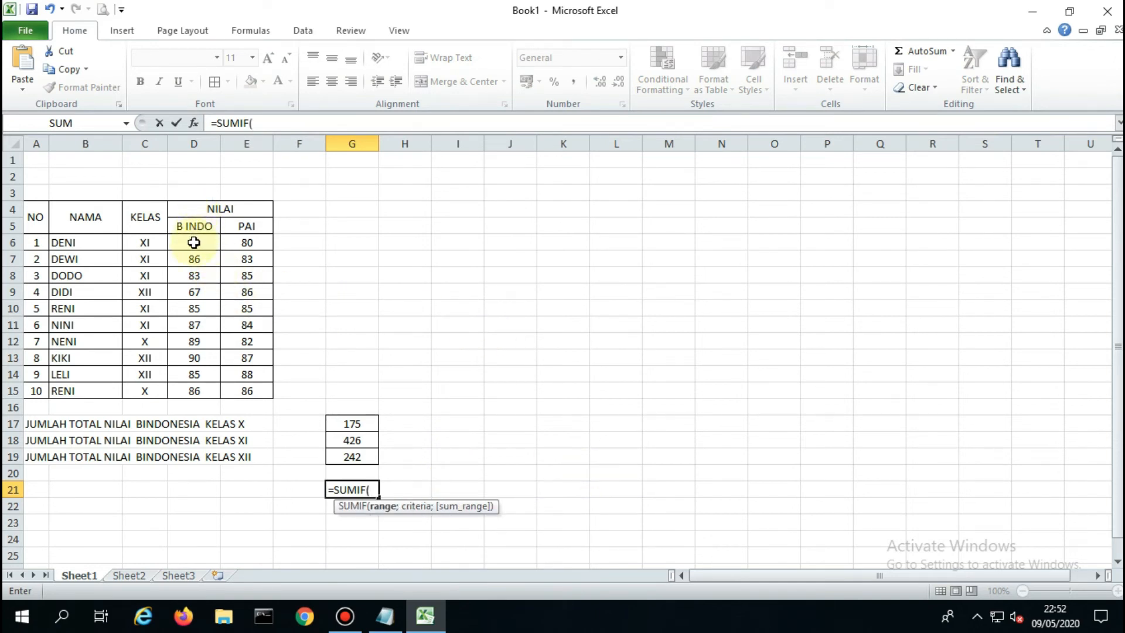
left_click_drag(194, 242, 189, 388)
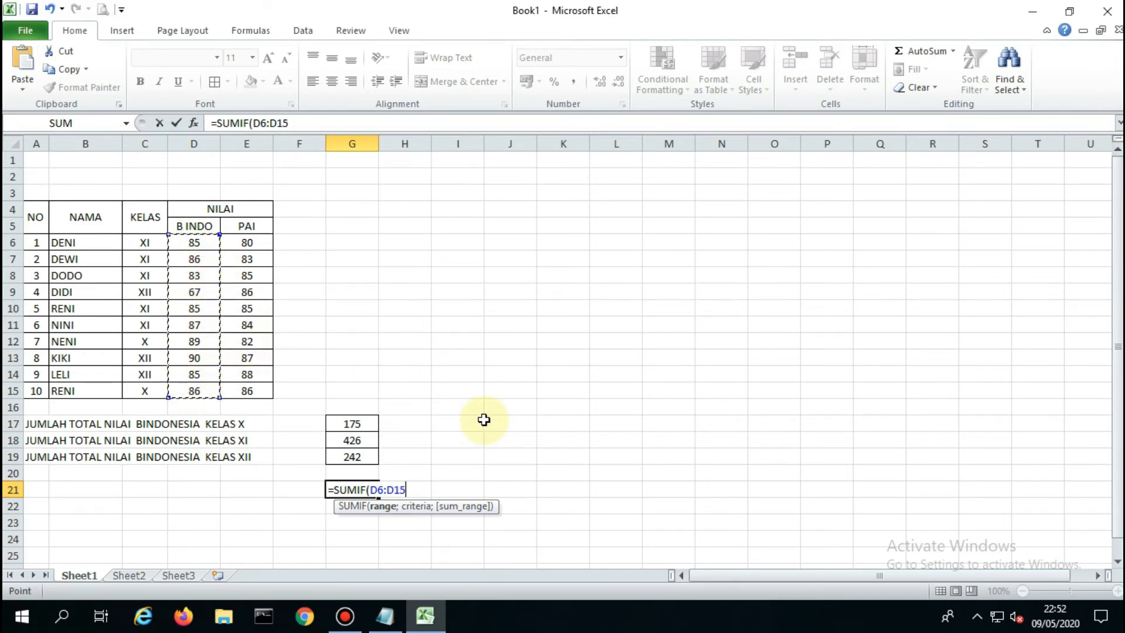
type(";")
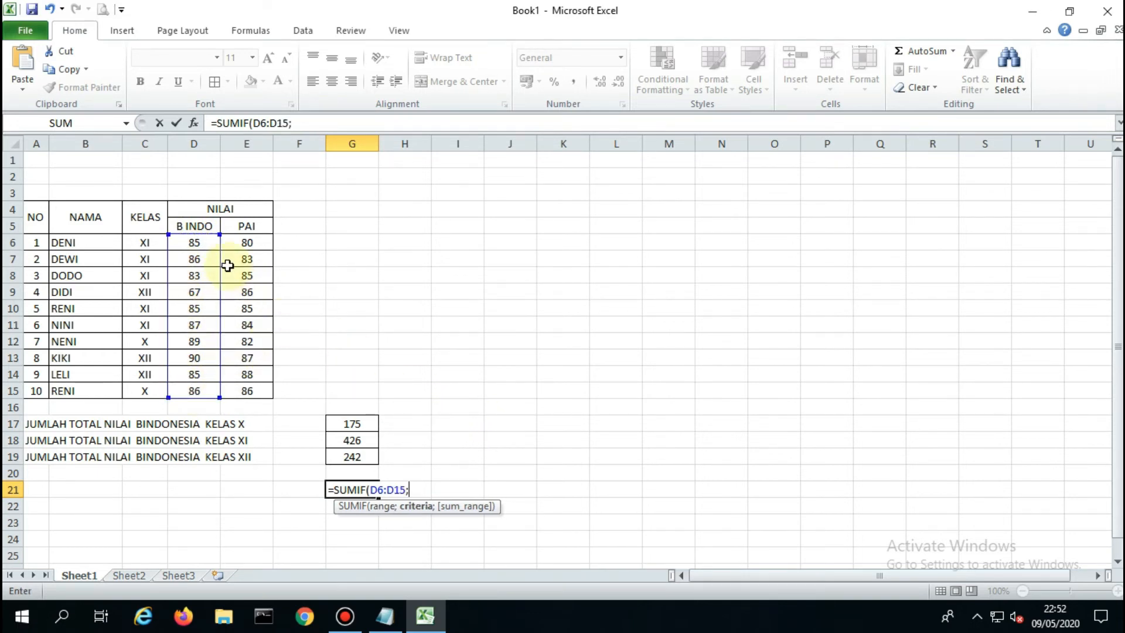
left_click_drag(209, 243, 202, 387)
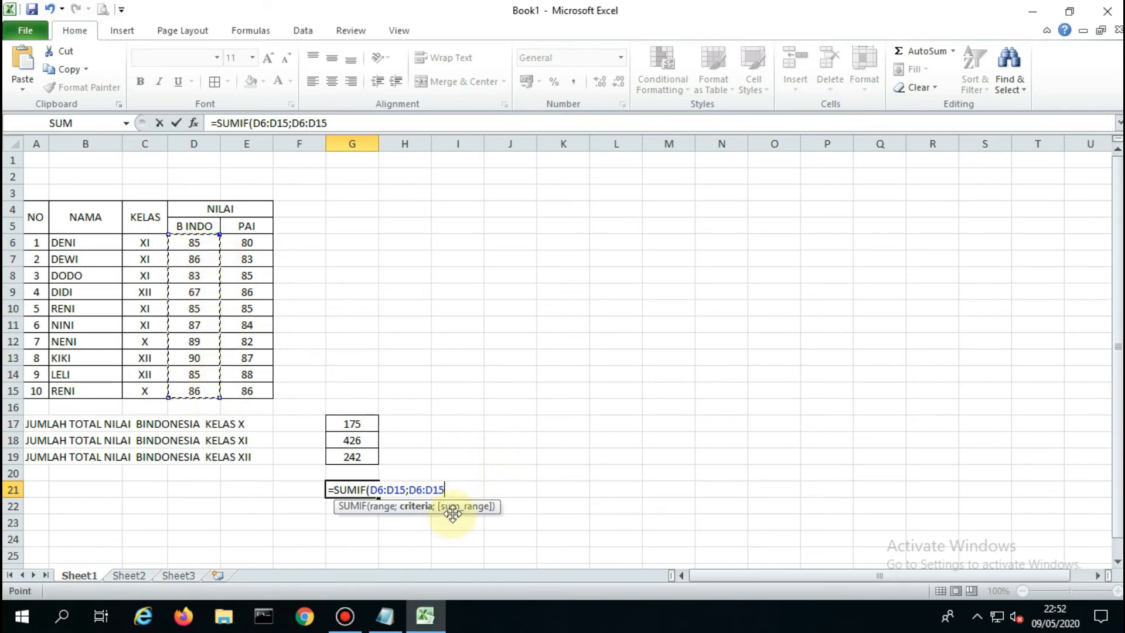
left_click_drag(444, 489, 369, 489)
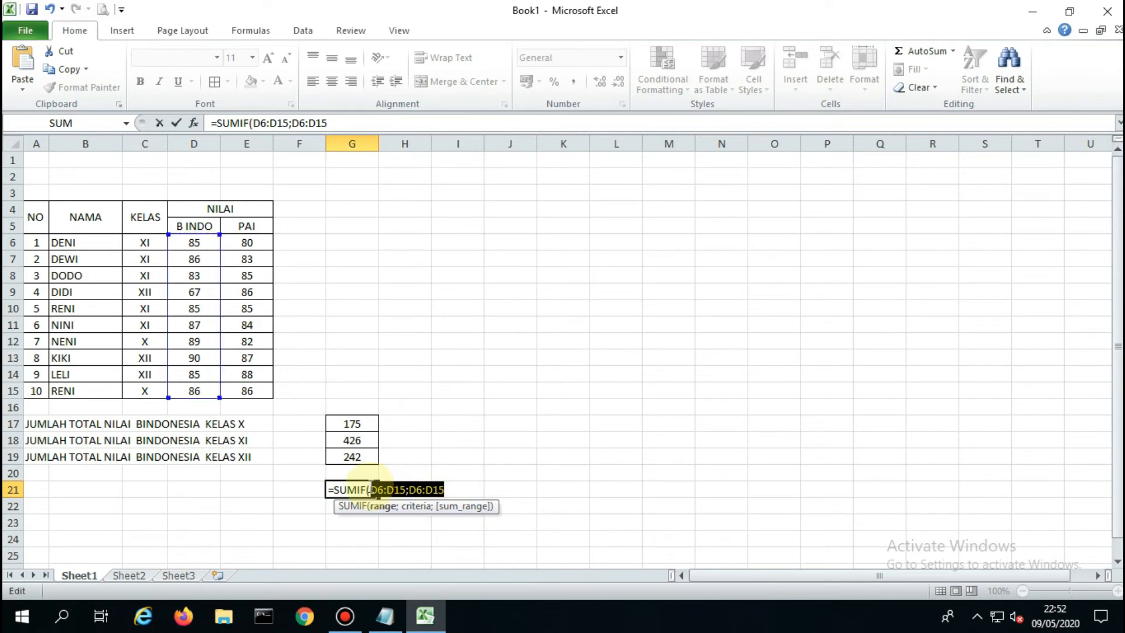
key("BackSpace")
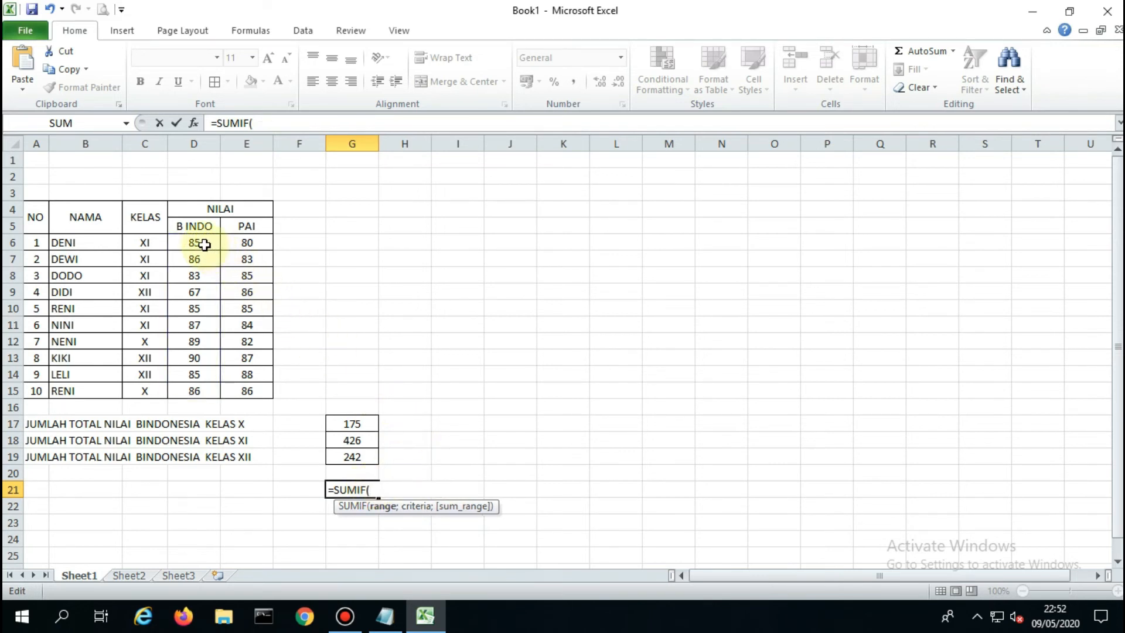
Step: Complete the formula in G21 as =SUMIF(D6:D15;">85";D6:D15) to total the B INDO scores above 85
left_click_drag(201, 243, 205, 389)
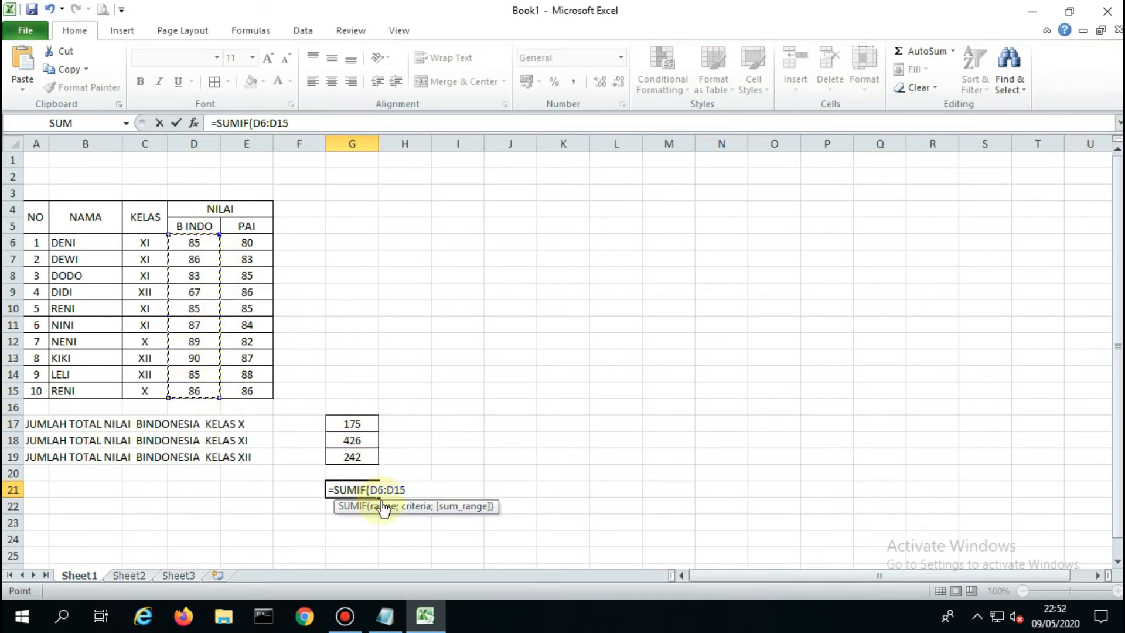
type(";\">85")
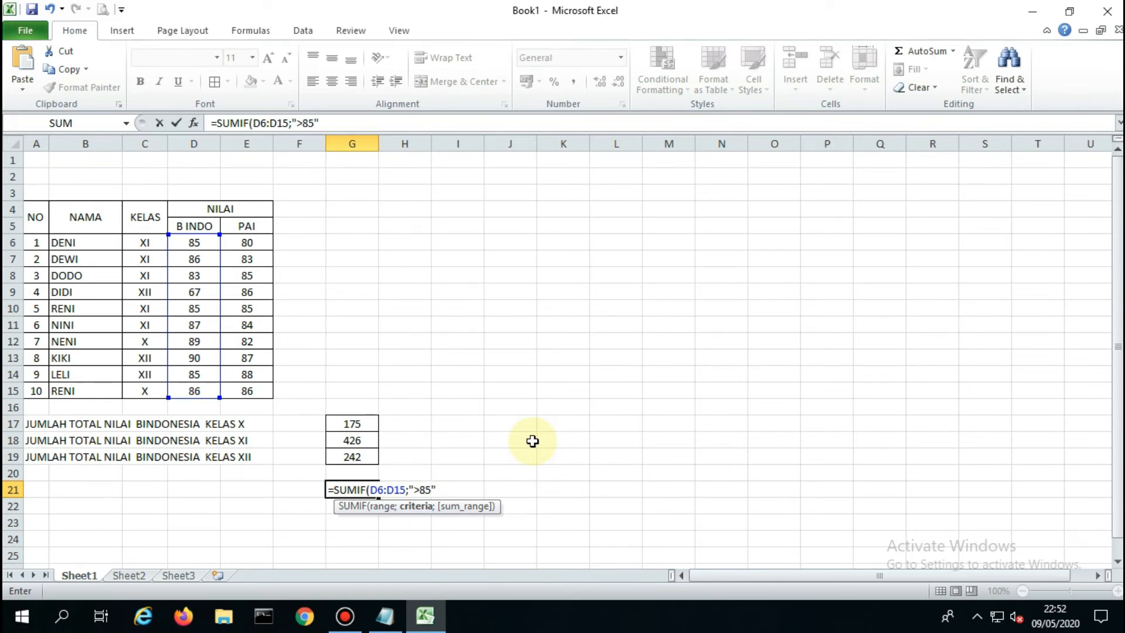
type(";")
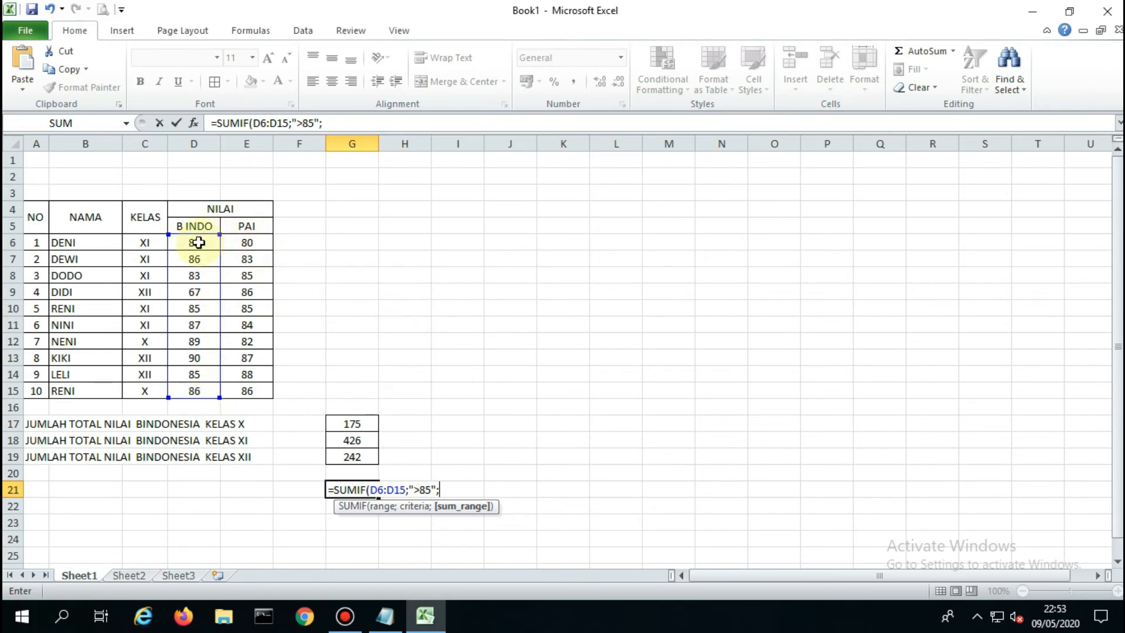
left_click_drag(198, 241, 199, 390)
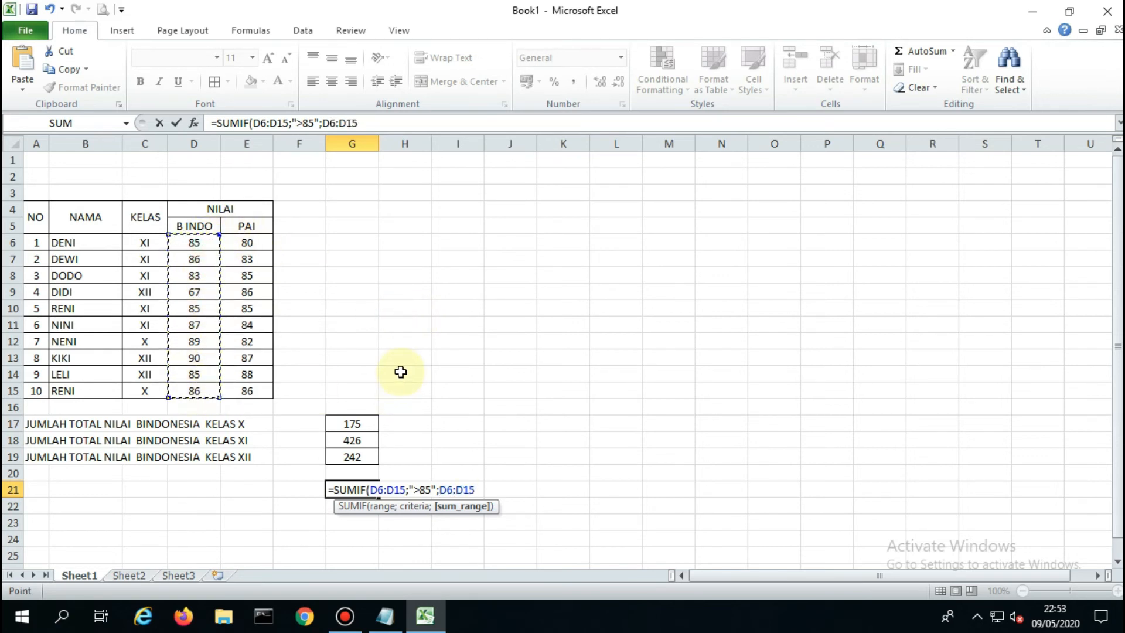
type(")")
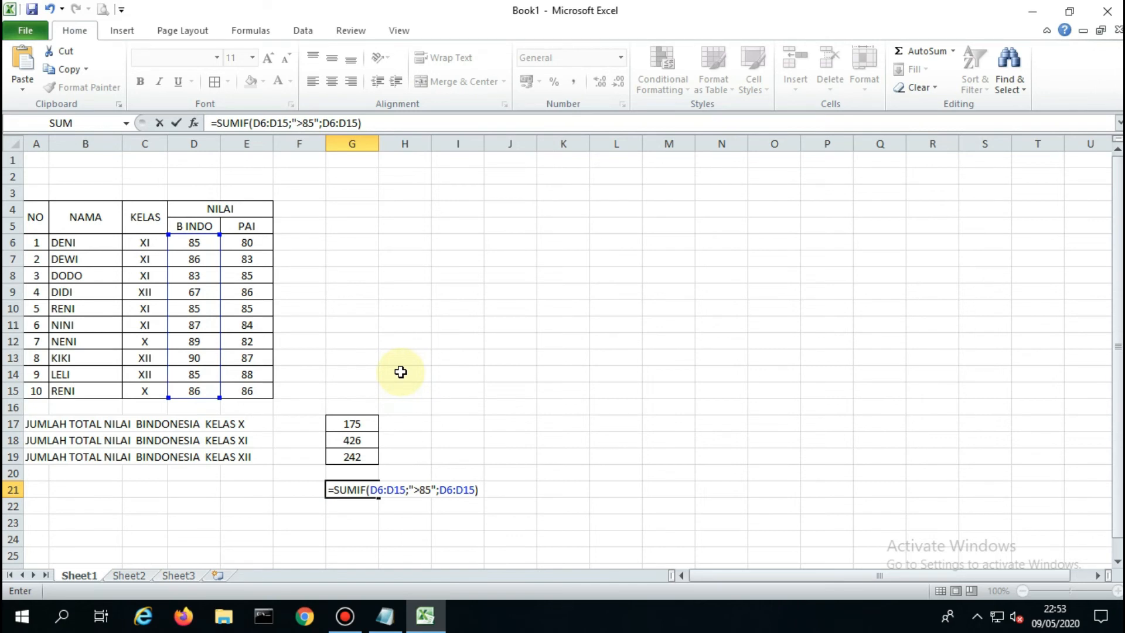
key("Return")
Step: Select the B INDO scores above 85 in D7, D11, D12, D13 and D15 to check their sum against G21
left_click(364, 489)
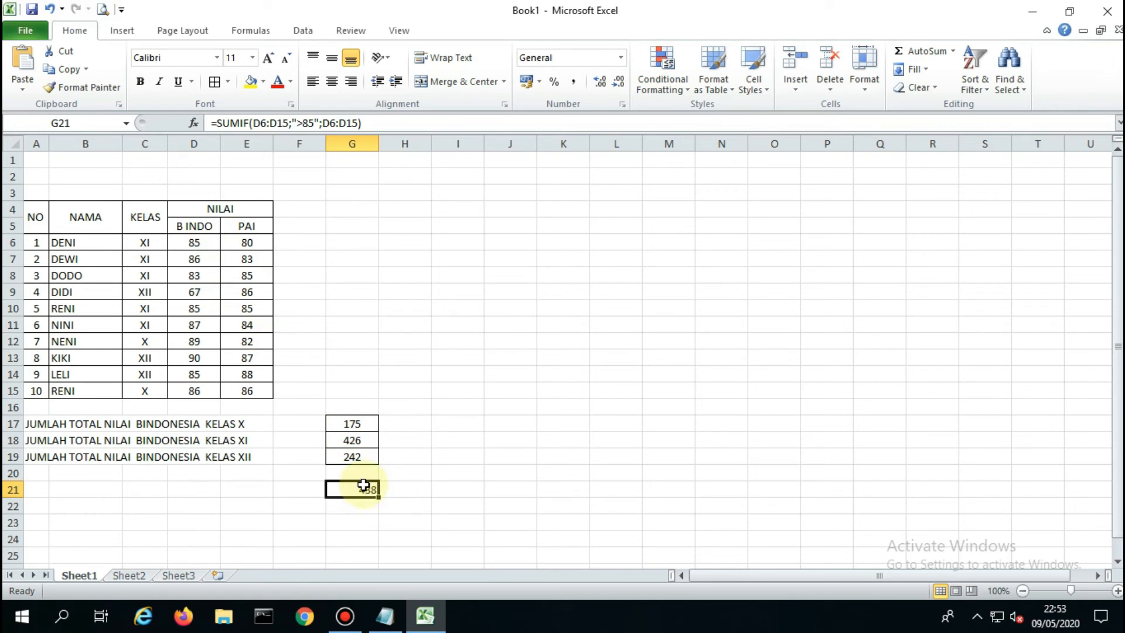
left_click(199, 260)
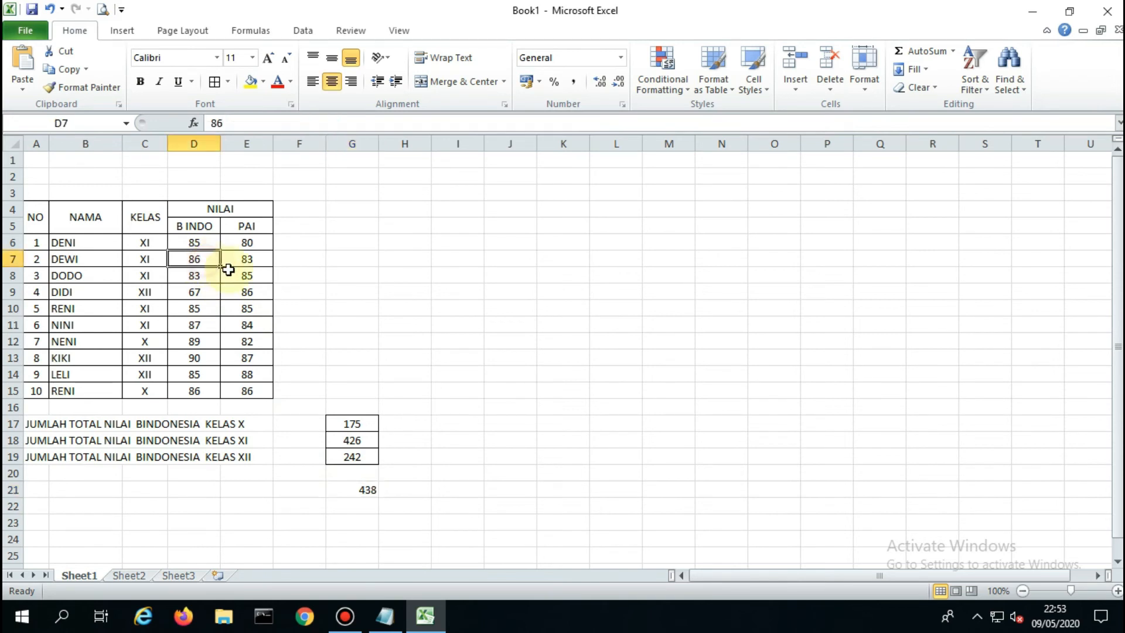
left_click(204, 324, "ctrl")
left_click(203, 342, "ctrl")
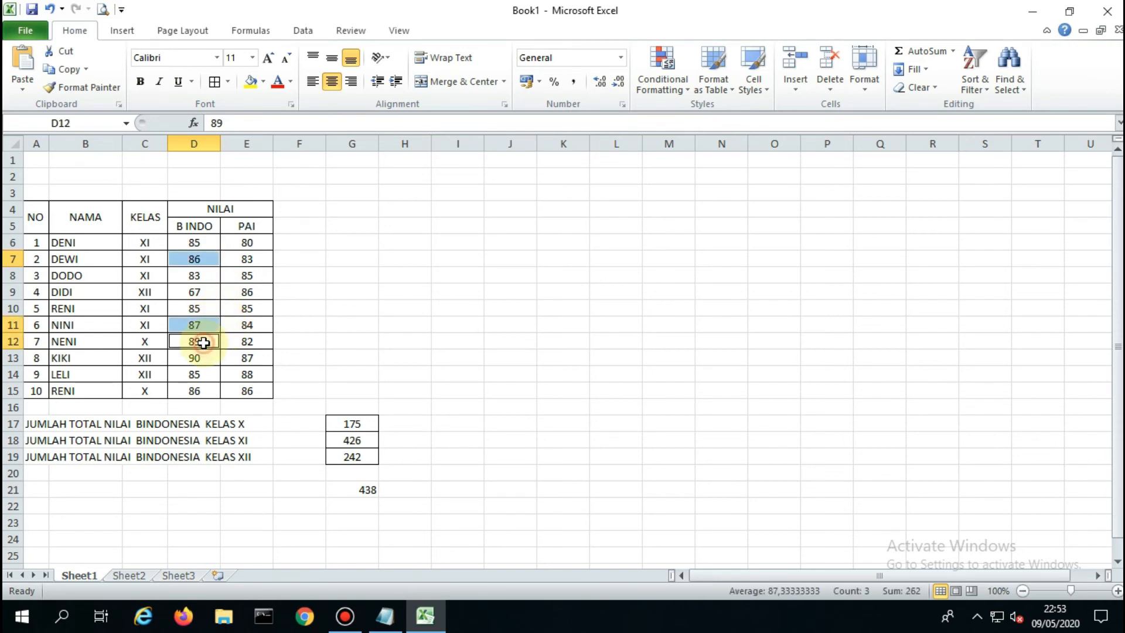
left_click(201, 358, "ctrl")
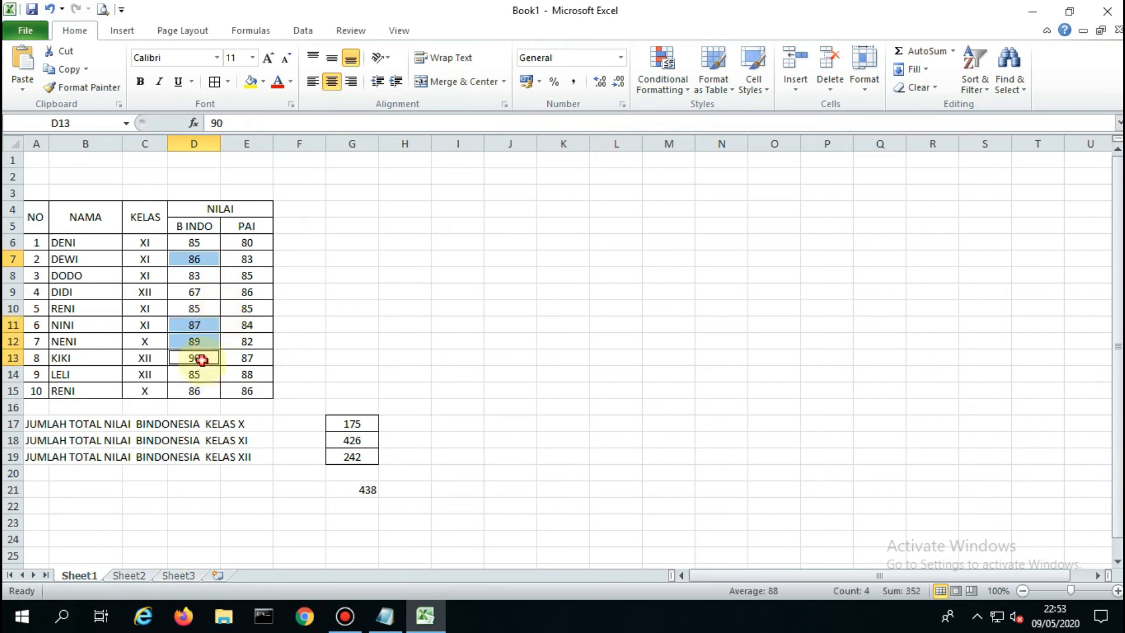
left_click(199, 391, "ctrl")
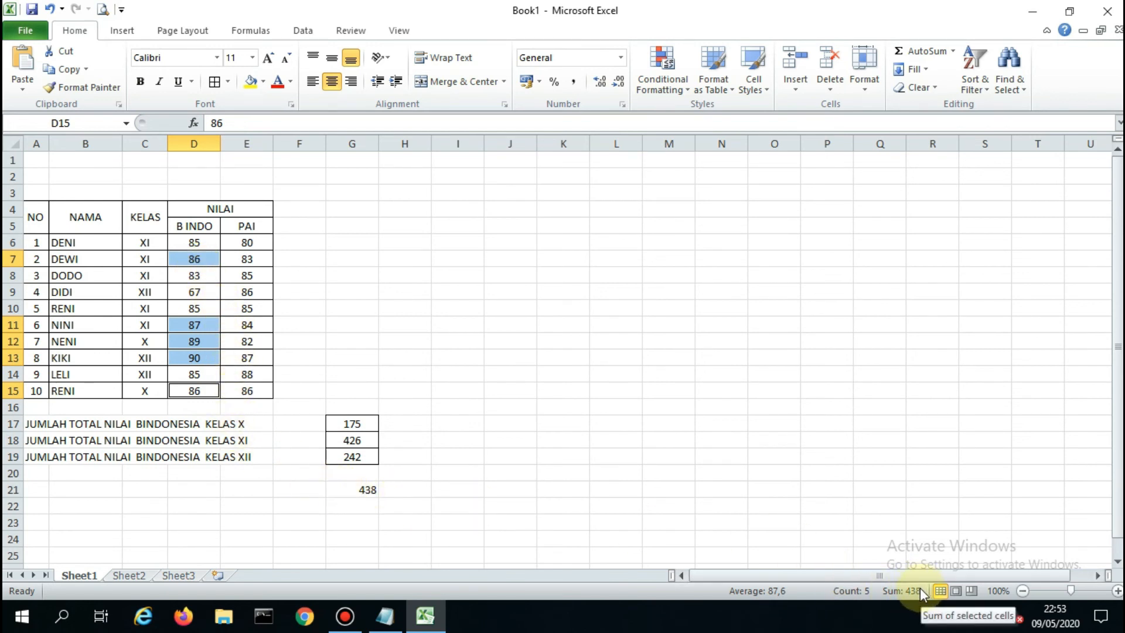
Step: Review the above-85 formula in G21, the class totals in G17:G19, the class entries in C6:C15 and the B INDO column
left_click(356, 490)
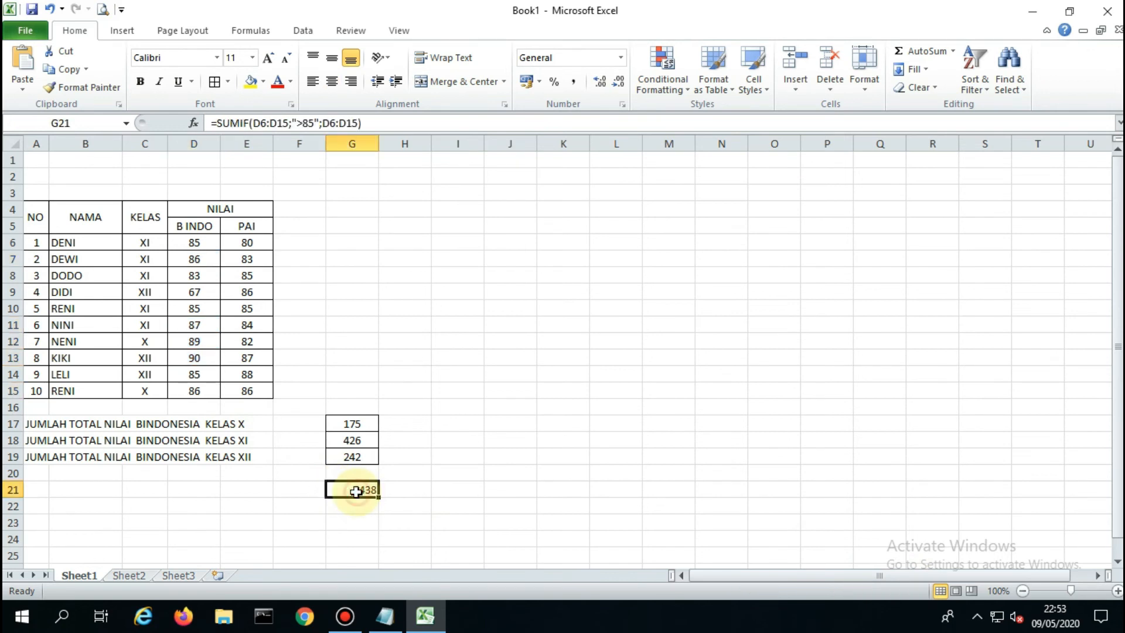
left_click(451, 491)
left_click(362, 491)
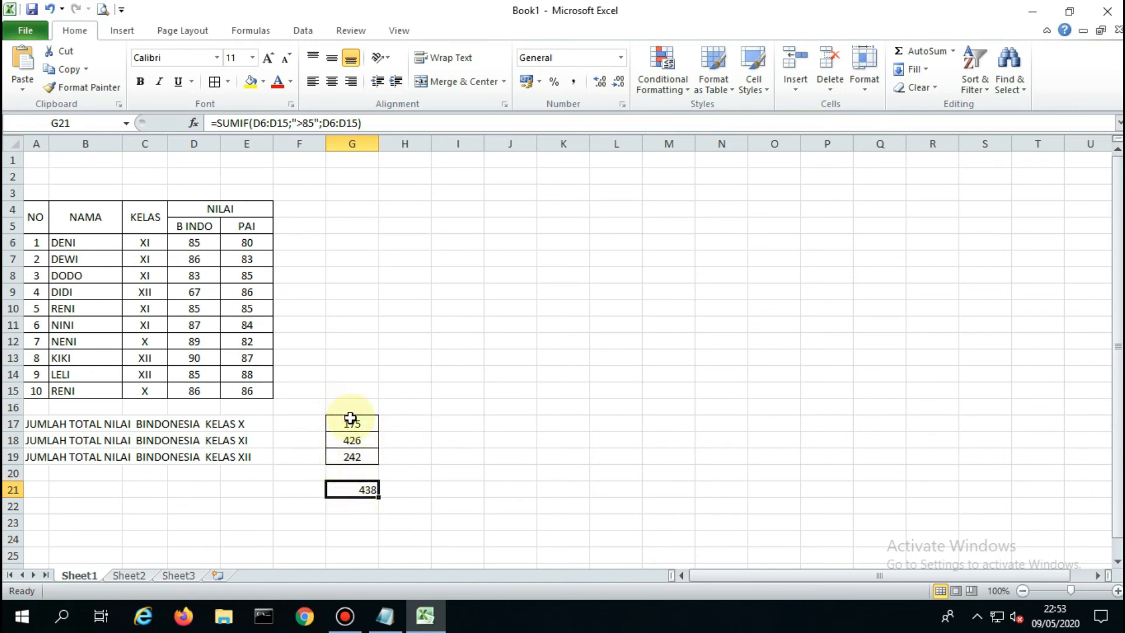
left_click_drag(351, 418, 349, 456)
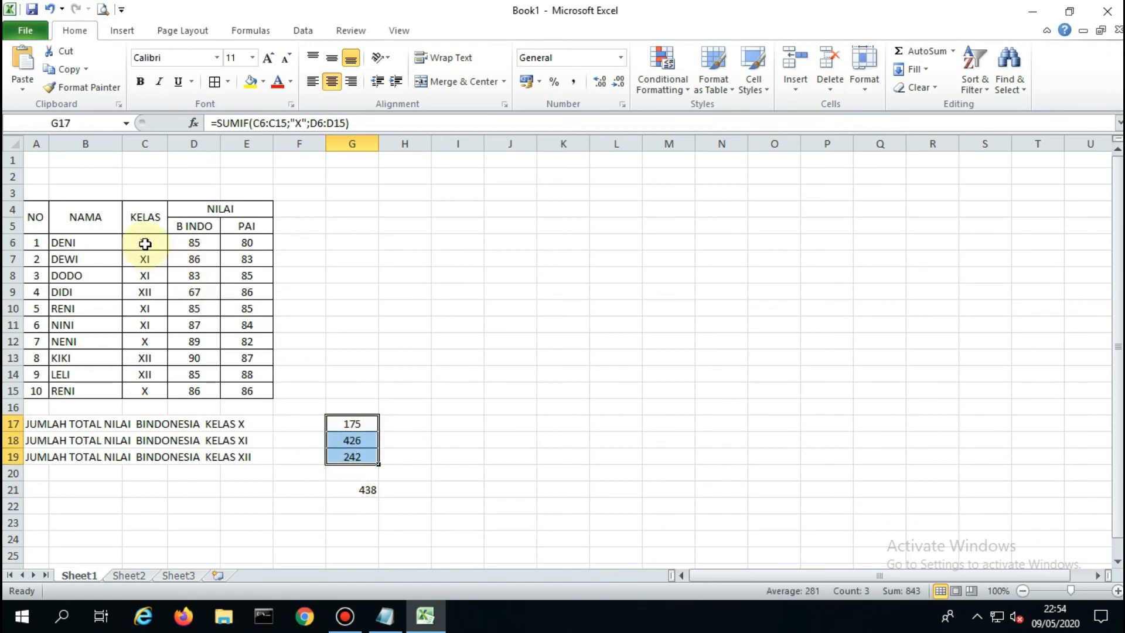
left_click_drag(145, 244, 145, 385)
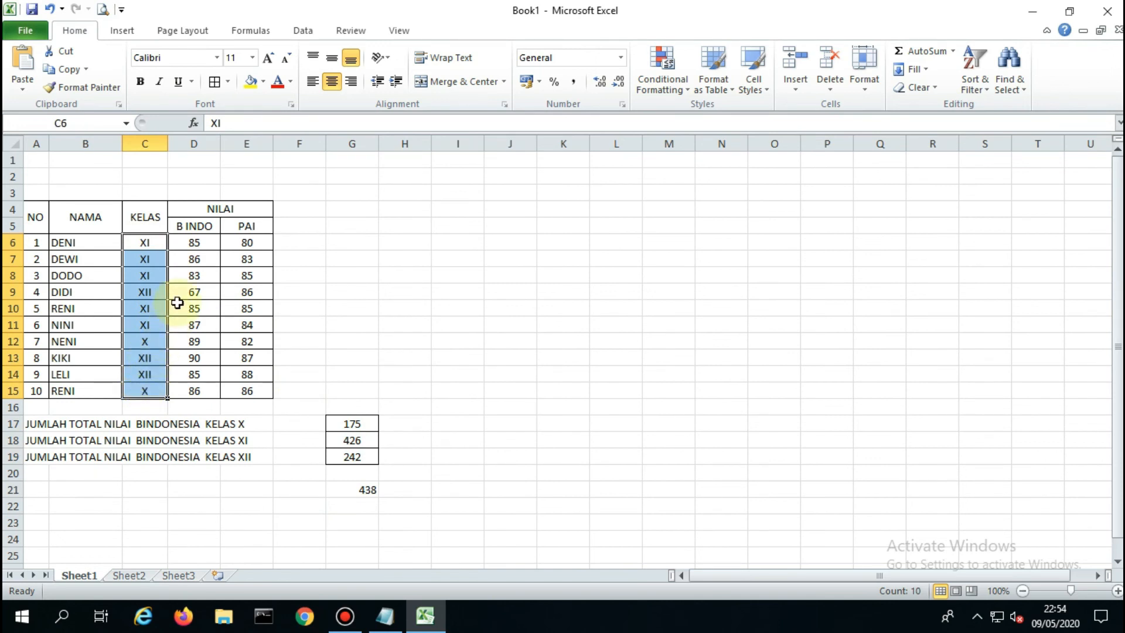
left_click(177, 143)
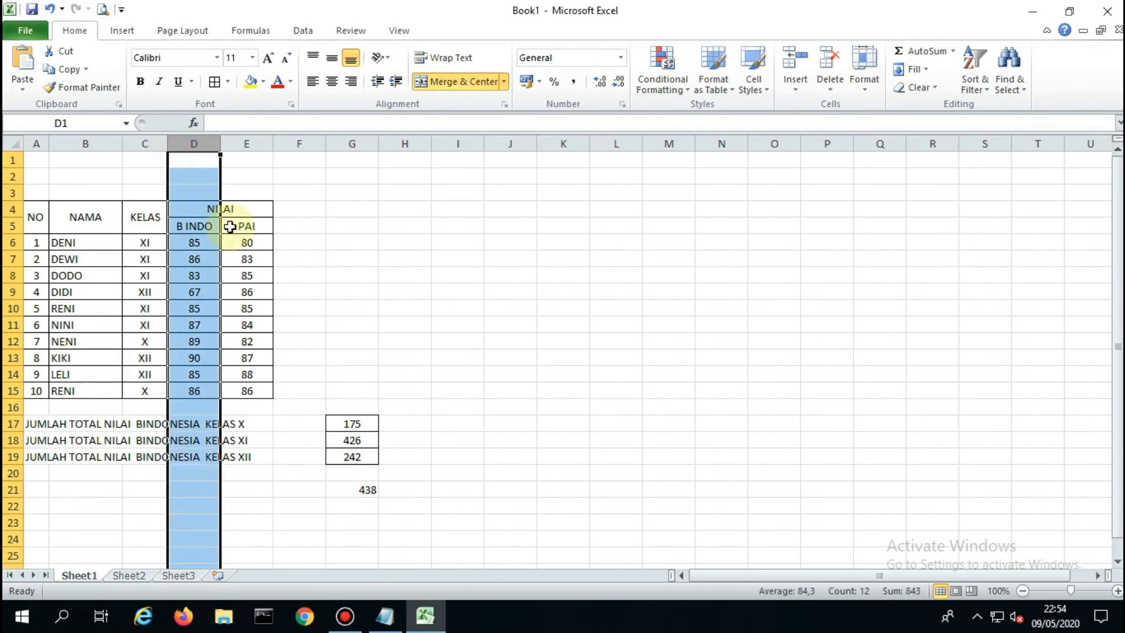
left_click(347, 308)
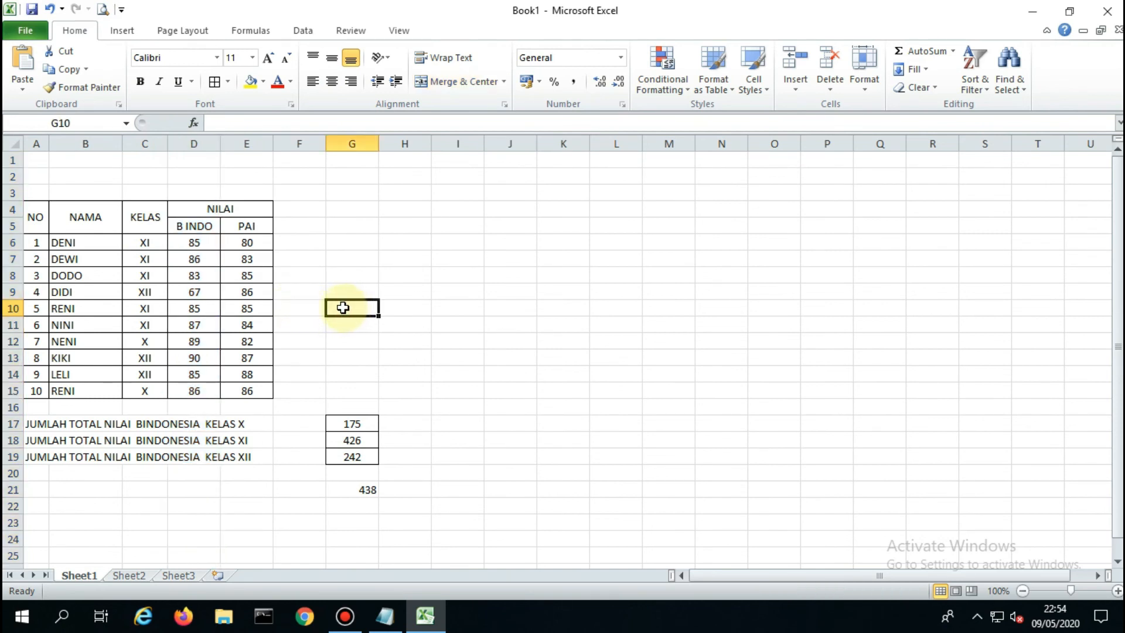
Step: Examine the student names in B6:B15 and the B INDO scores in D6:D15
left_click(87, 245)
left_click(77, 311)
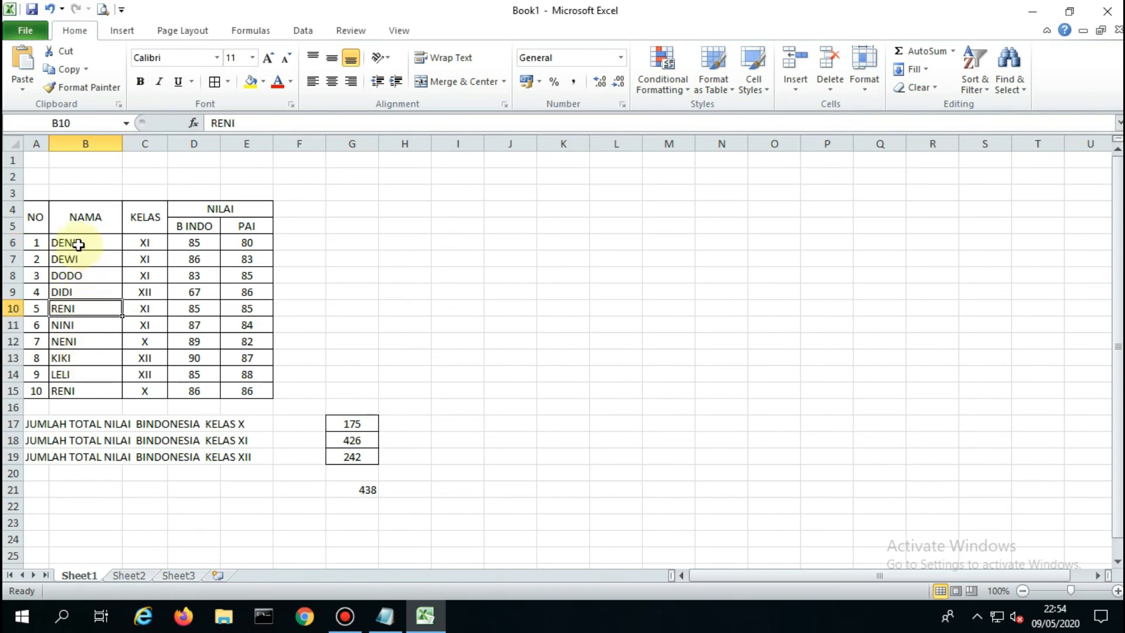
left_click_drag(78, 245, 85, 394)
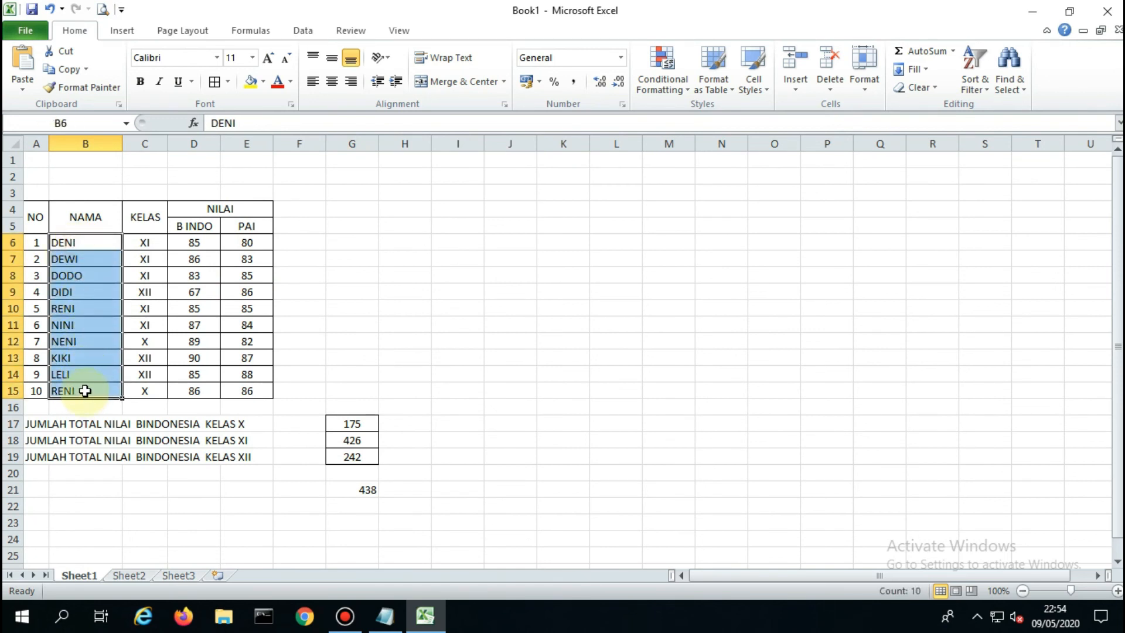
left_click(83, 308)
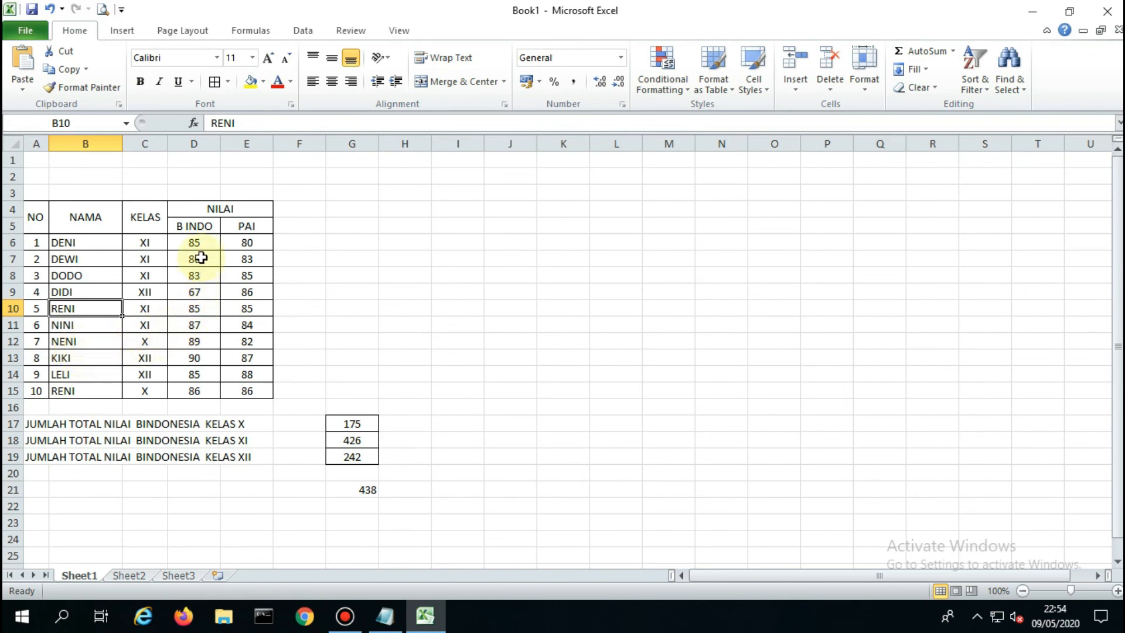
left_click_drag(195, 242, 196, 383)
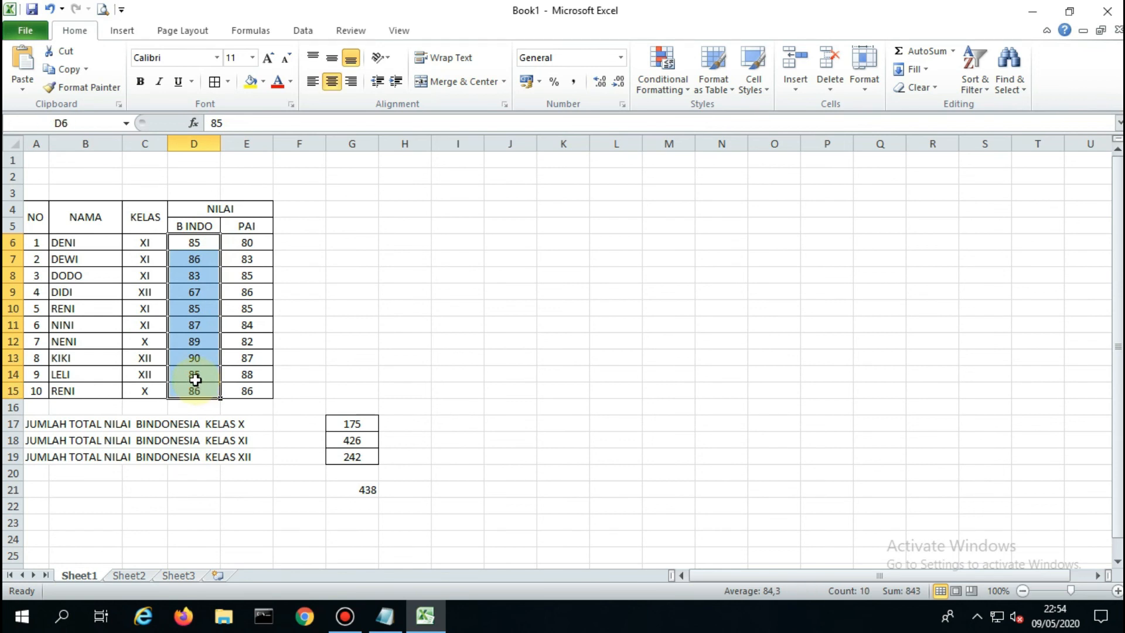